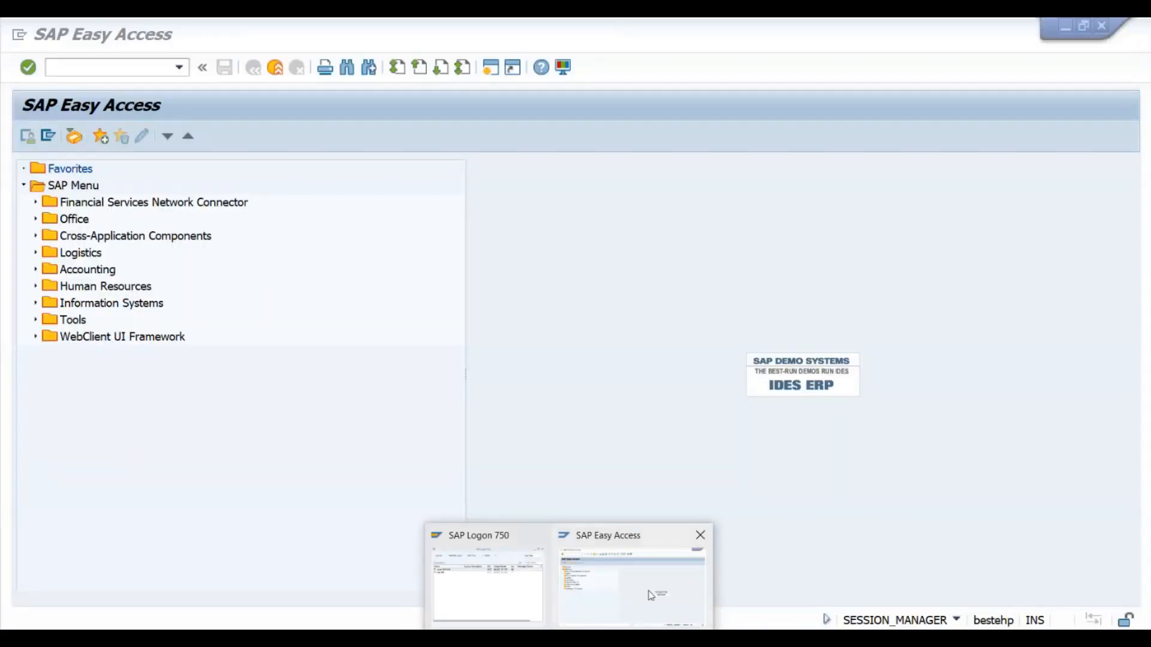
Try to open transaction SPRO from SAP Easy Access and decline the detailed error description.
click(629, 590)
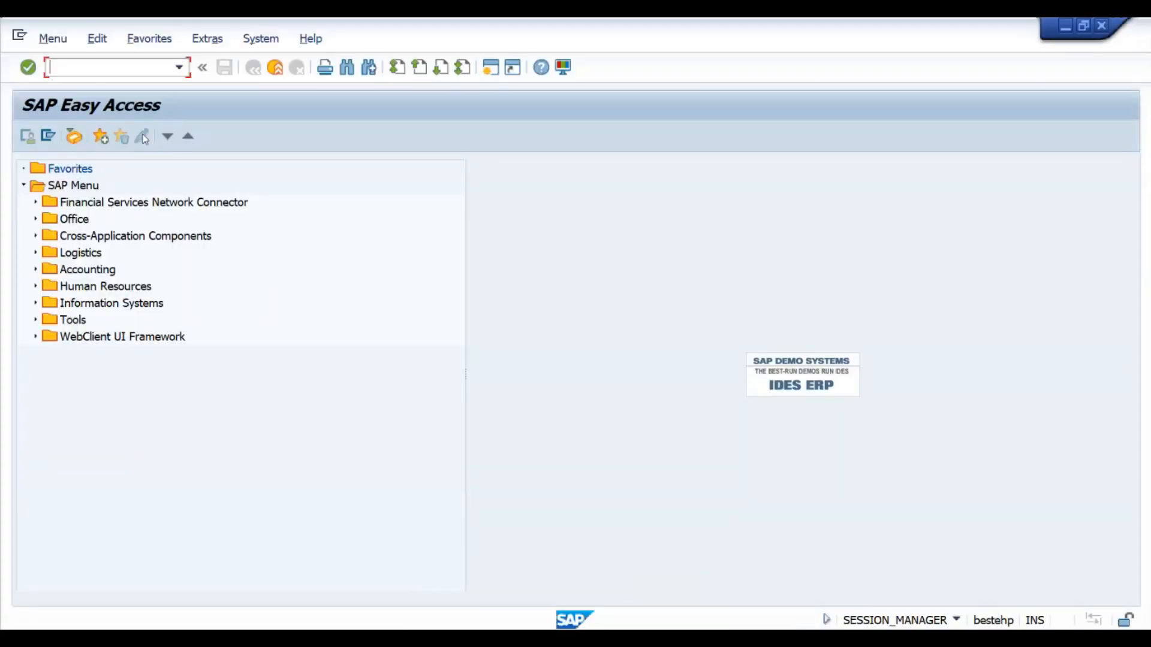
text(SPRO)
key(Return)
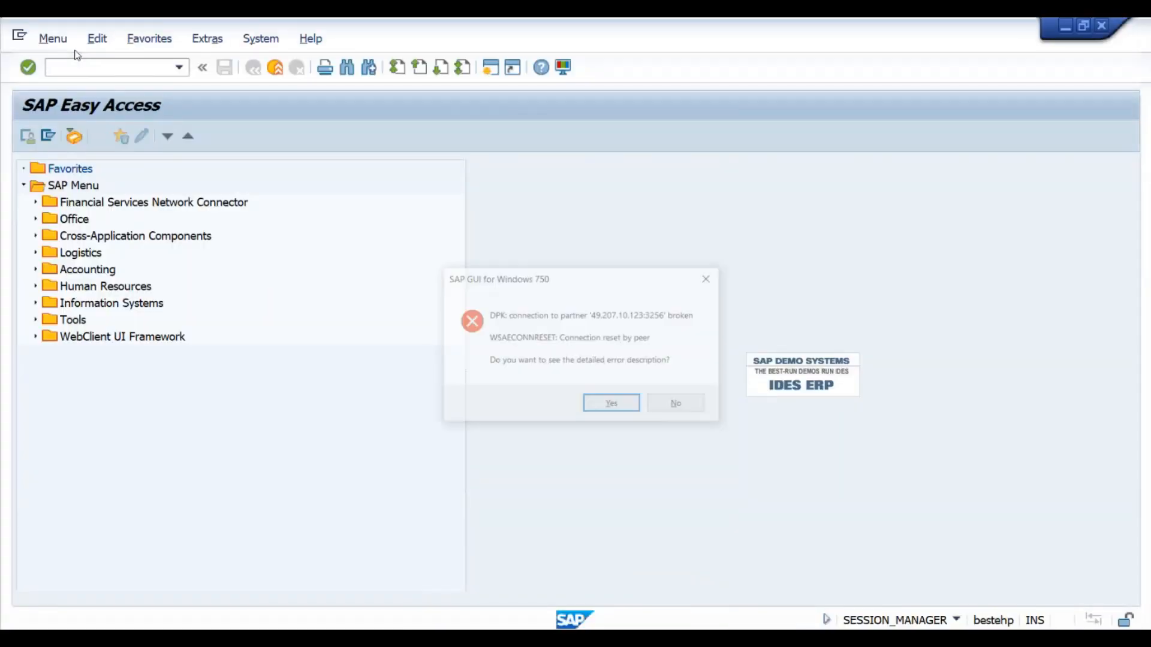
click(671, 406)
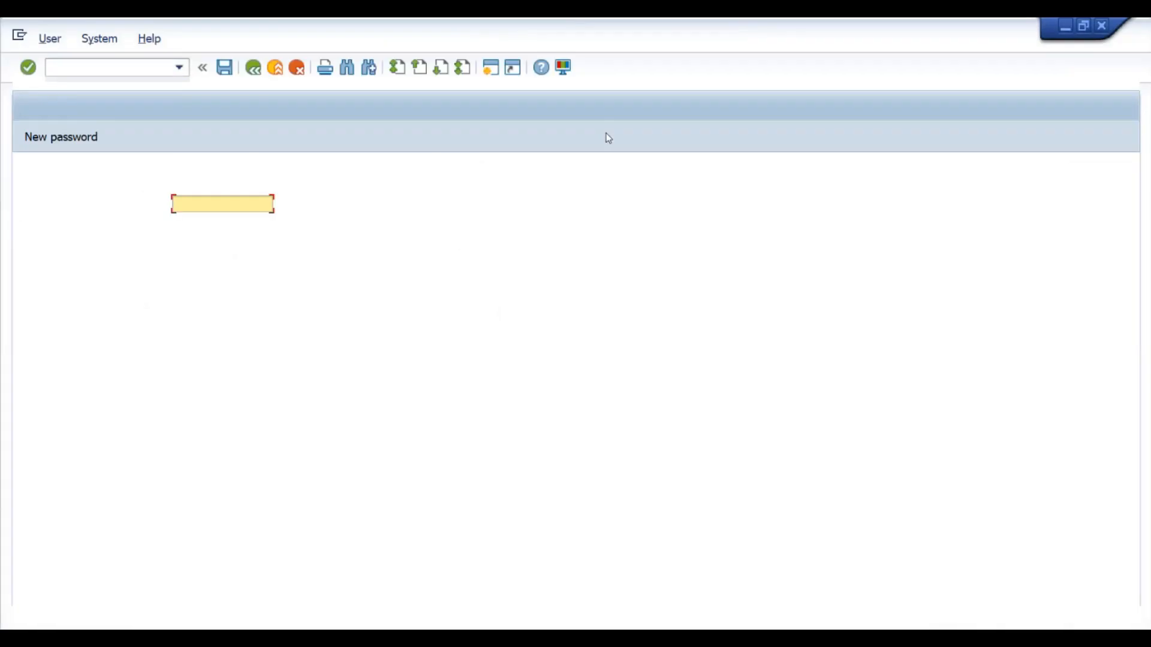
Log on with the remembered user name and the account password, continuing with this logon and ending any other logons.
key(Down)
key(Down)
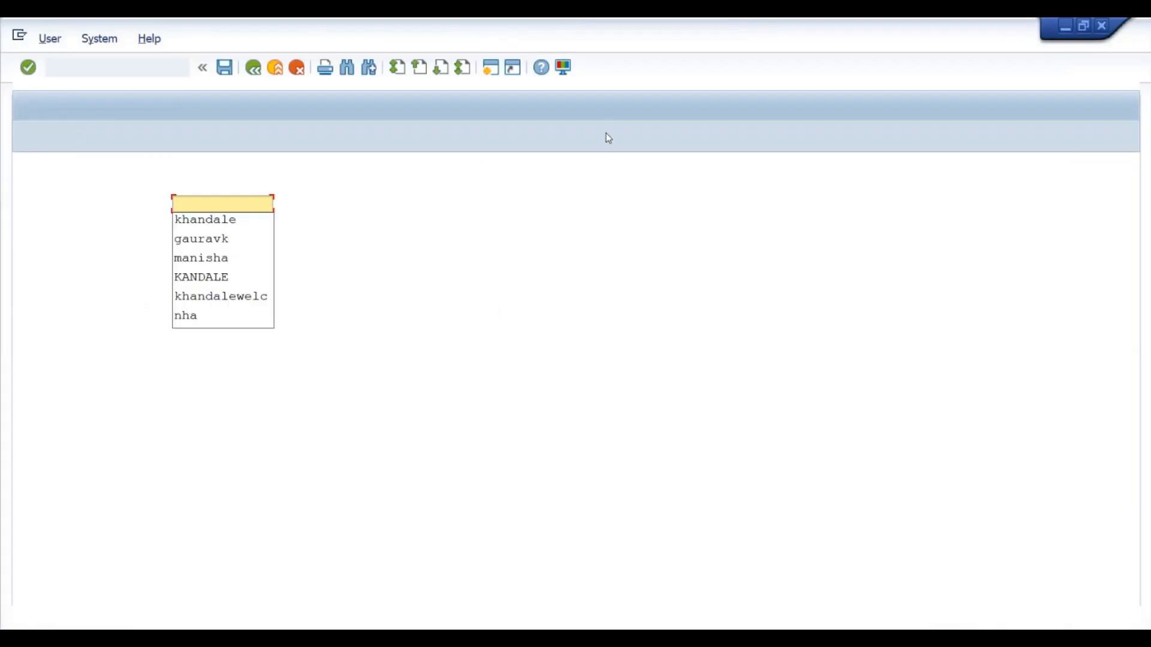
key(Tab)
text(*)
key(Caps_Lock)
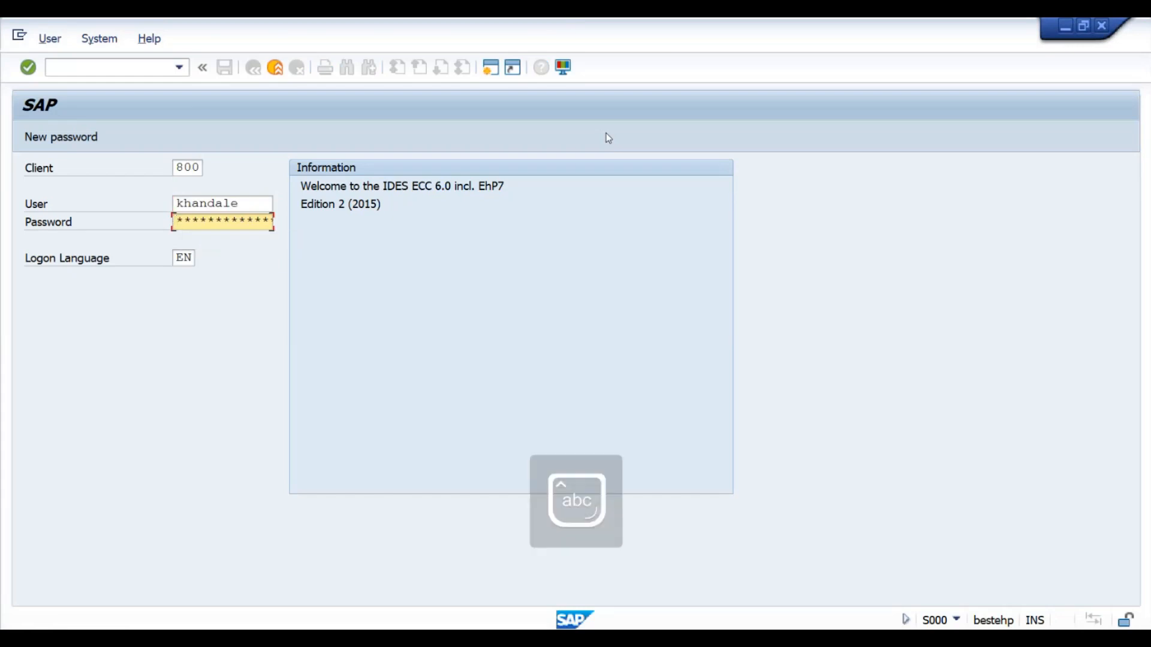
text(*******)
key(Return)
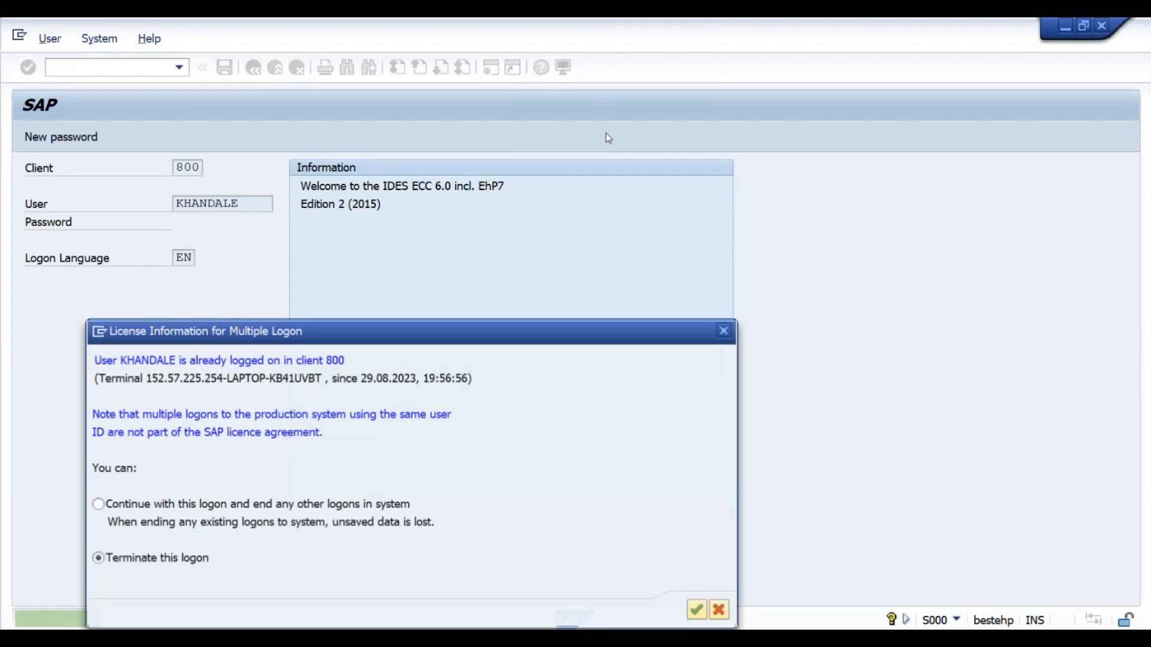
click(189, 502)
key(Return)
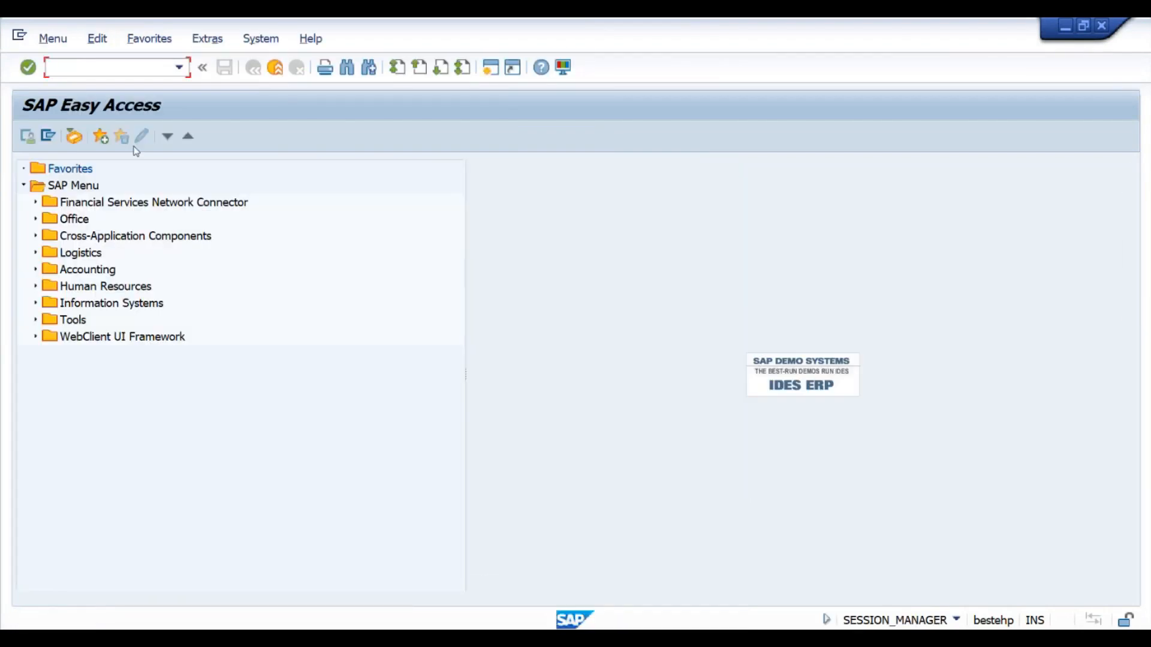
Display the SAP Customizing Implementation Guide through transaction SPRO and minimize the PowerPoint org structure slide.
text(spro)
key(Return)
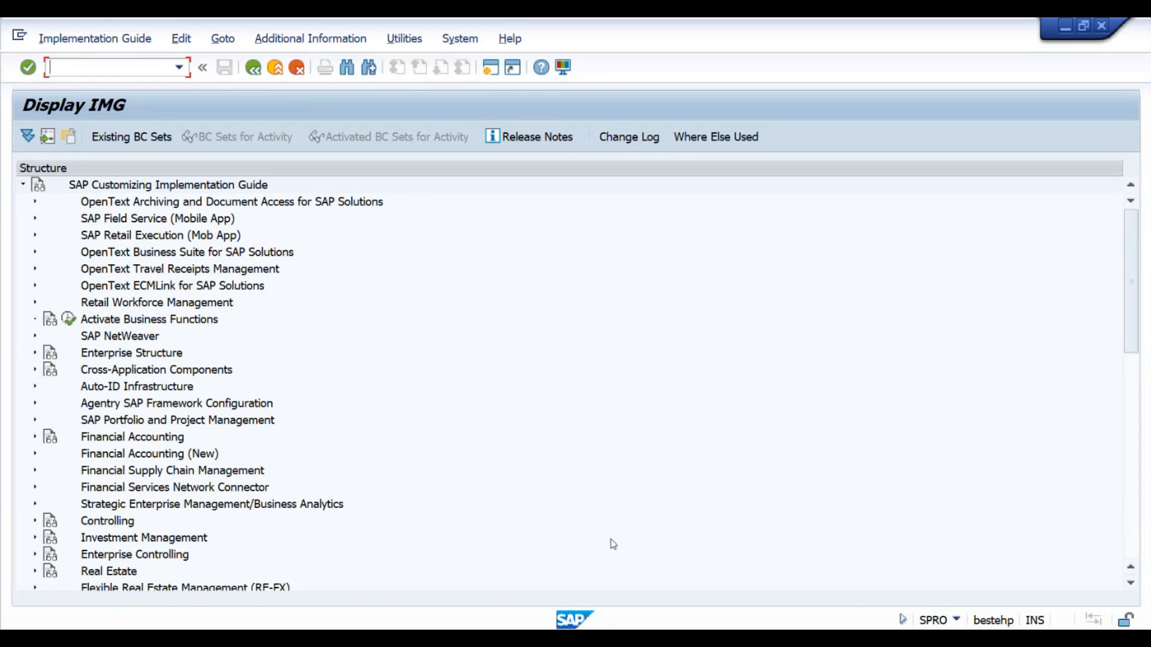
key(F3)
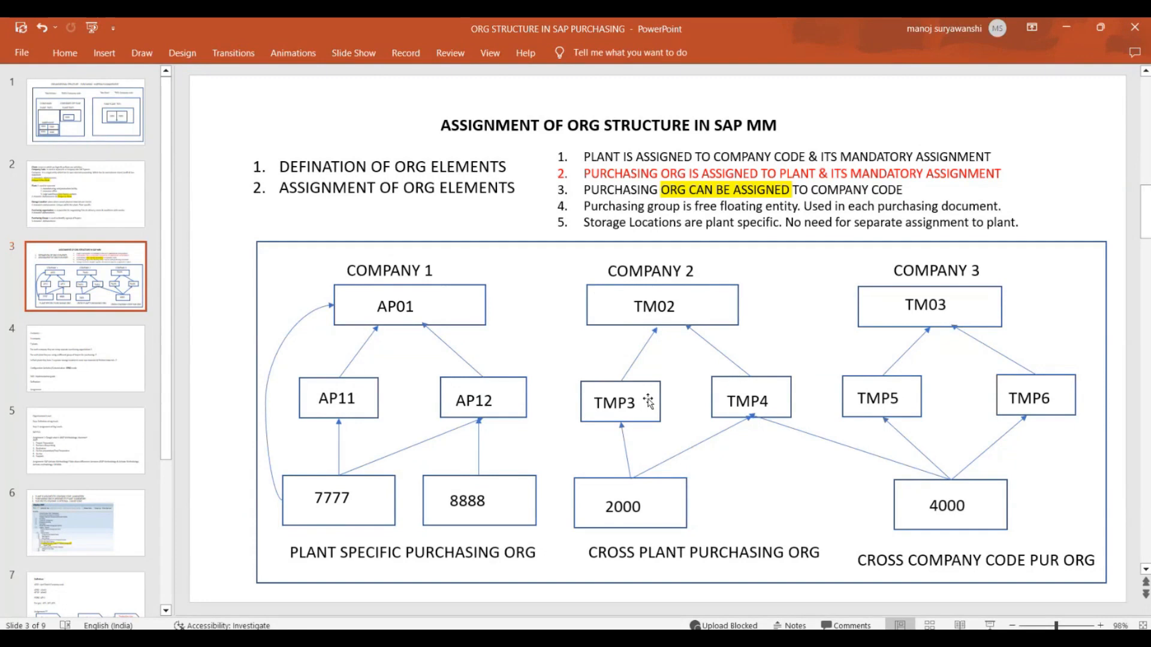
click(1065, 27)
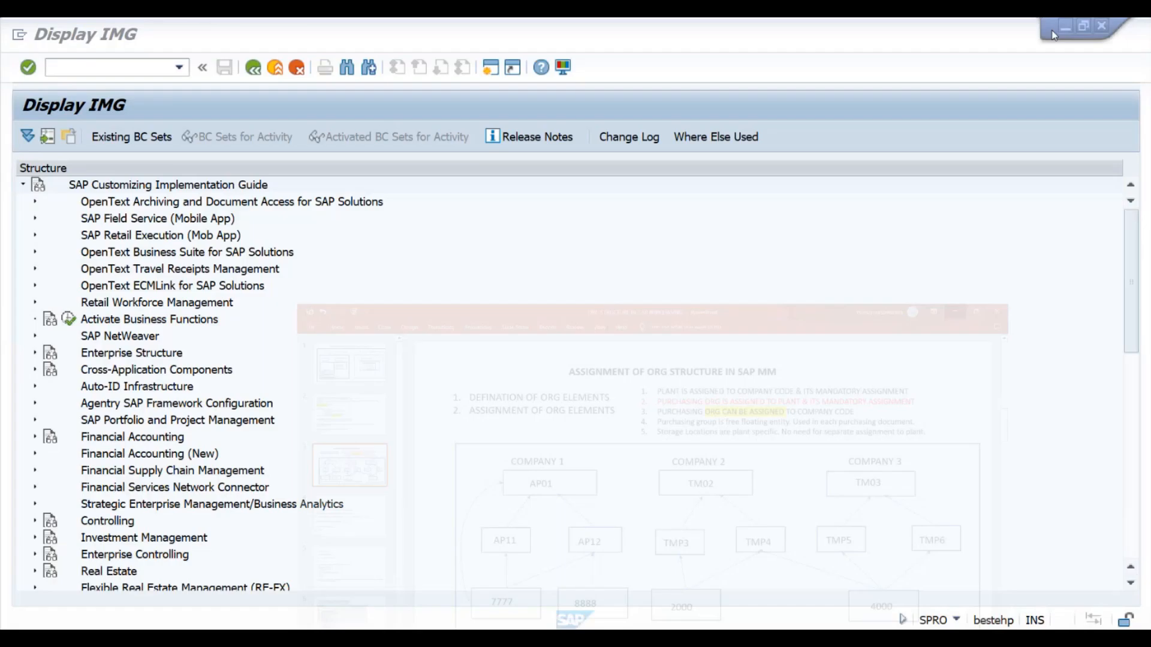
Open the activity for assigning a plant to a company code under Enterprise Structure, Assignment, Logistics - General.
click(35, 354)
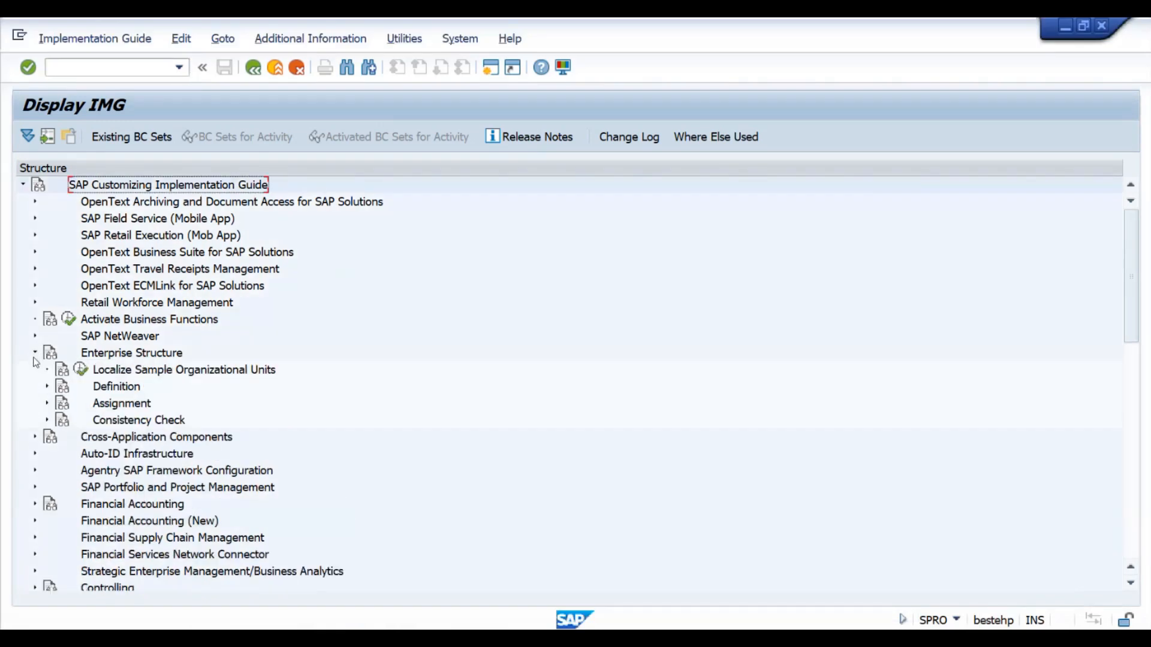
click(47, 404)
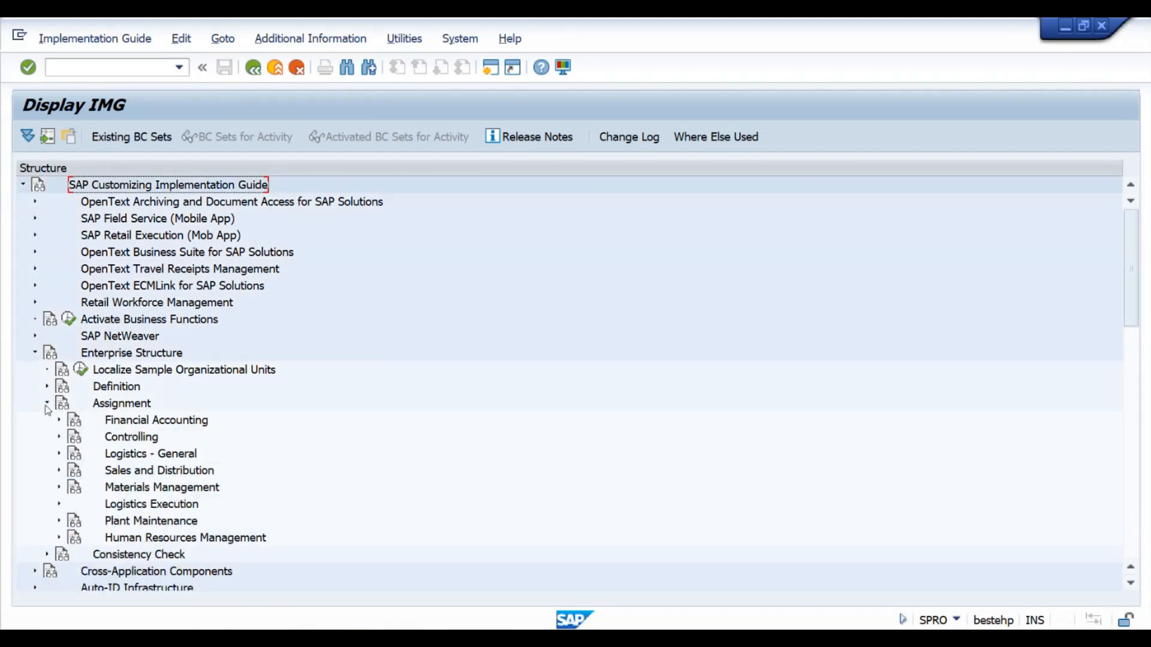
click(59, 454)
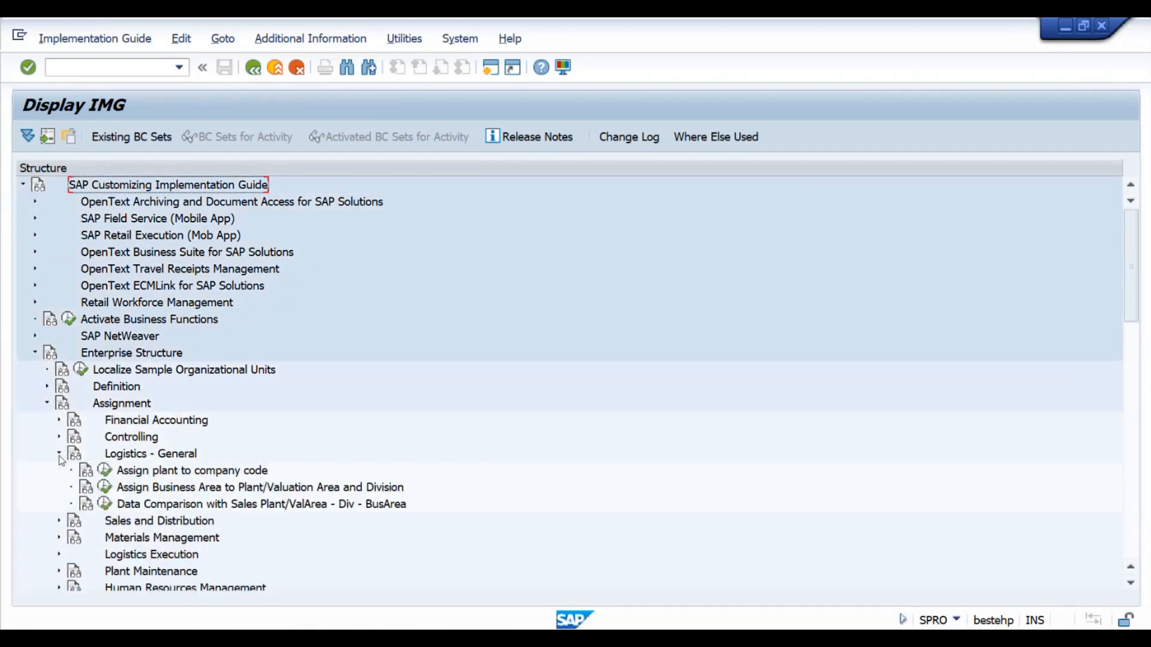
click(233, 476)
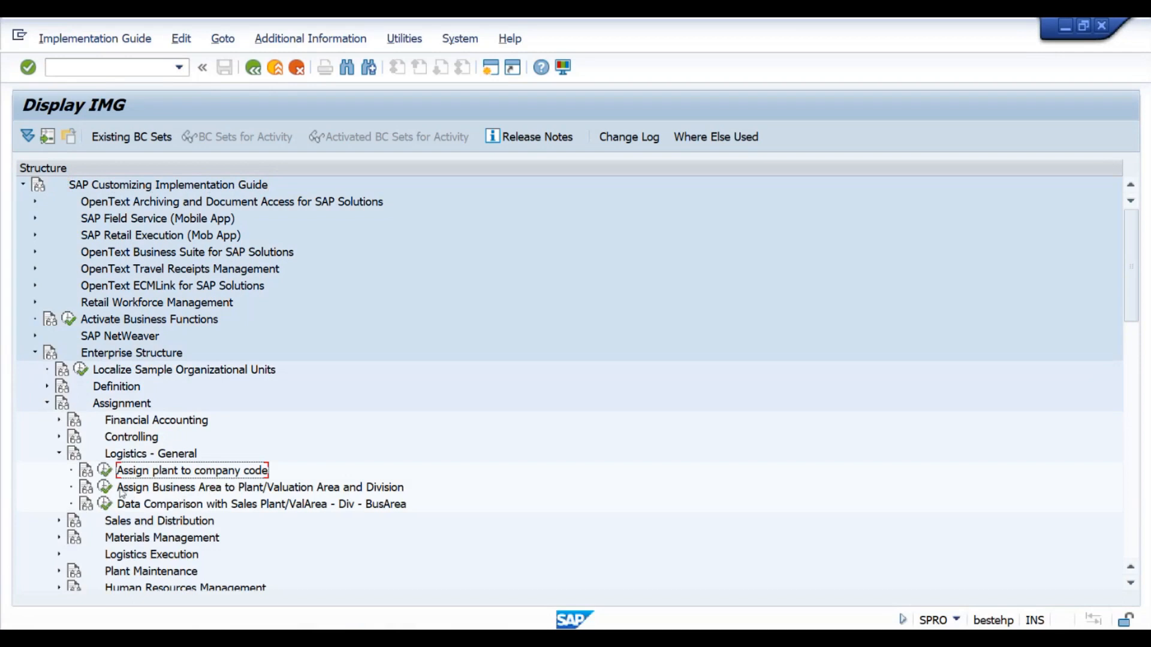
click(104, 471)
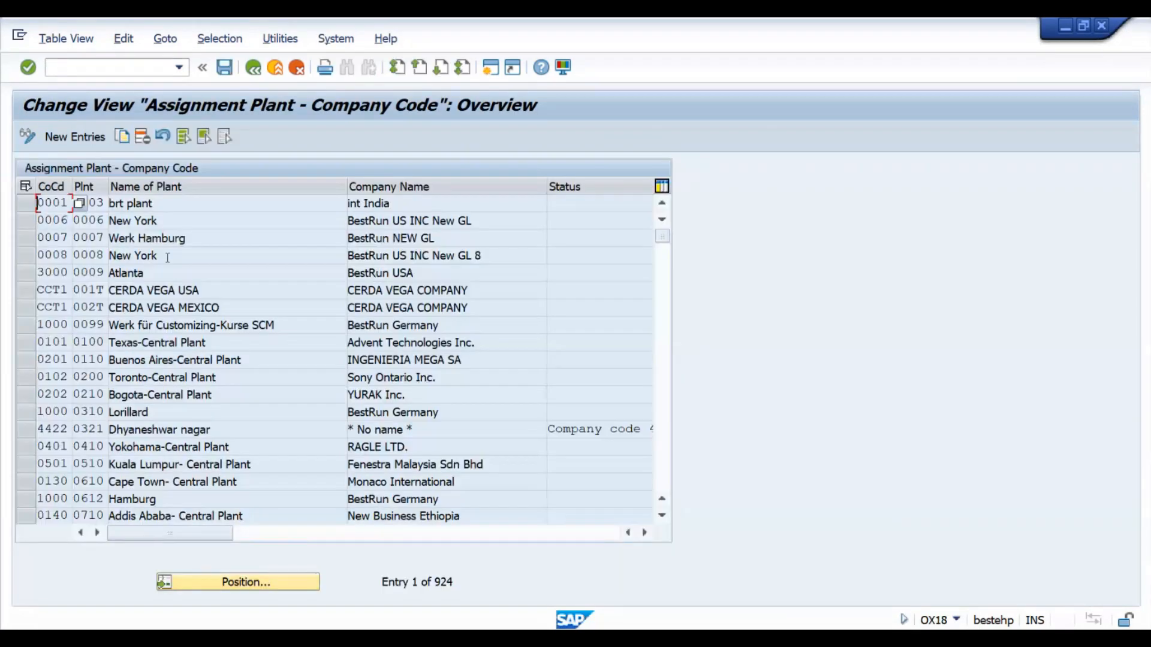
Look up plant PA13 and the entry above it in the company code assignments, save, and return to the implementation guide.
click(203, 584)
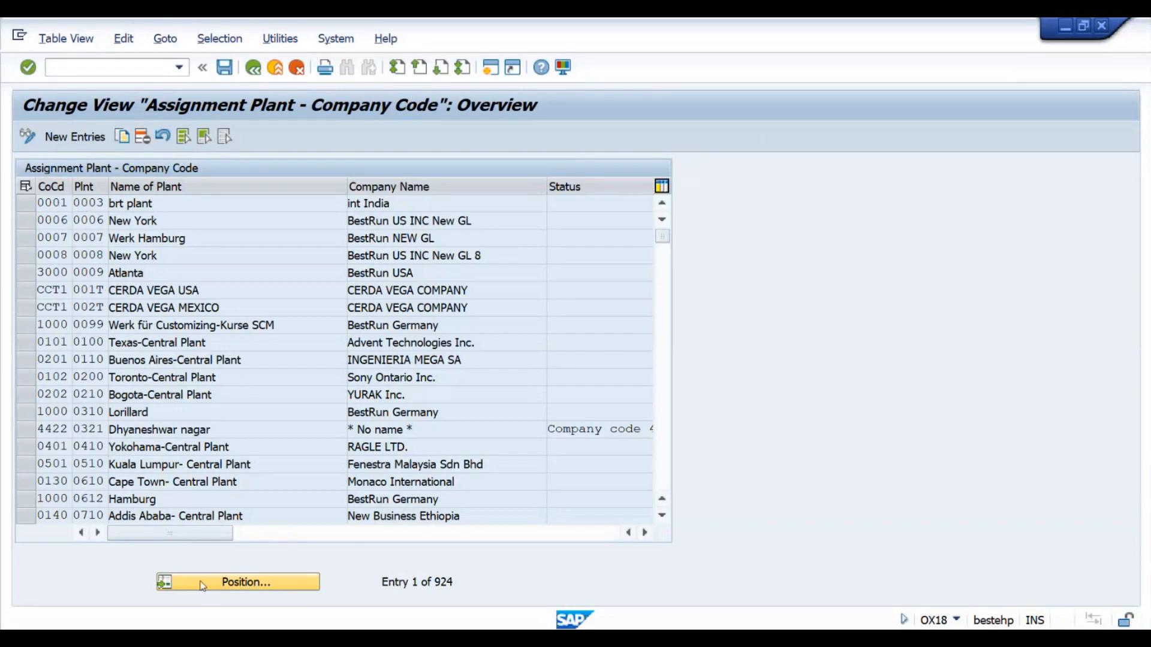
text(pa11)
key(Return)
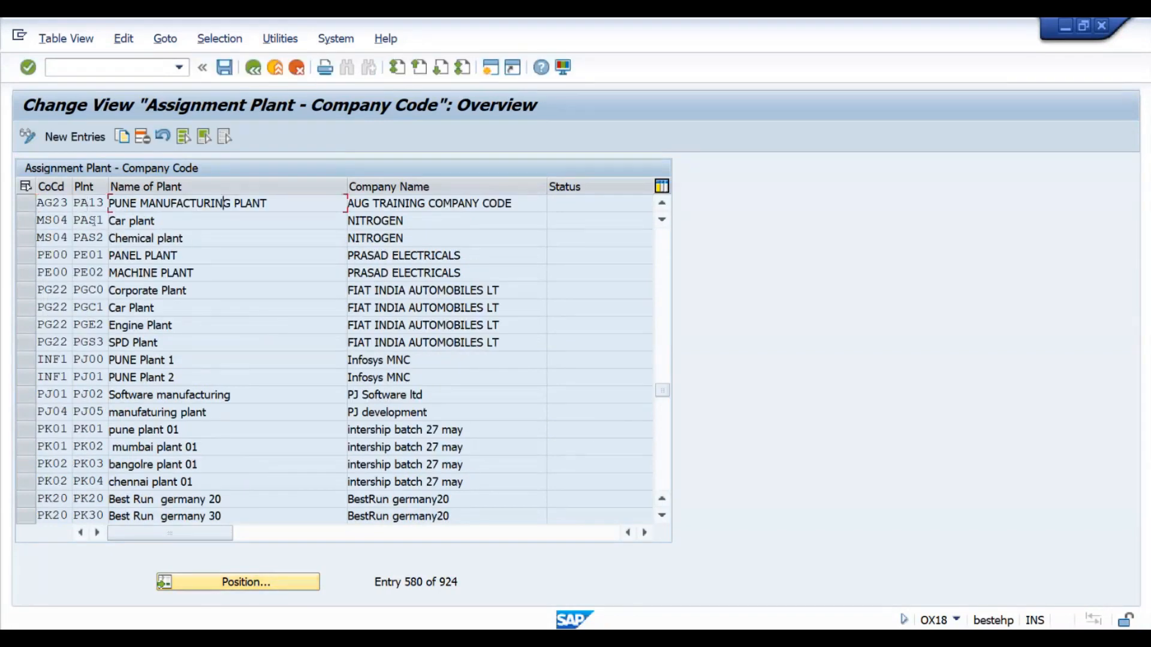
click(26, 204)
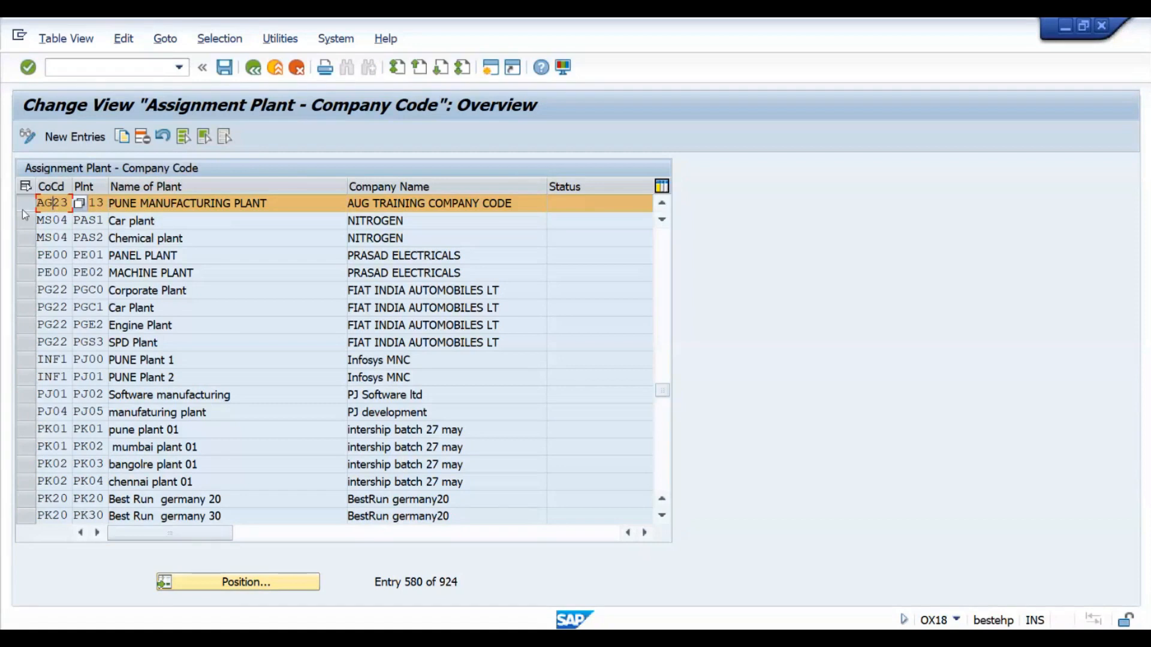
click(53, 203)
click(662, 204)
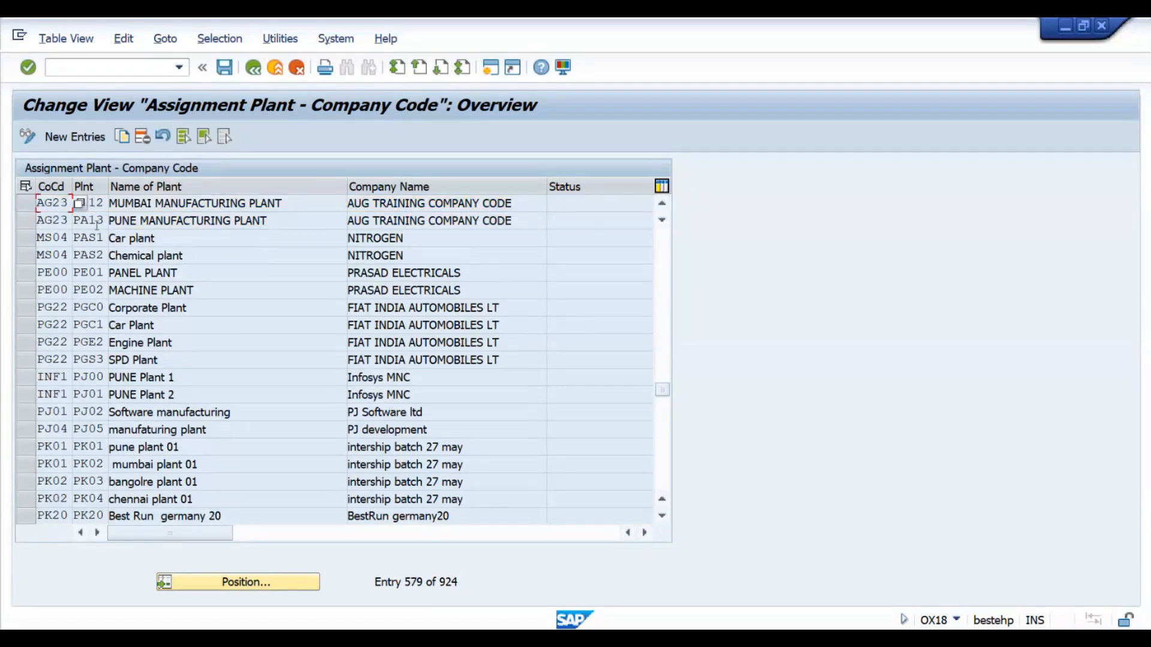
click(223, 68)
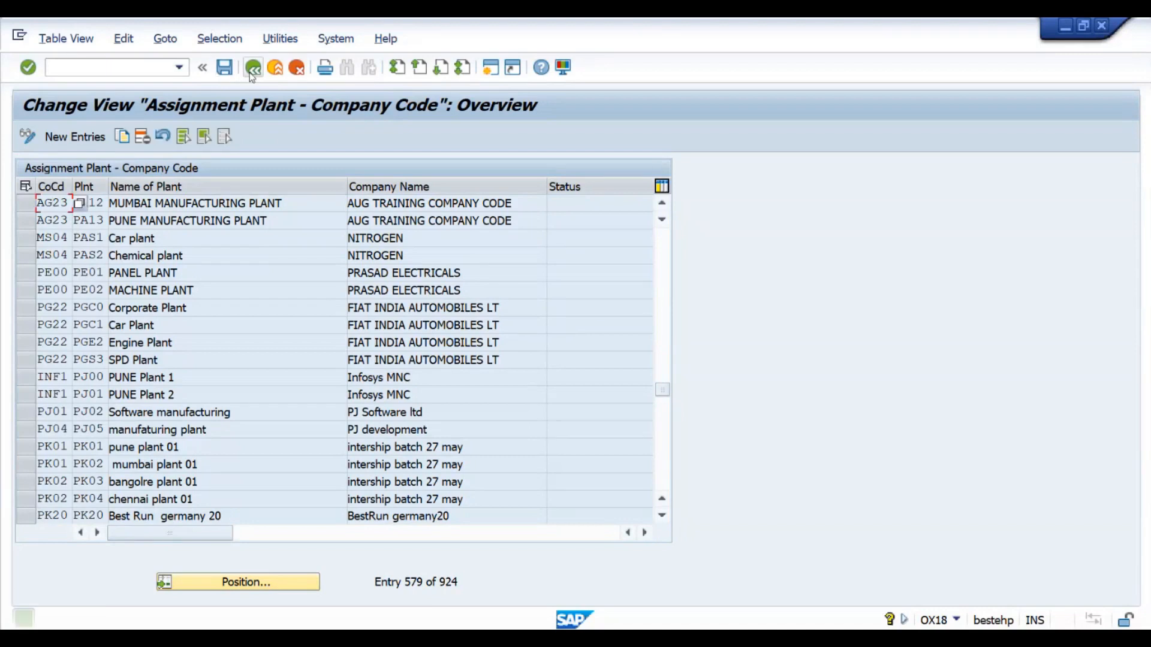
click(252, 71)
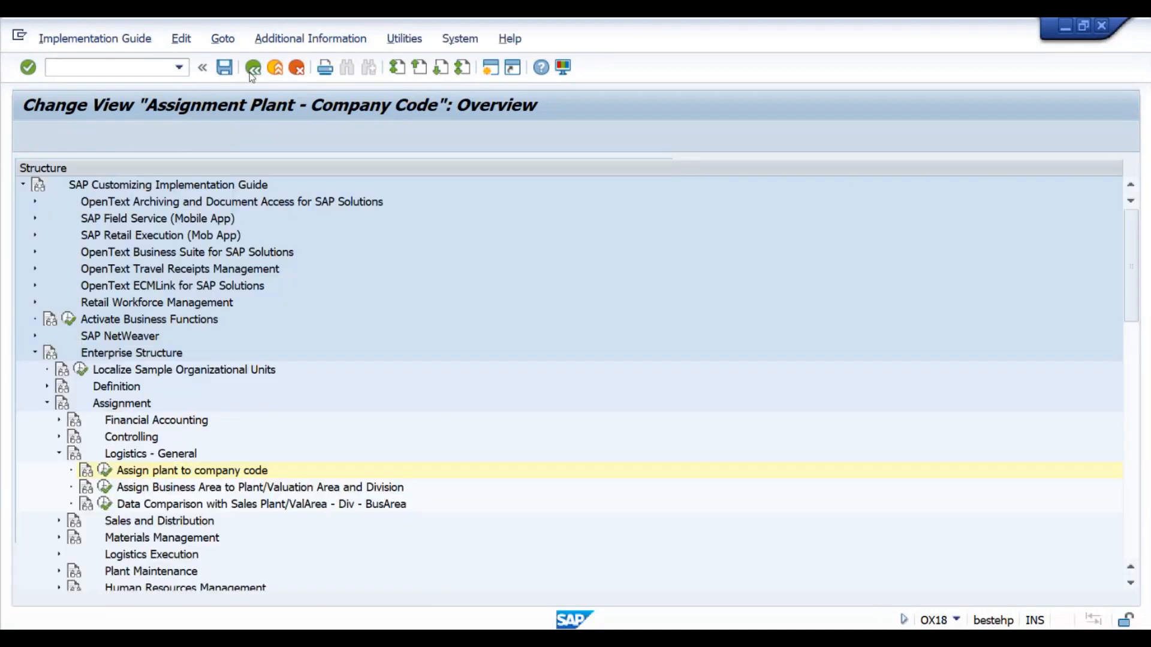
Open the activity for assigning a purchasing organization to a plant under Materials Management.
click(58, 538)
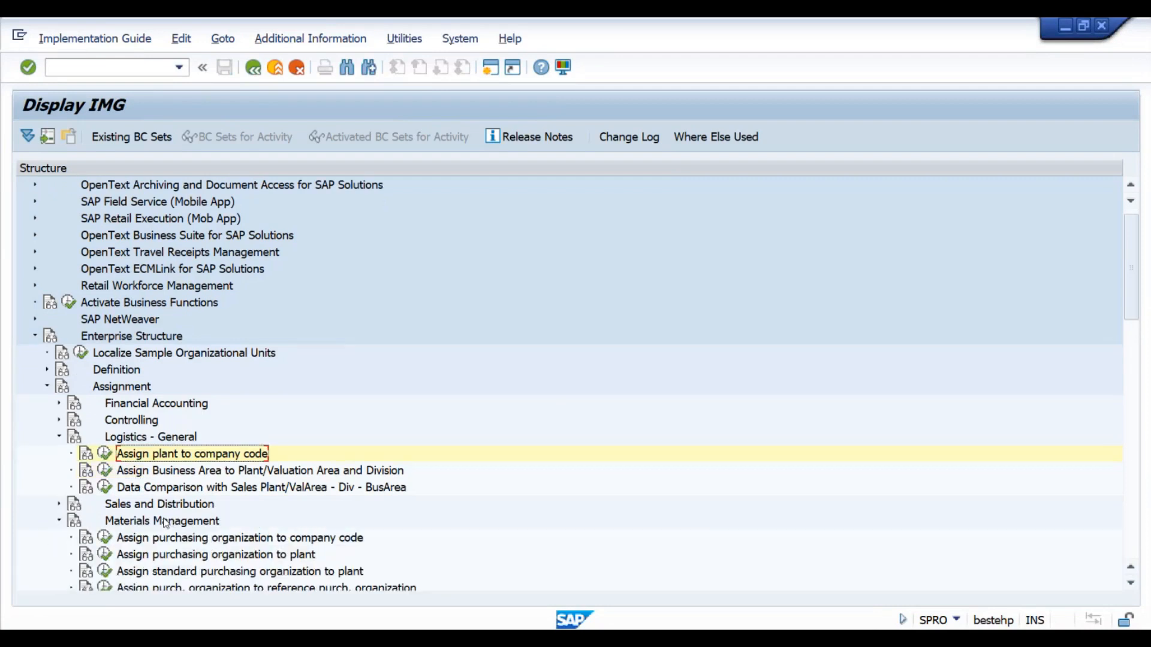
click(148, 555)
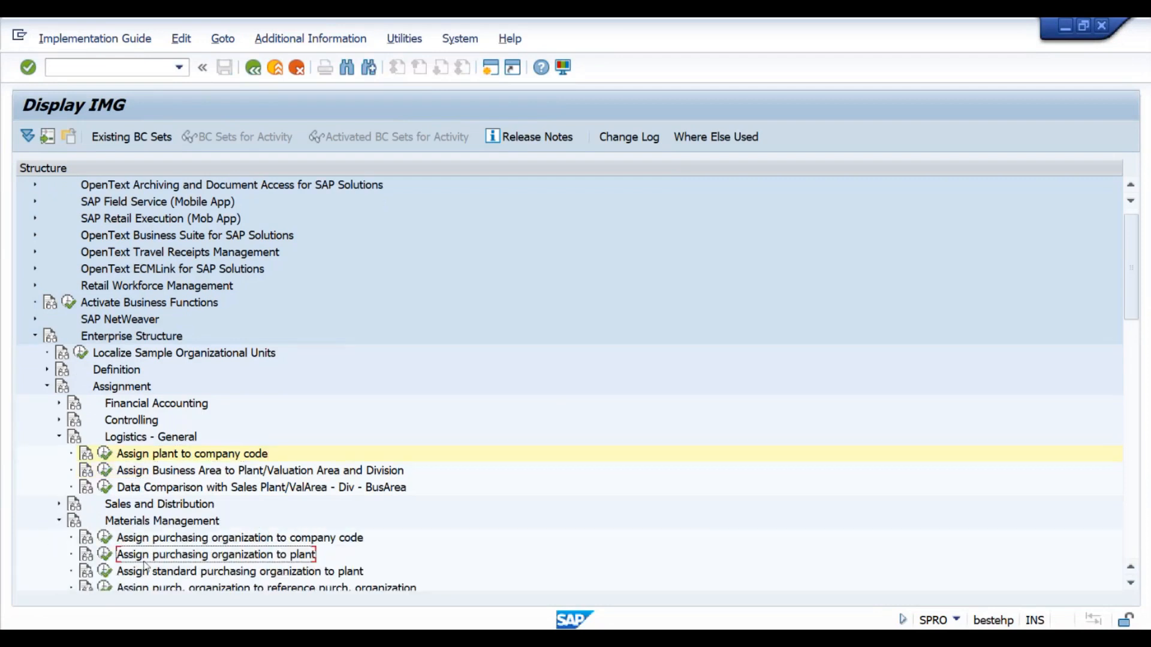
click(106, 562)
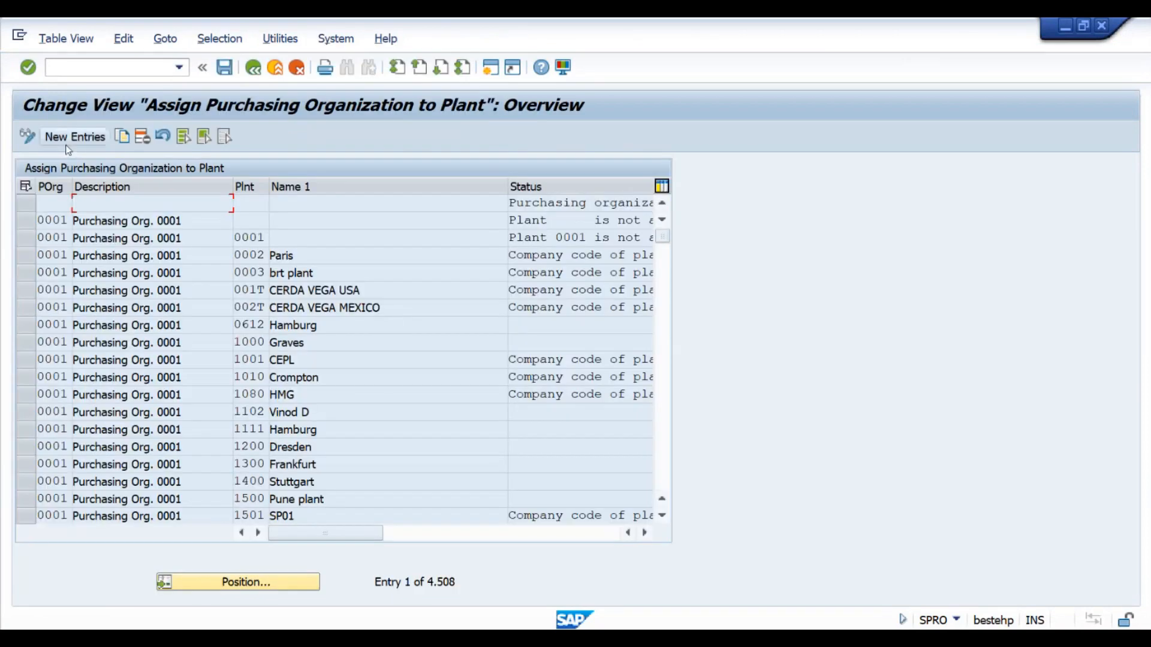
Add a new entry assigning purchasing organization A100 to plant PA13, save it, and accept the customizing request.
click(67, 137)
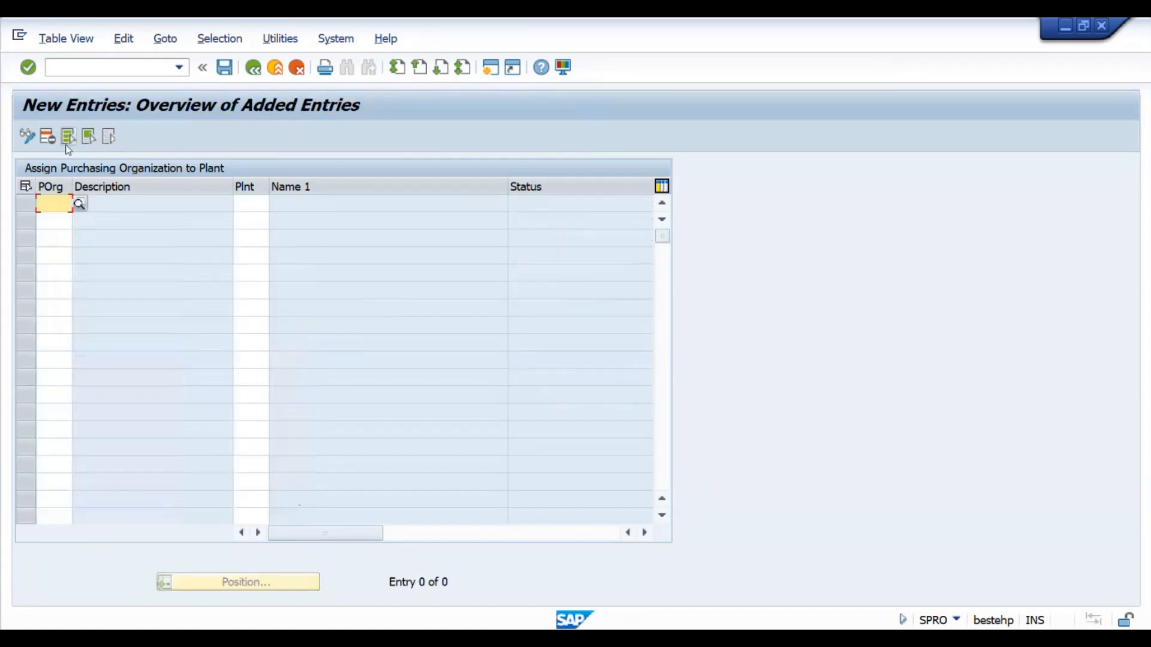
text(a100)
key(Tab)
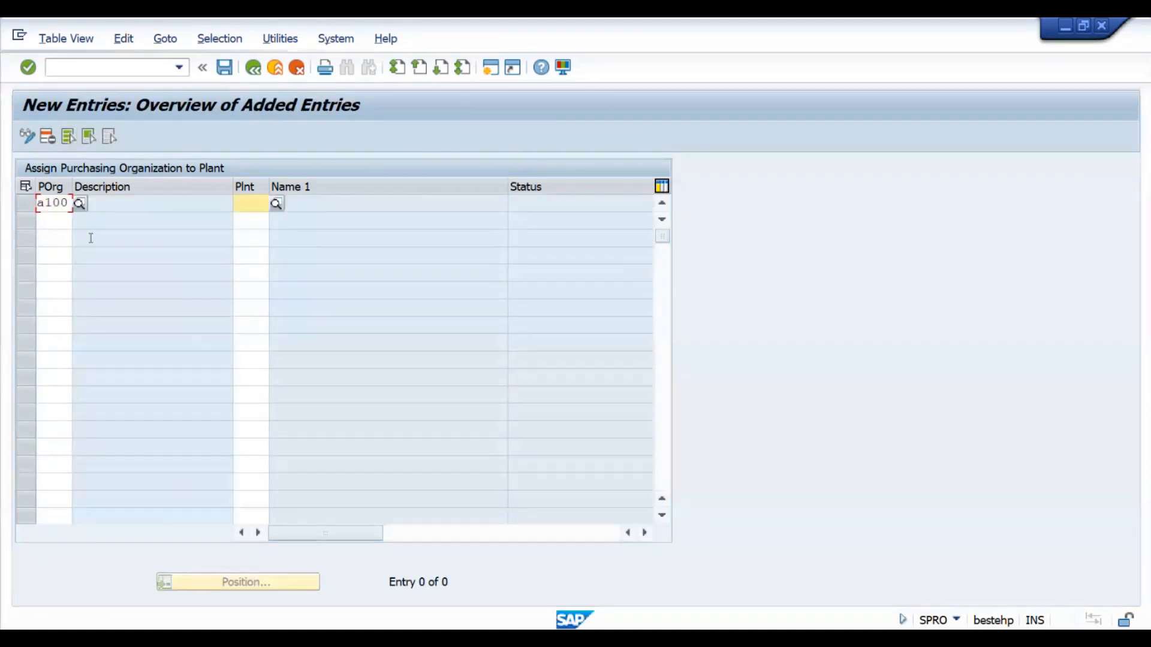
text(pa1)
key(Return)
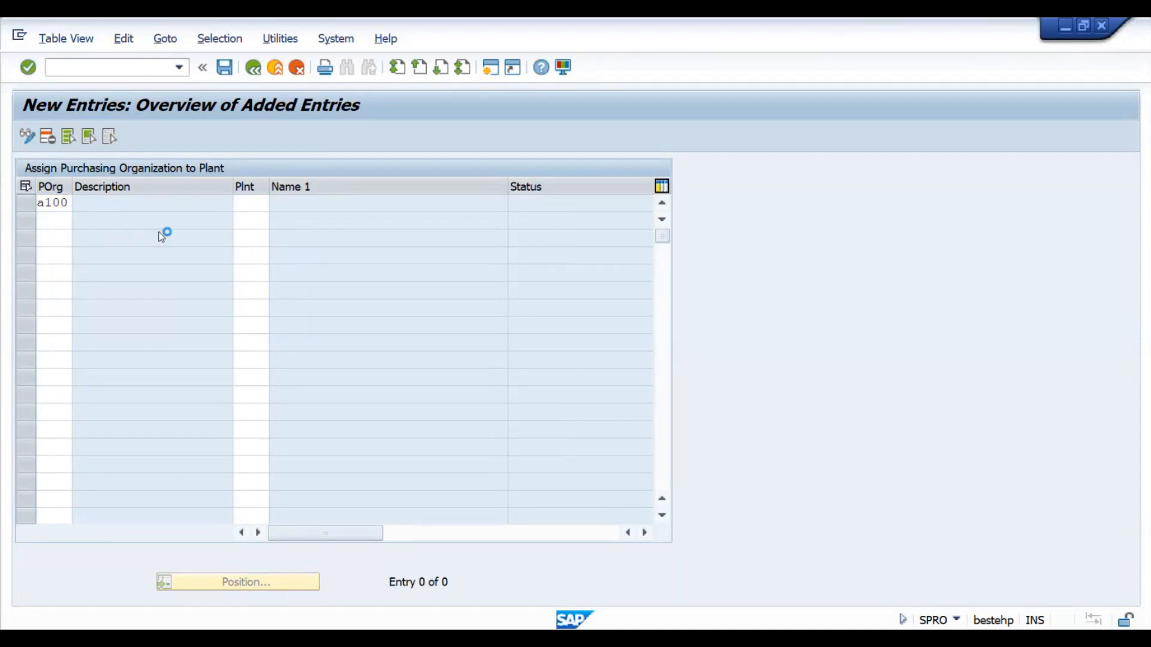
click(225, 72)
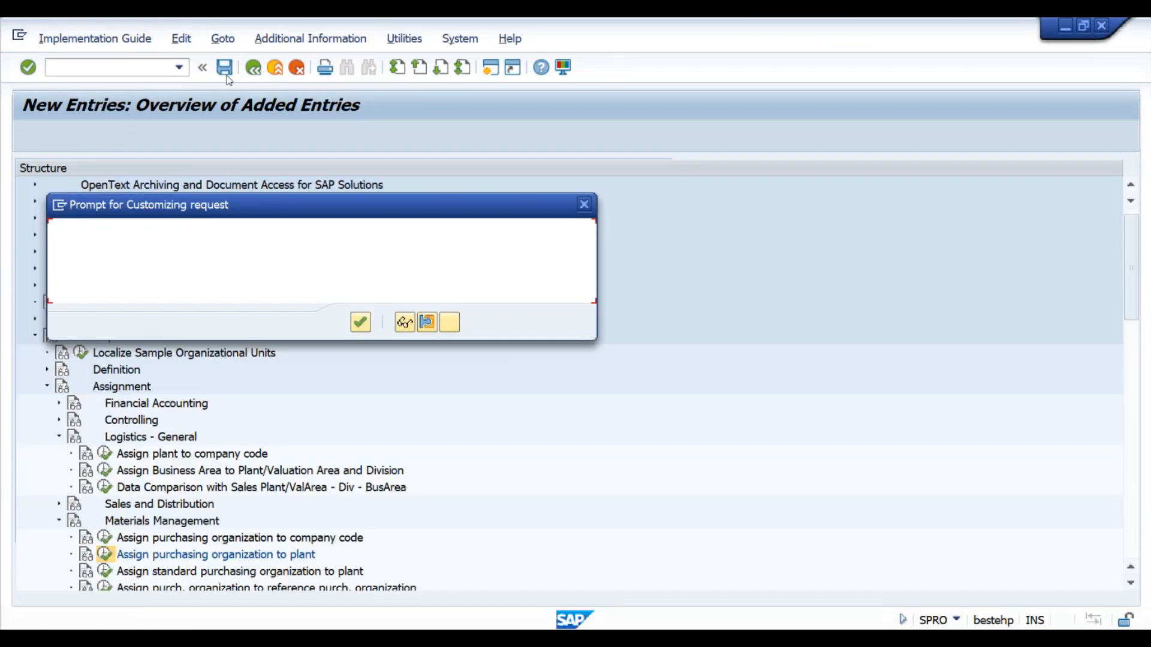
click(359, 321)
click(252, 67)
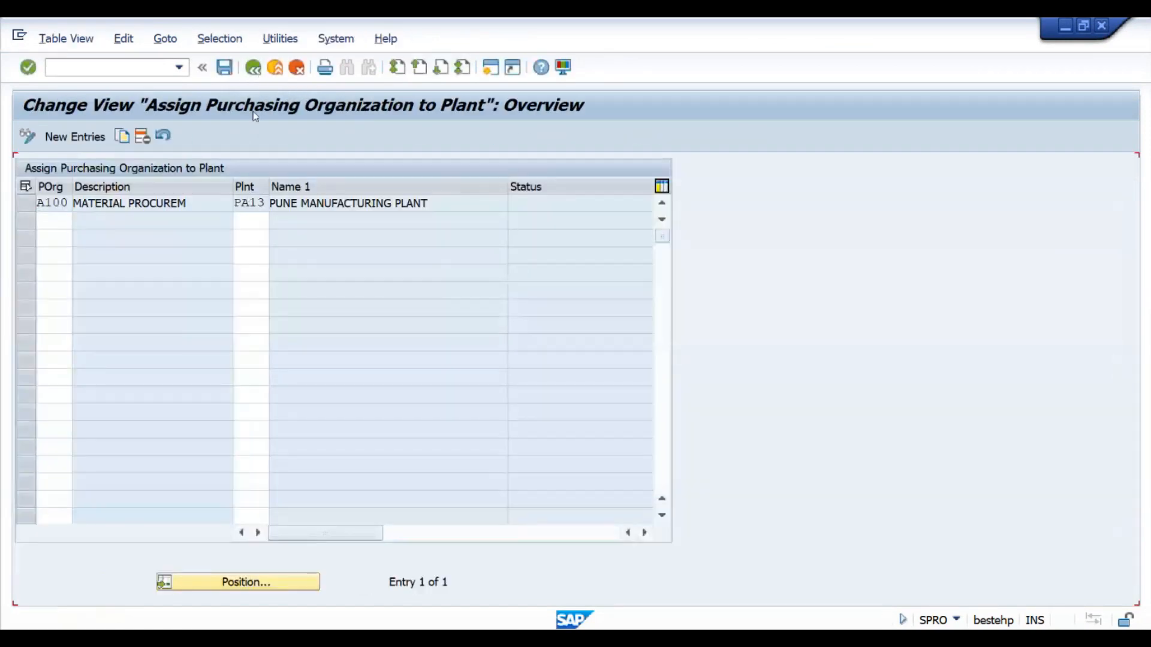
Try to position the assignment list using PA11 as the purchasing organization.
click(297, 583)
text(pa11)
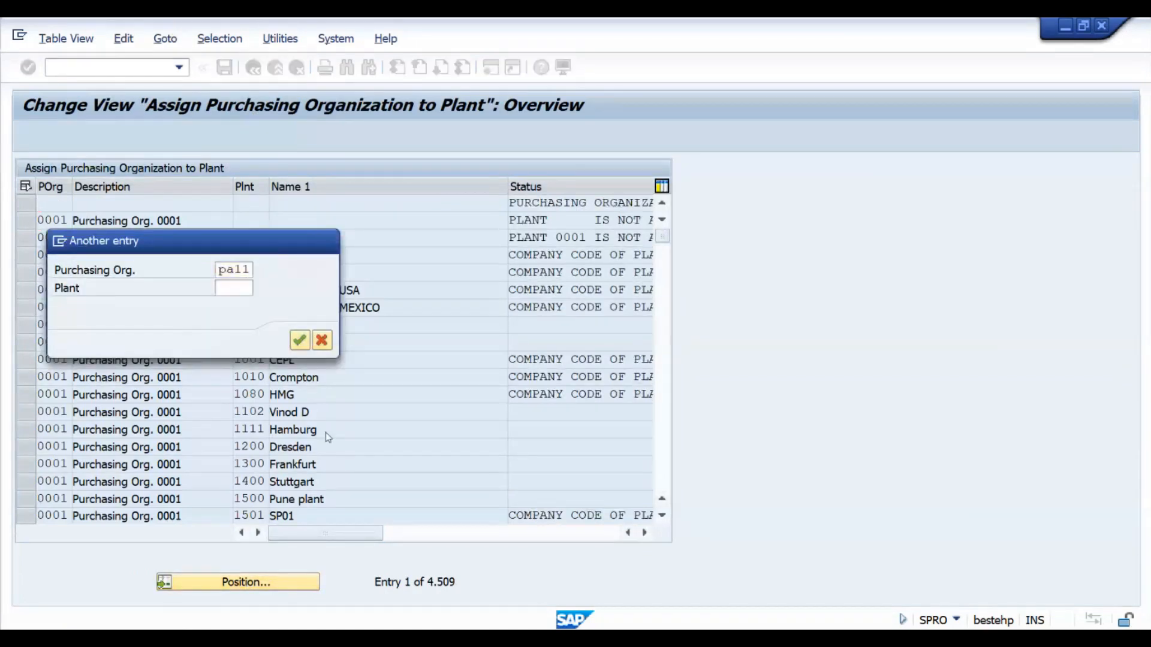
key(Return)
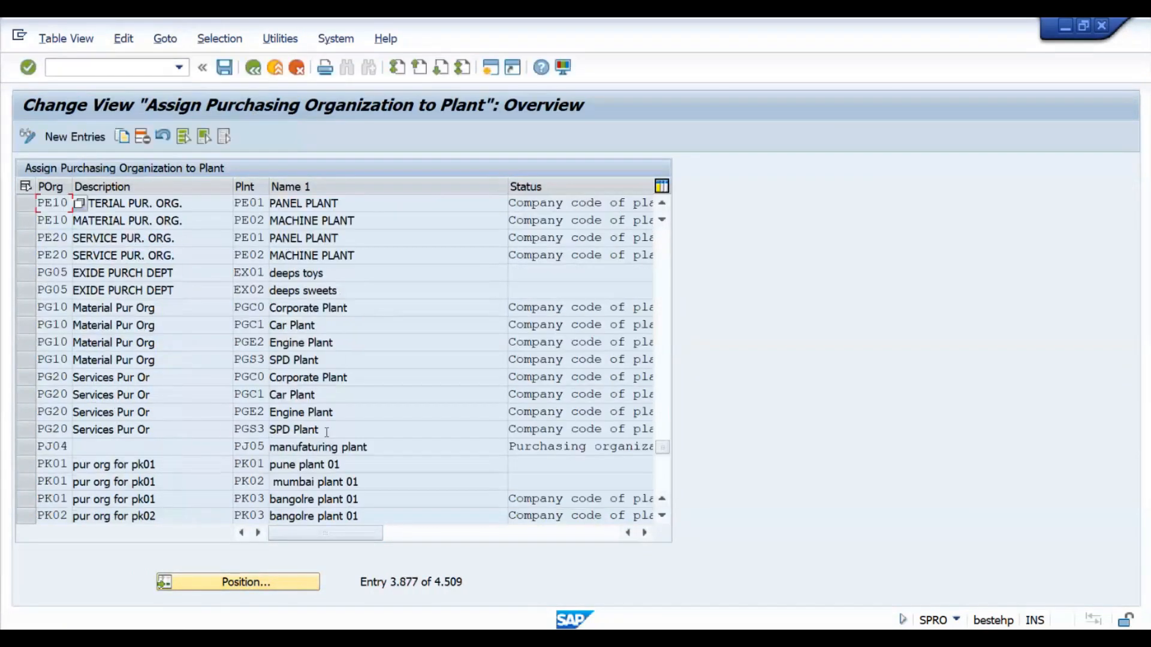
Position the assignment list at purchasing organization A100 and plant PA12.
click(273, 583)
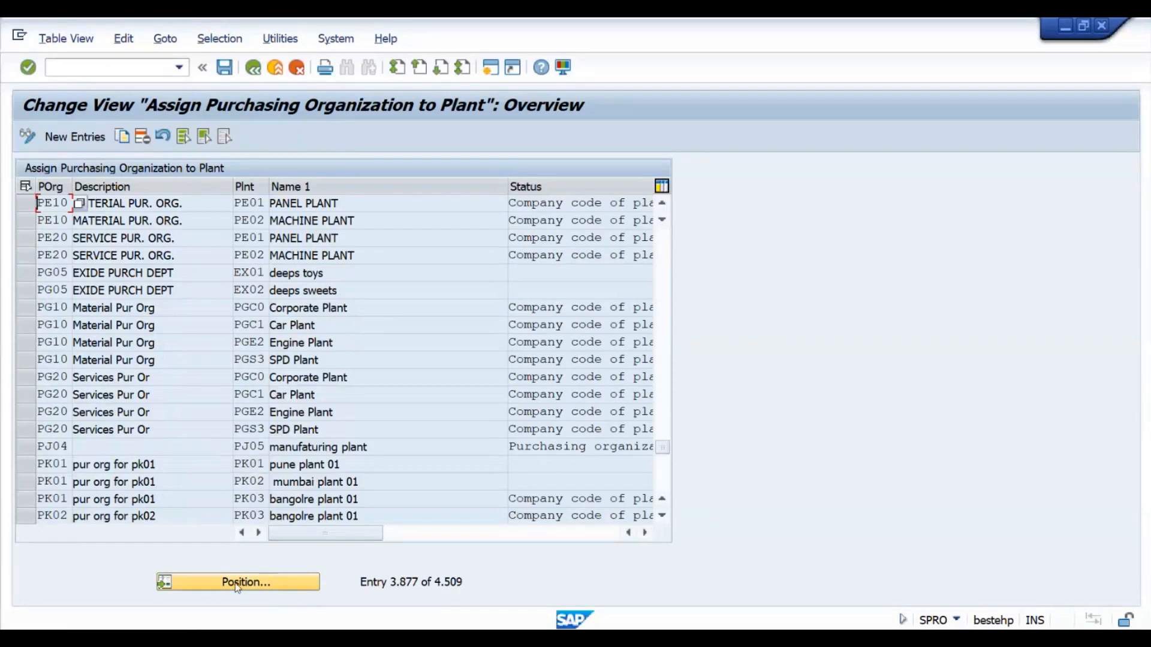
text(a100)
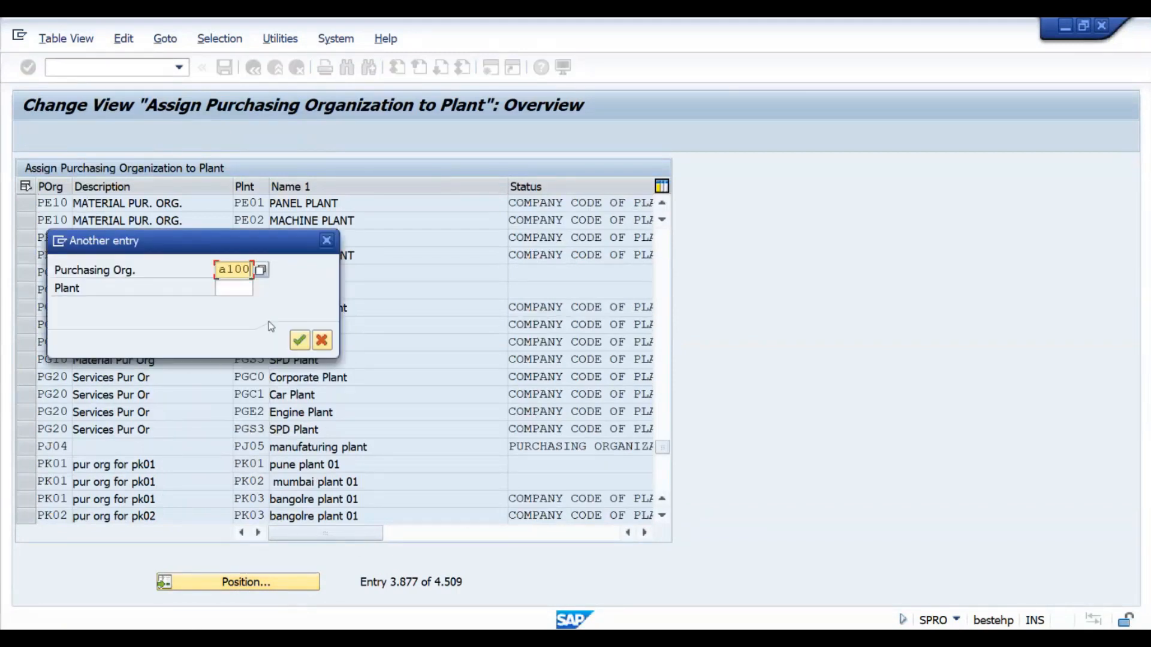
key(Tab)
text(pa11)
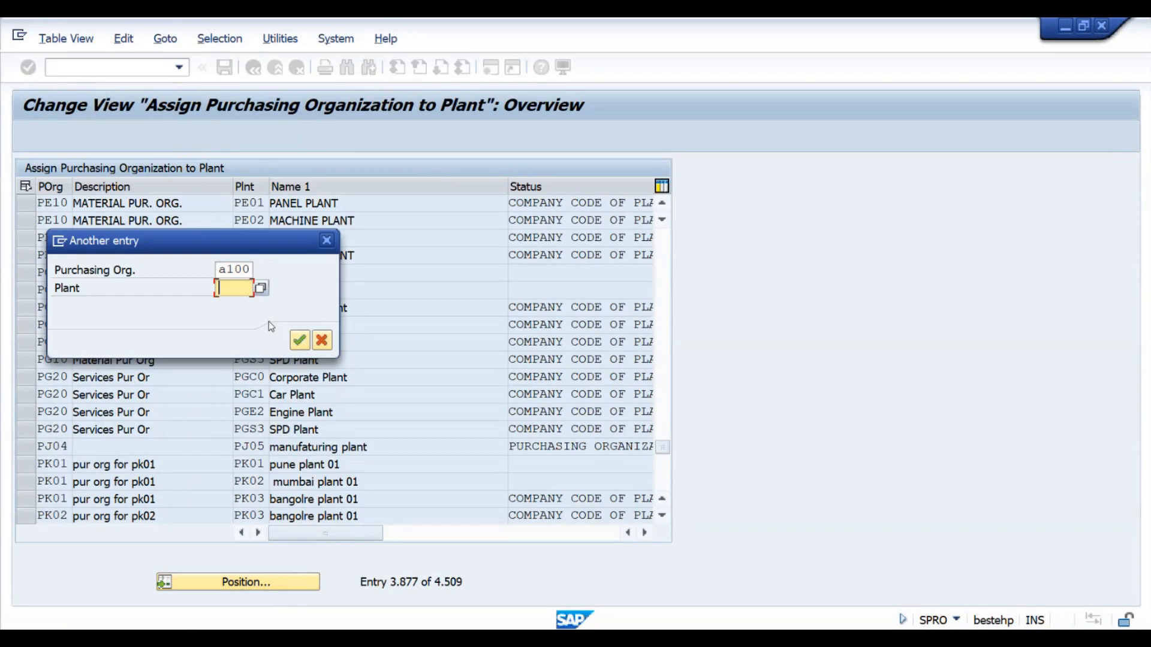
key(Return)
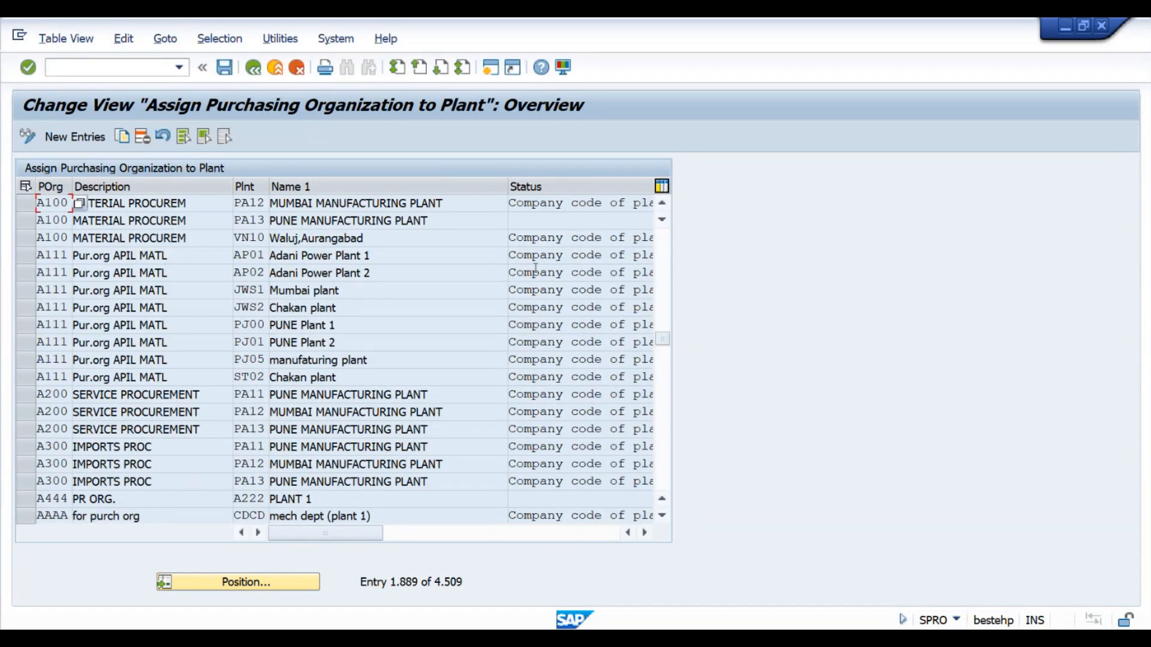
Mark the assignments of purchasing organization A100 to plants PA12 and PA13, and widen the plant column.
click(663, 203)
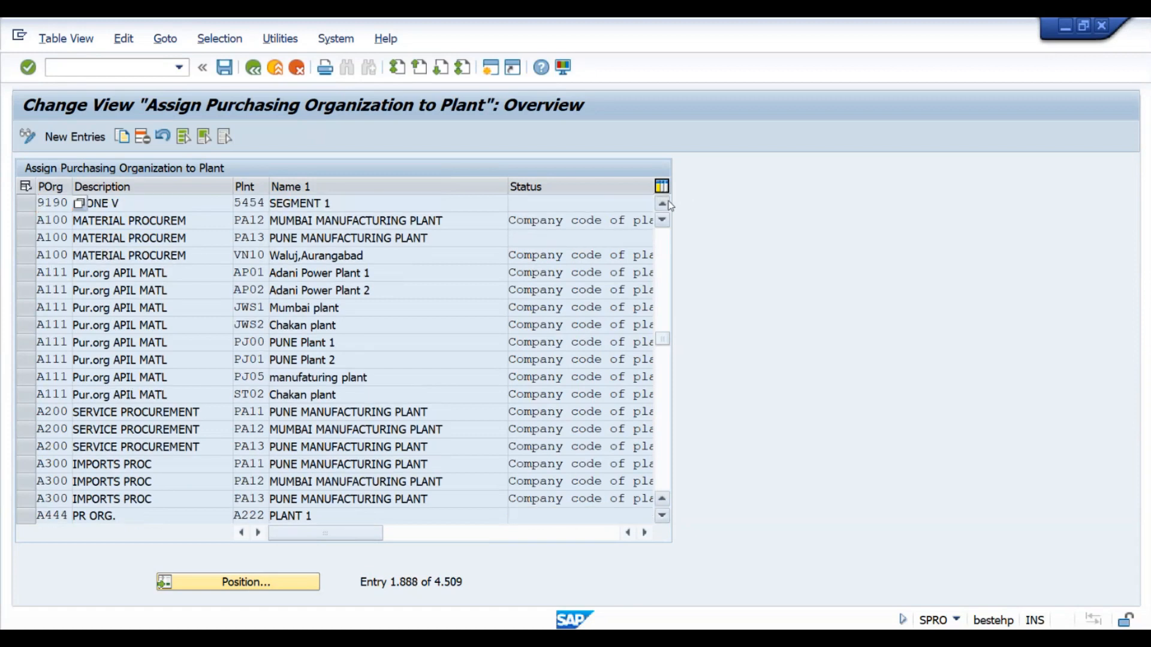
click(662, 203)
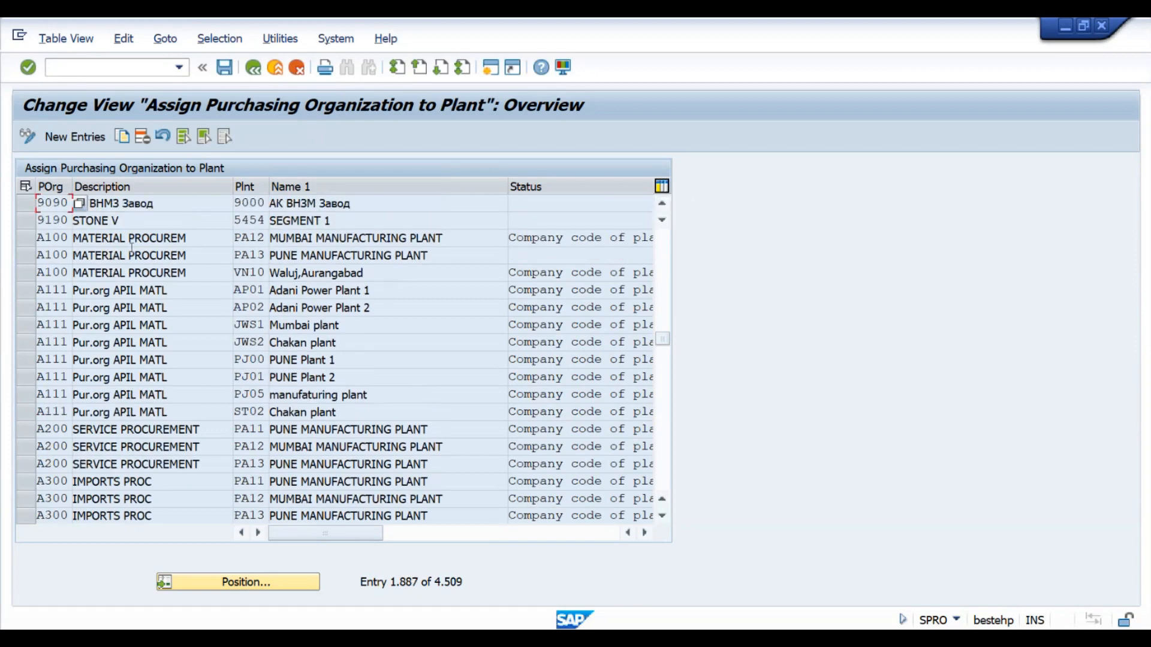
click(27, 234)
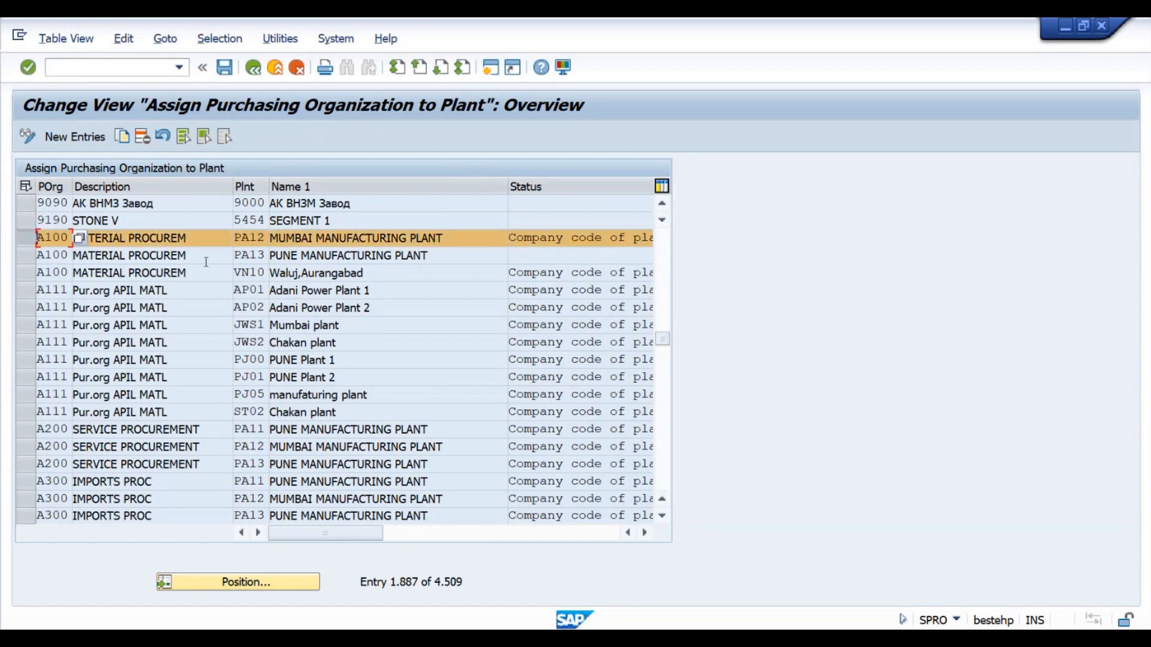
click(26, 255)
click(258, 270)
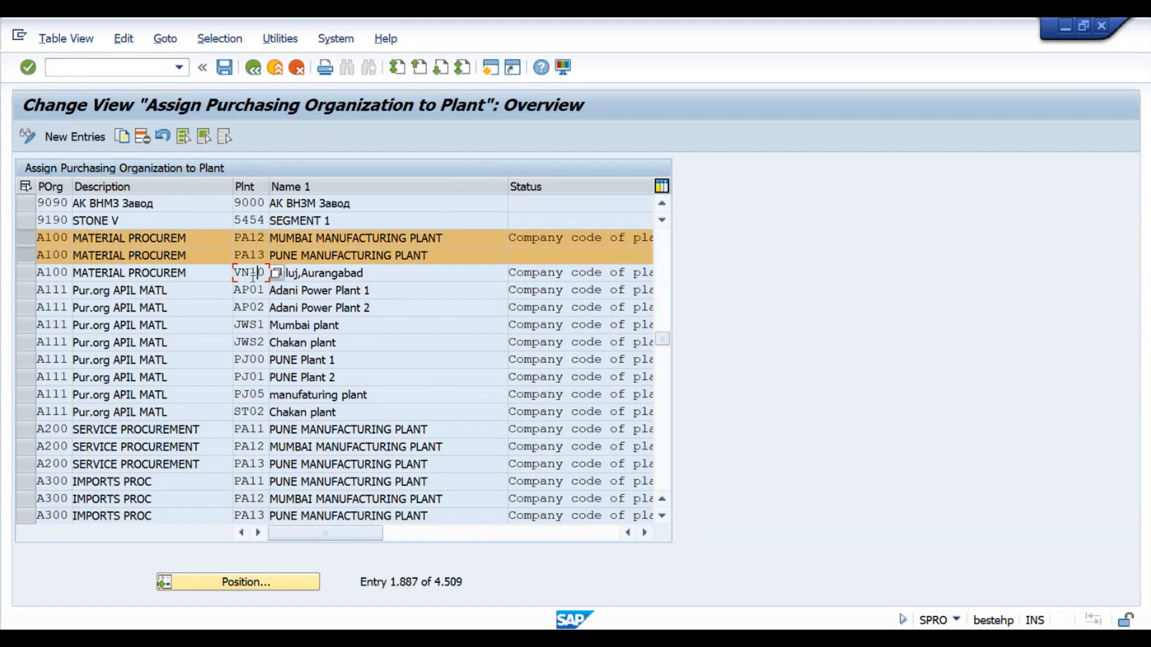
drag(268, 182, 288, 185)
click(420, 271)
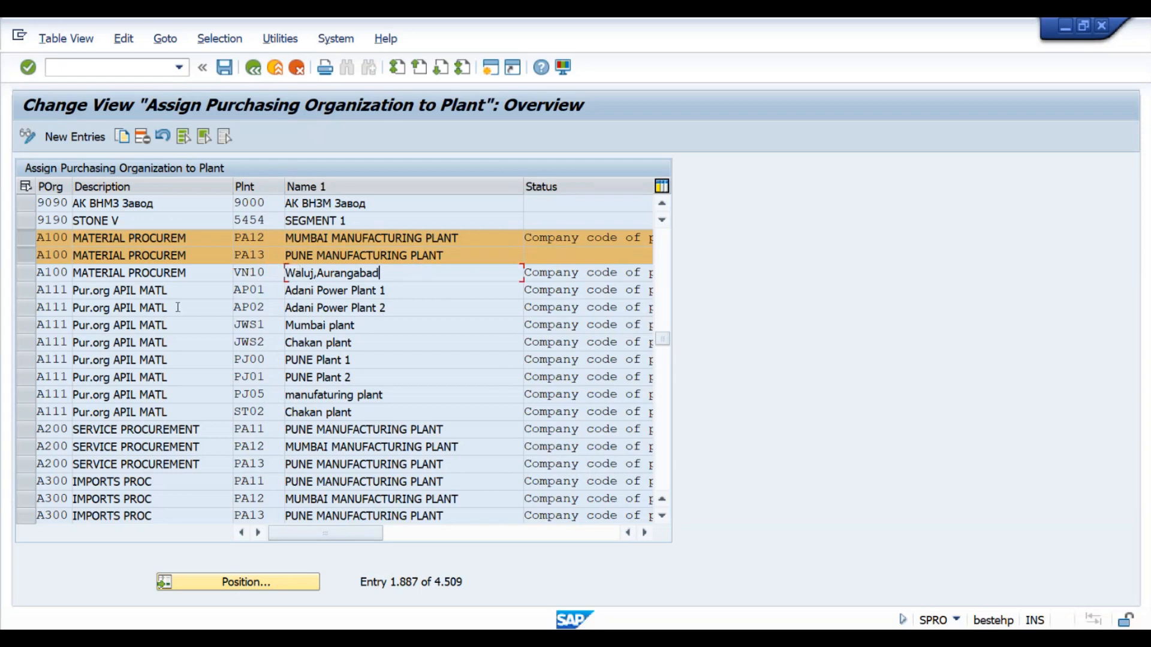
Mark the assignments of purchasing organizations A200 and A300 to plants PA11, PA12 and PA13 as well.
click(26, 430)
click(26, 447)
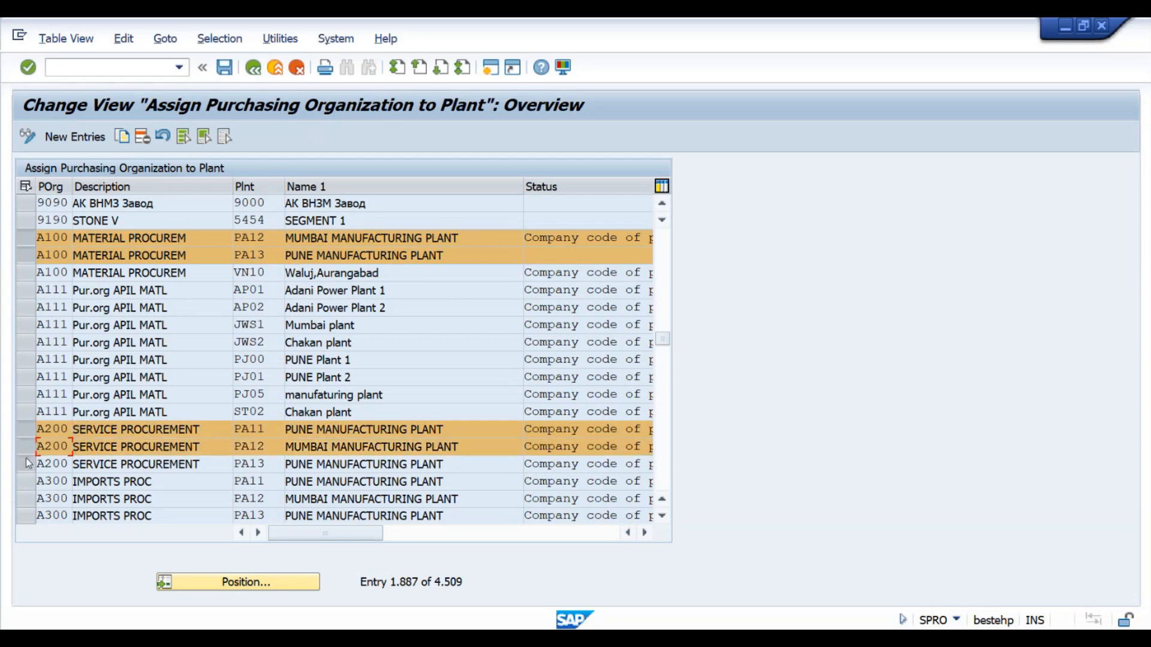
click(25, 464)
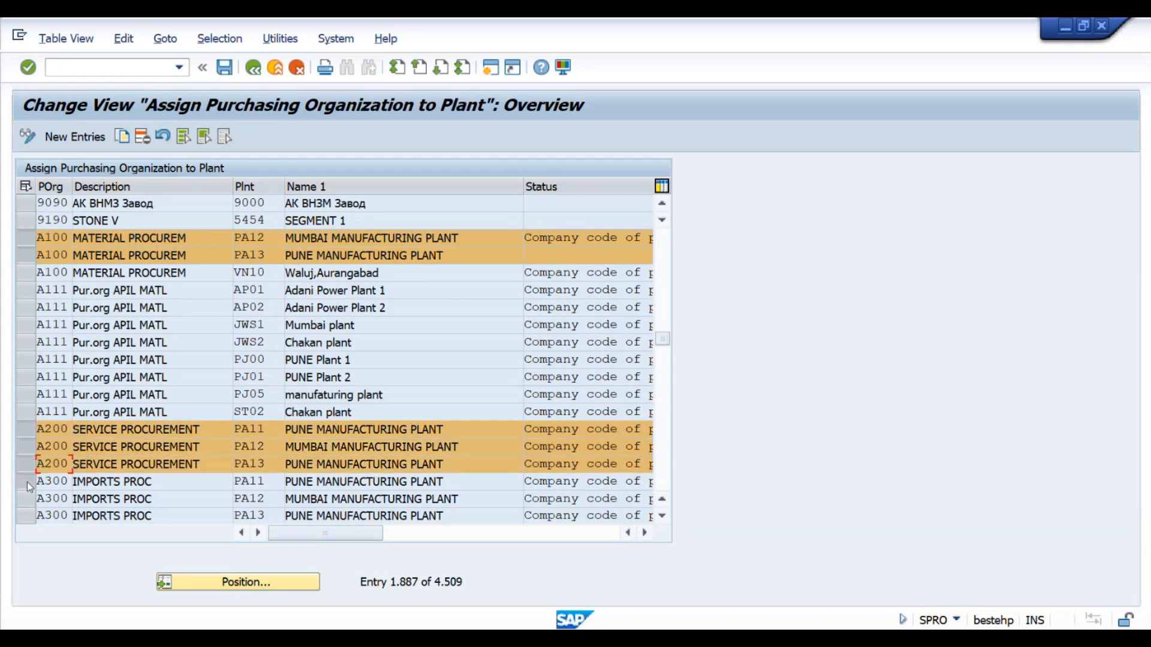
click(27, 481)
click(29, 501)
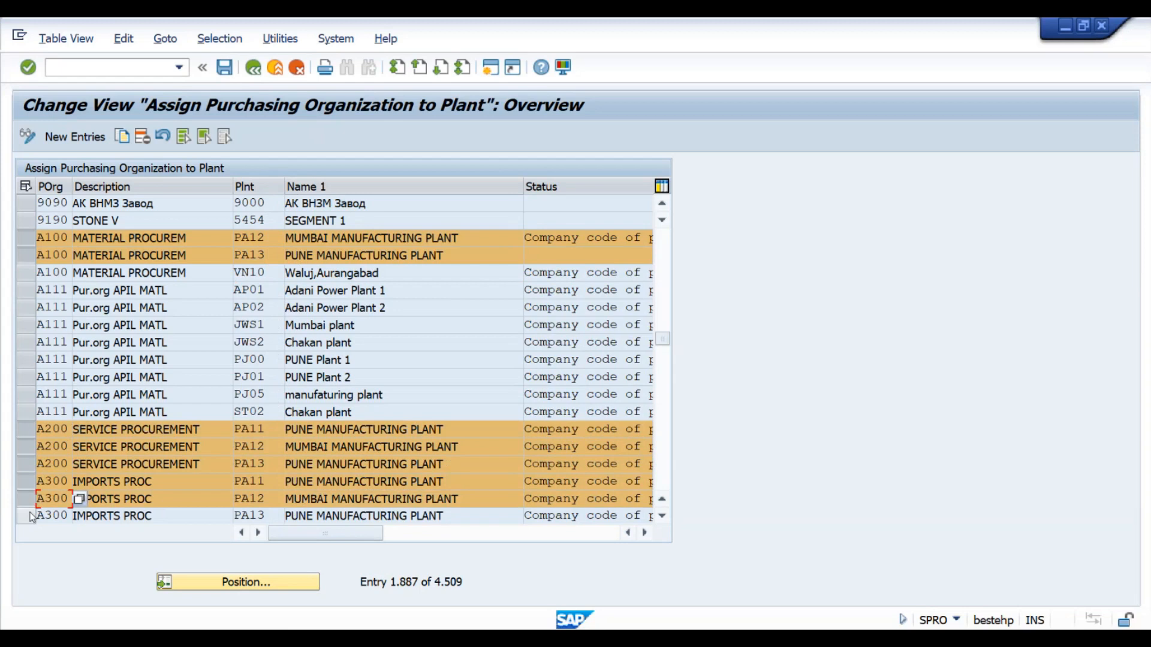
click(27, 516)
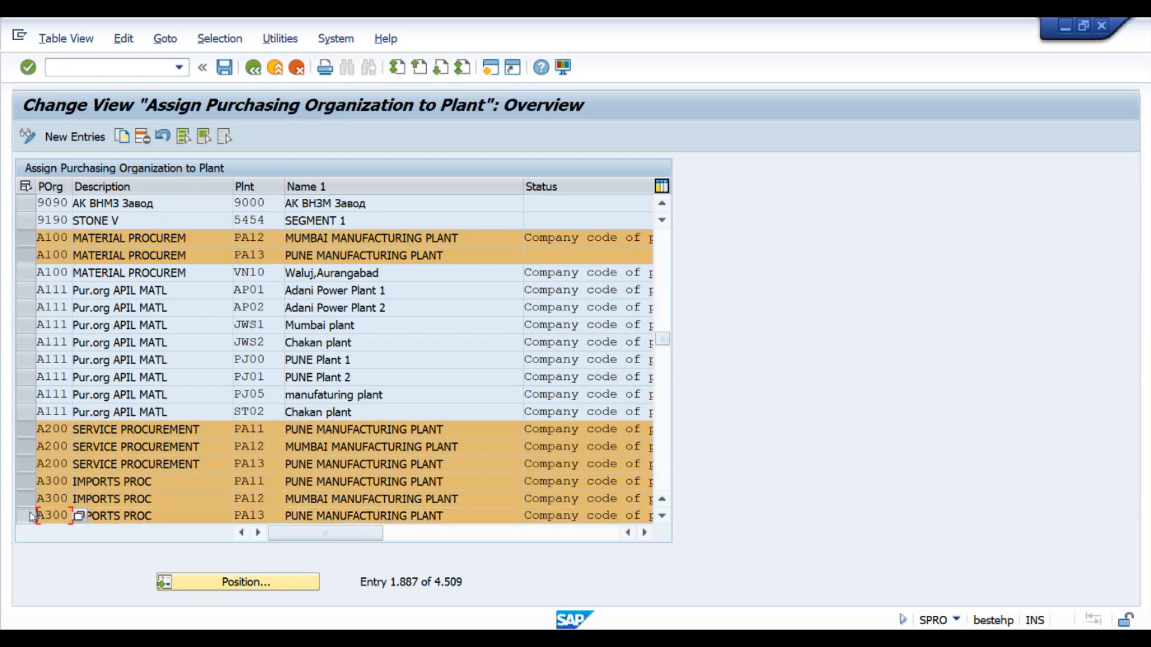
click(661, 517)
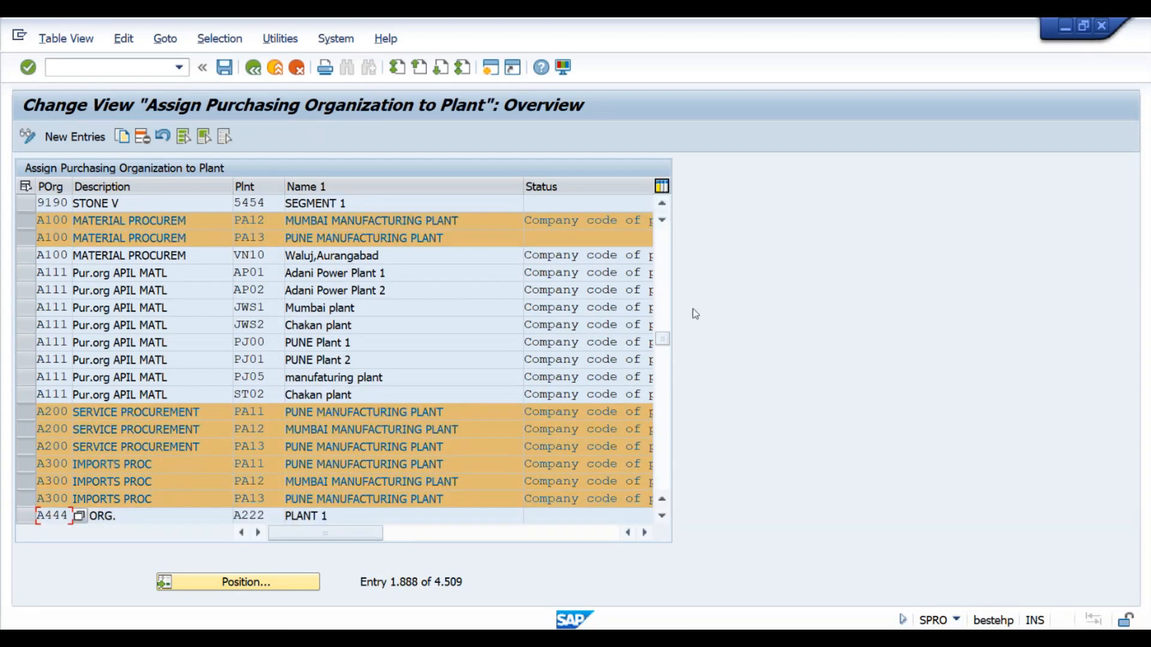
click(660, 206)
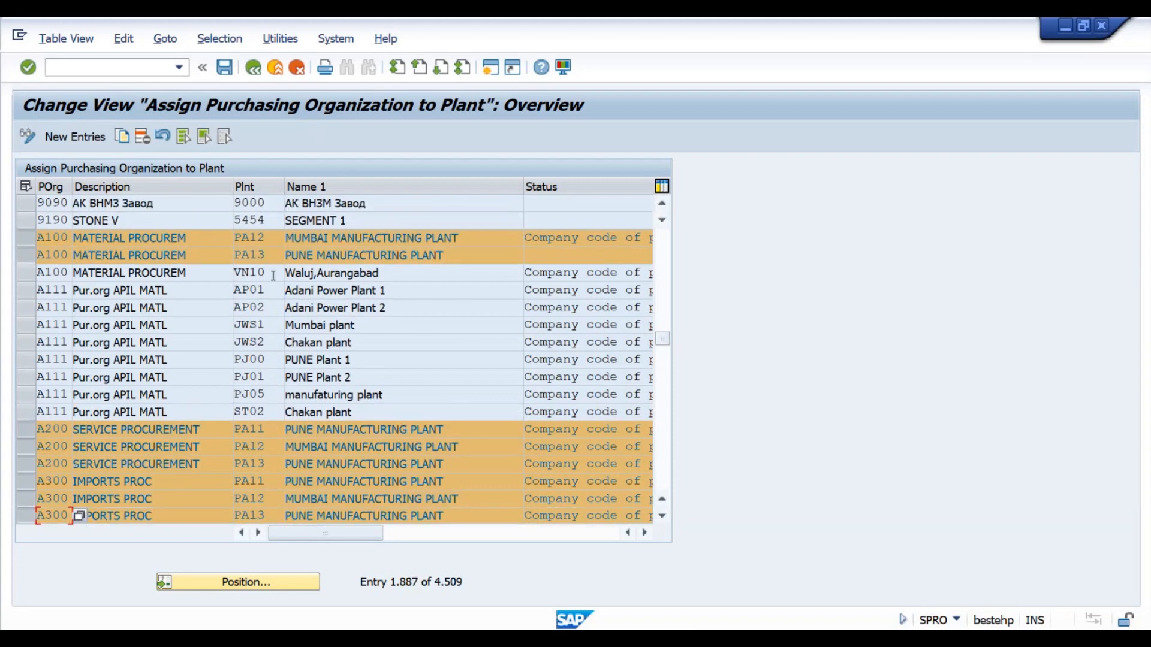
Review the purchasing organization and plant values of the A100 assignments to PA12 and PA13.
click(63, 239)
click(279, 237)
click(275, 260)
click(60, 256)
click(269, 243)
click(271, 253)
Unmark the A100 entries, A200–PA11 and A300–PA12, delete the marked A200–PA12, A200–PA13, A300–PA11 and A300–PA13 assignments, and save.
click(28, 239)
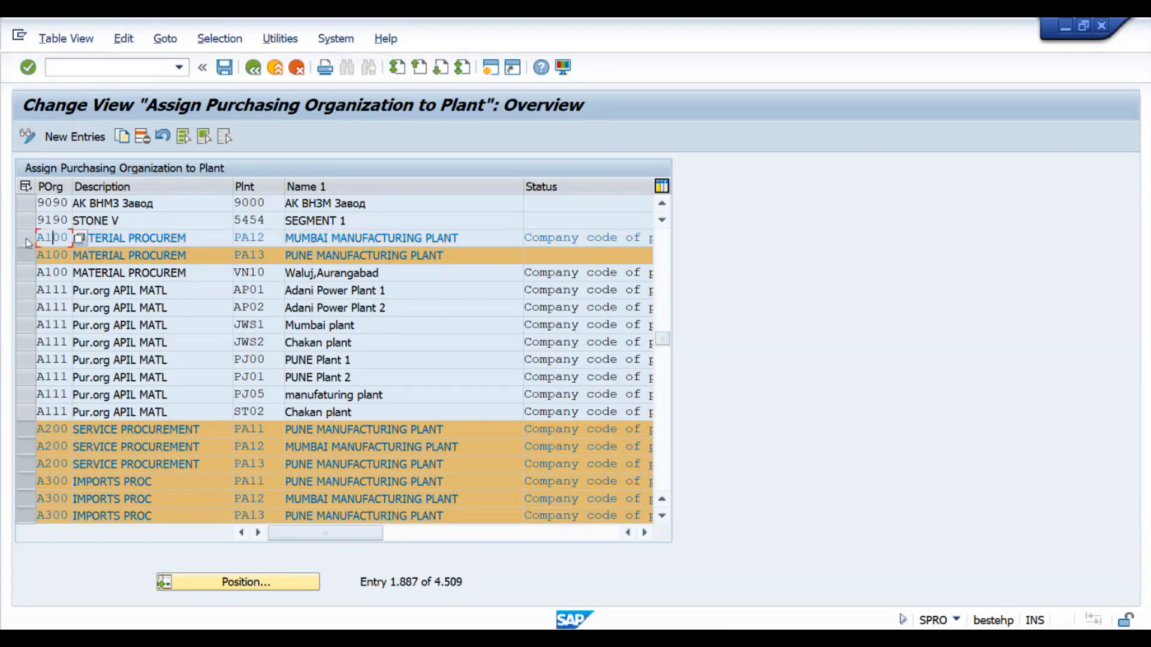
click(27, 257)
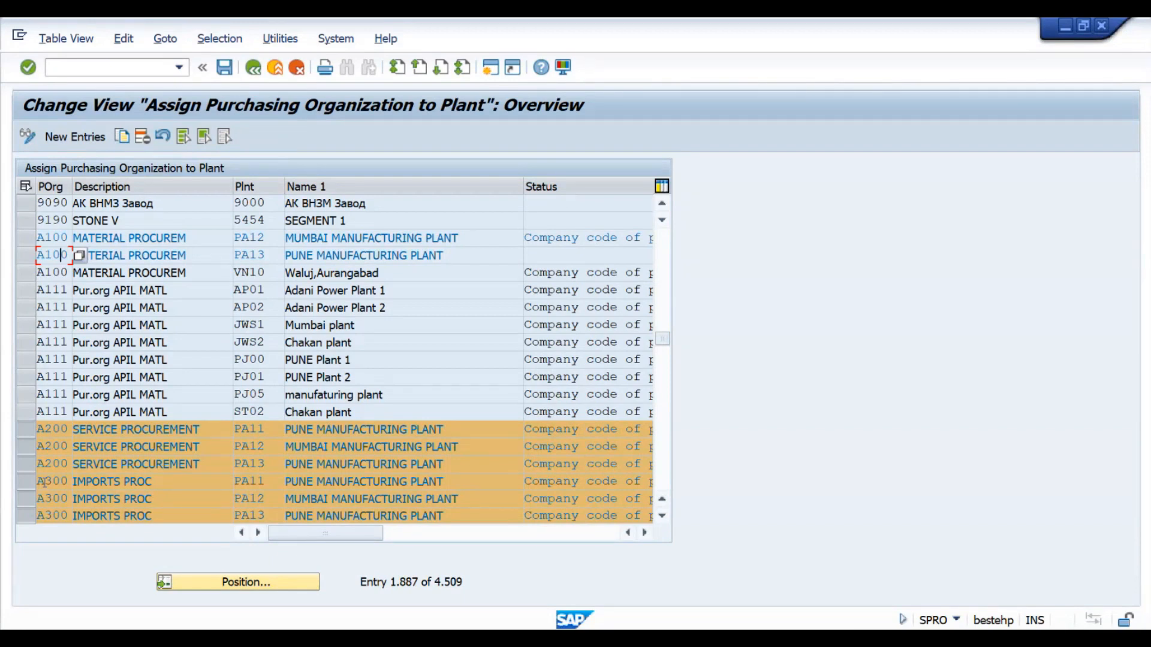
click(27, 449)
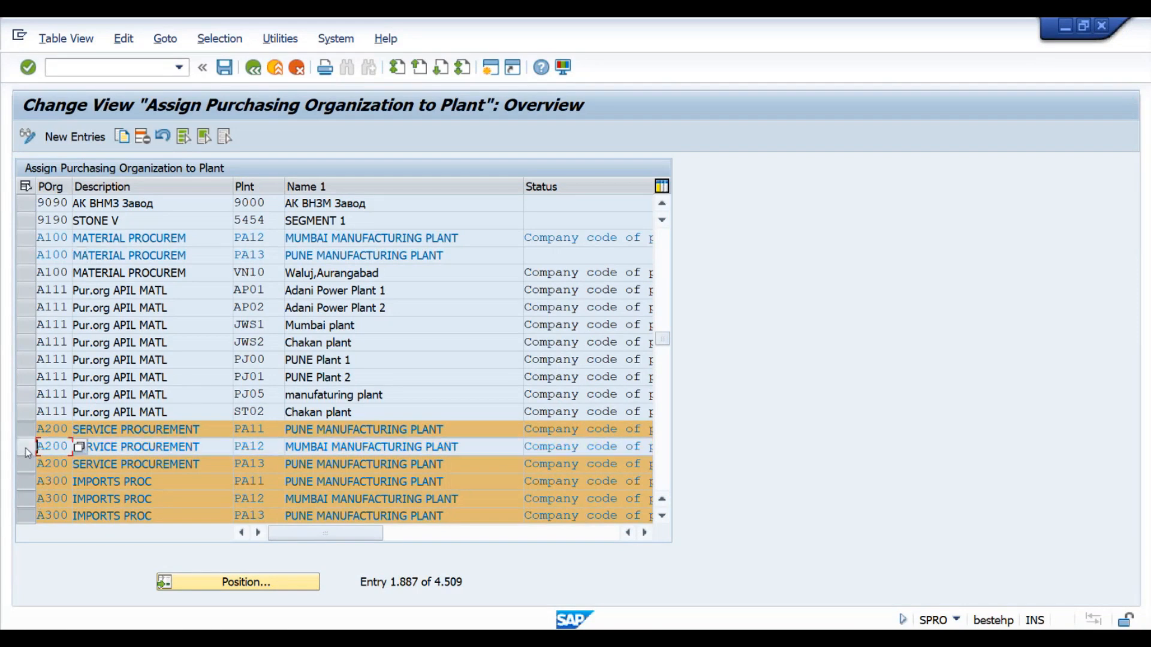
click(26, 463)
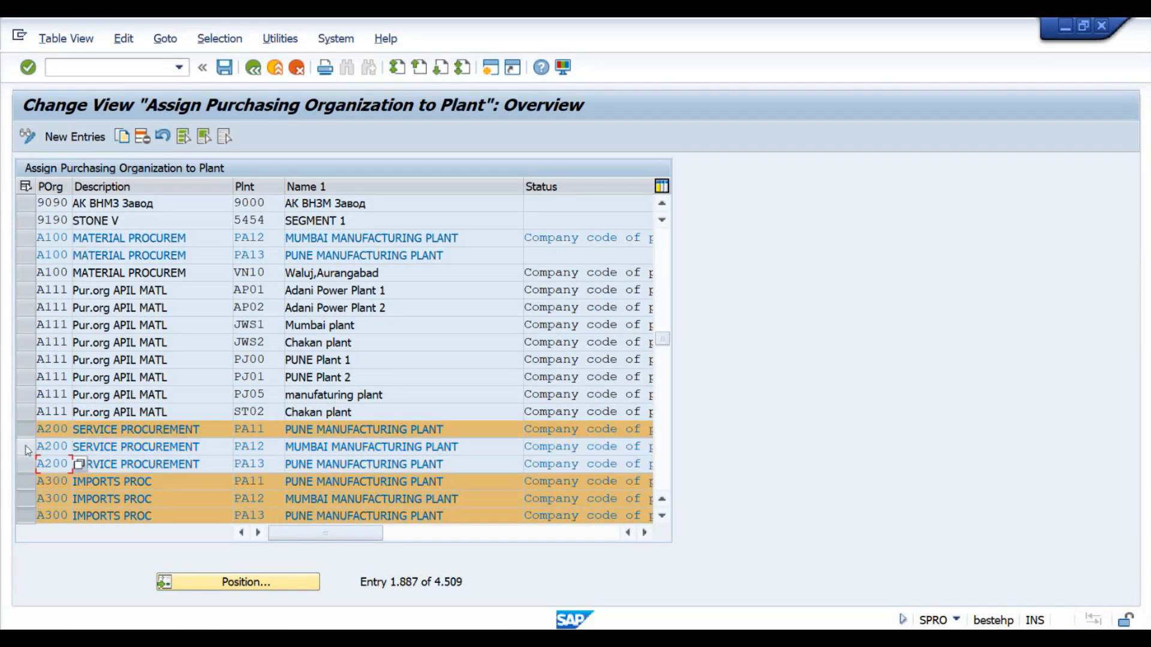
click(26, 447)
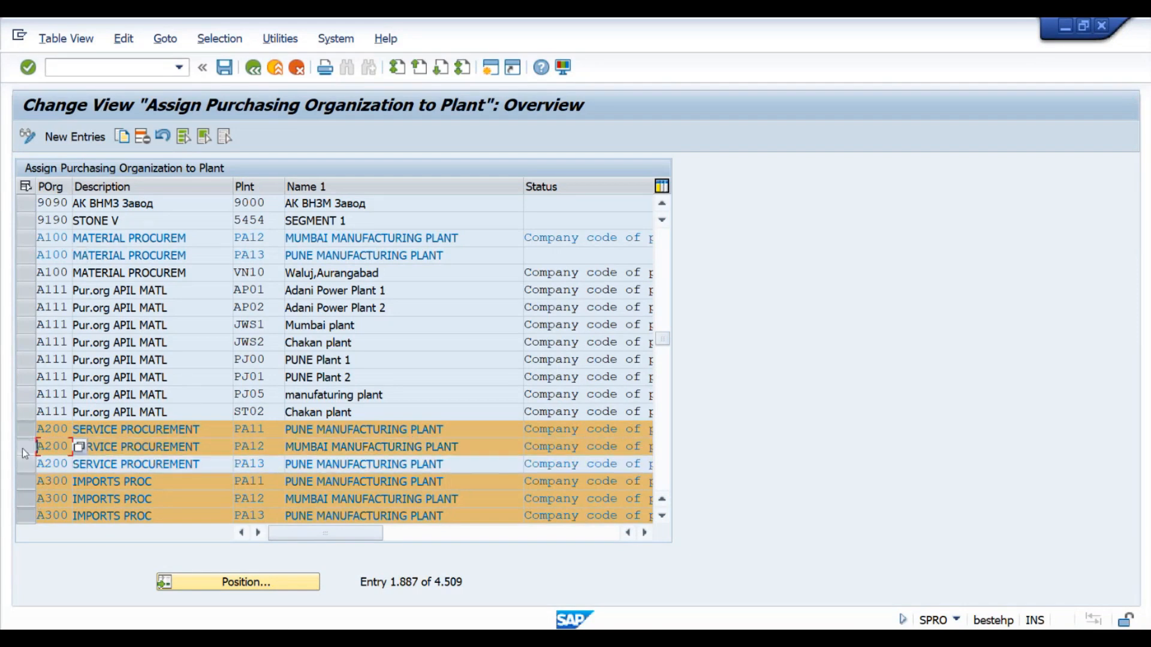
click(26, 464)
click(26, 429)
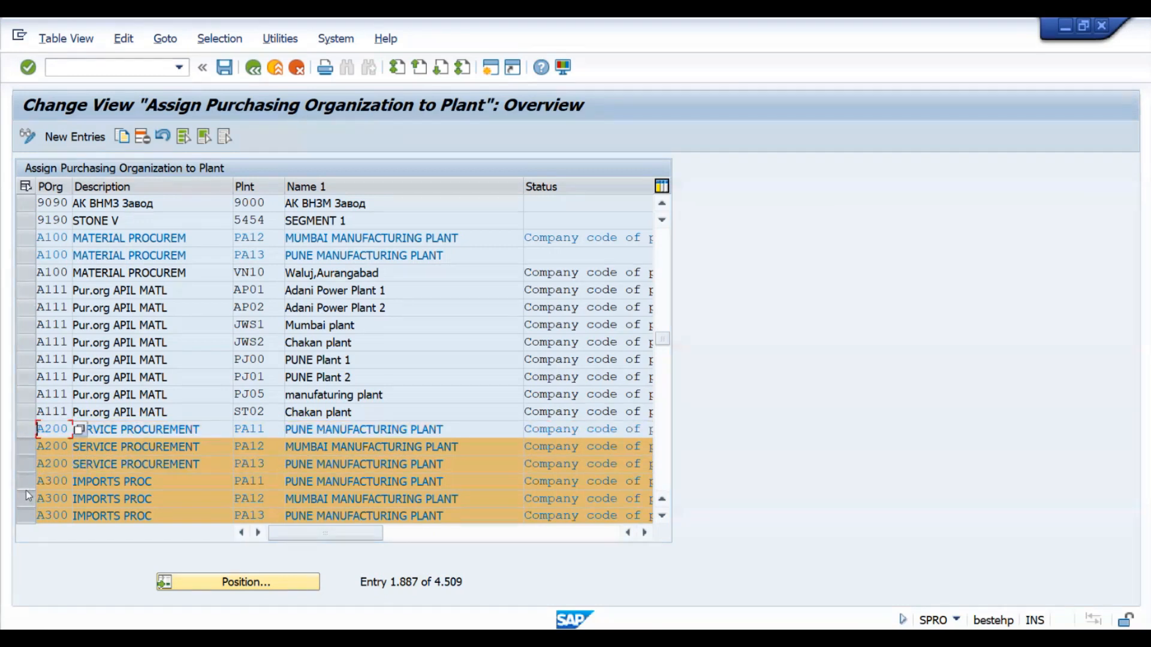
click(26, 499)
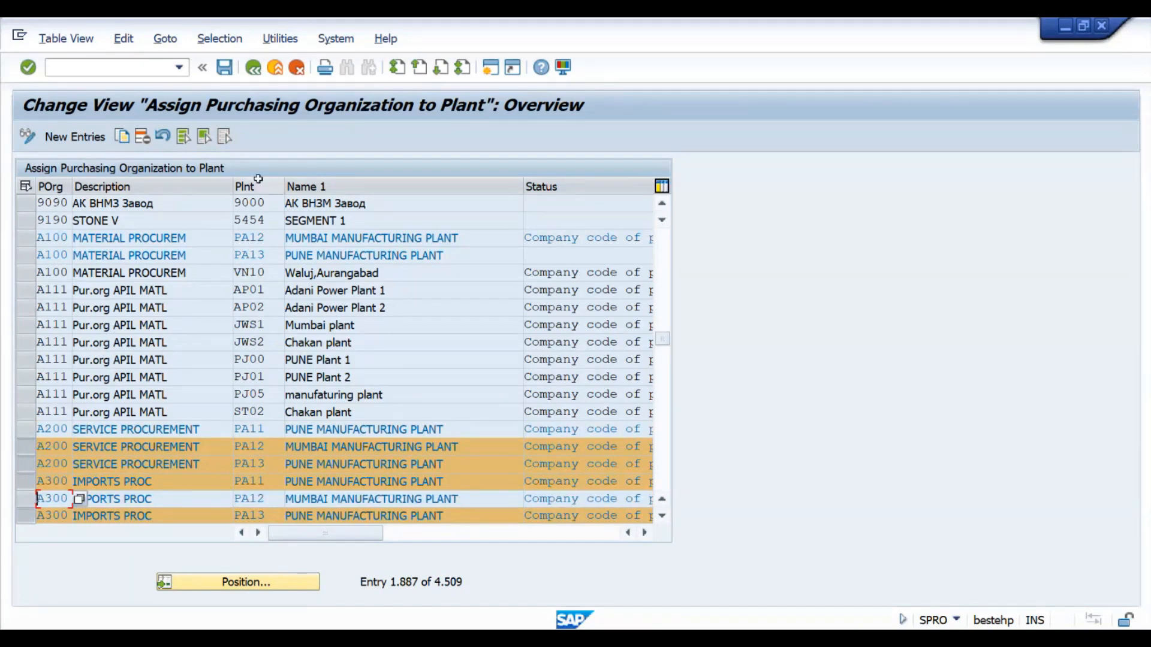
click(144, 137)
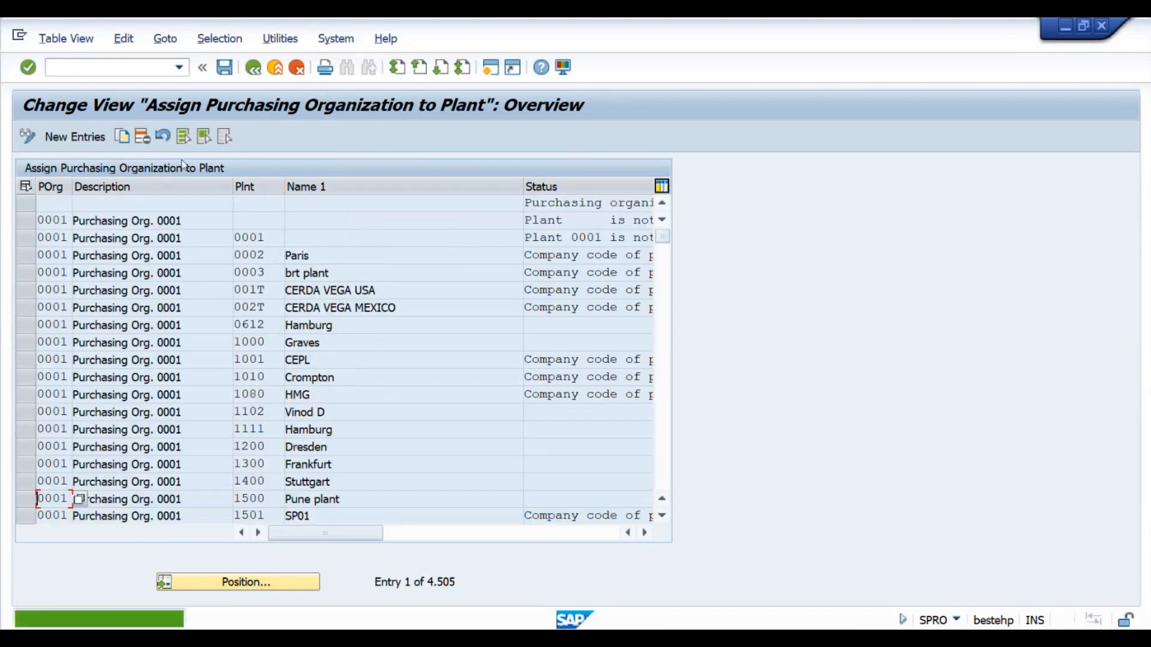
click(224, 67)
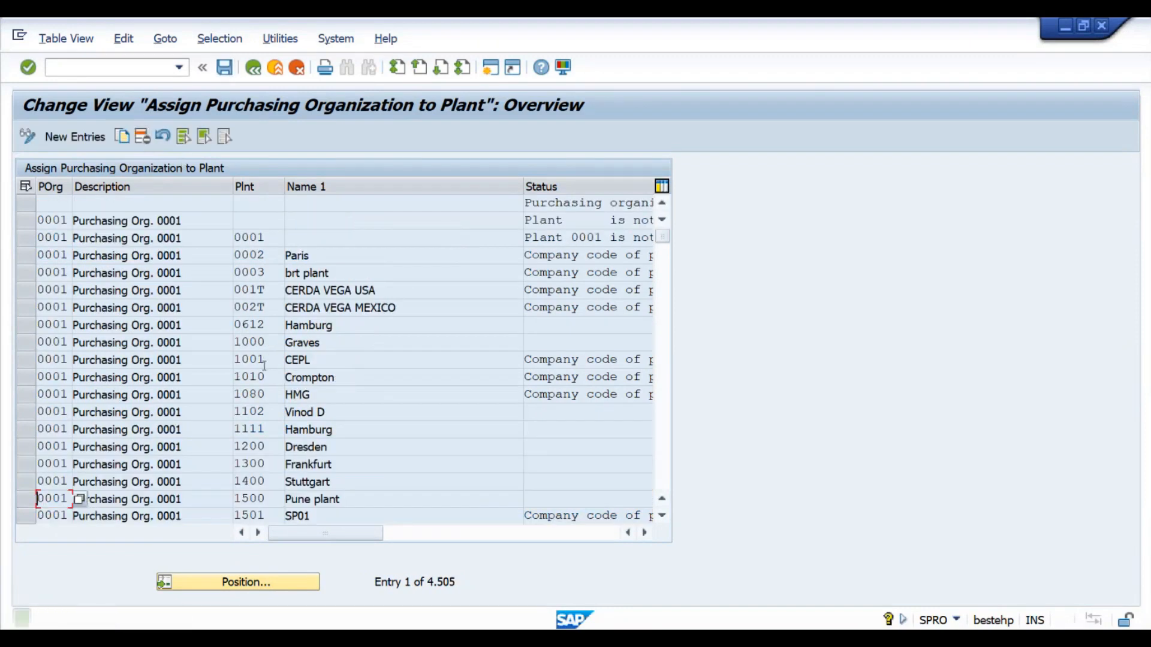
Position the assignment list at purchasing organization A100 and plant PA11.
click(239, 580)
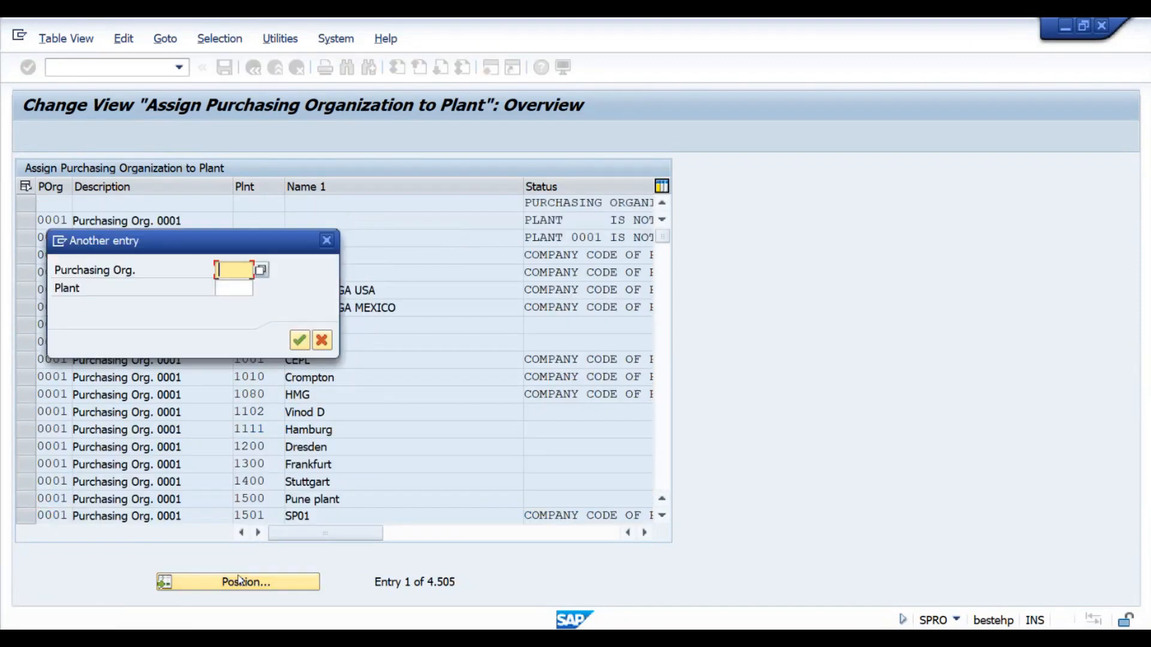
key(Tab)
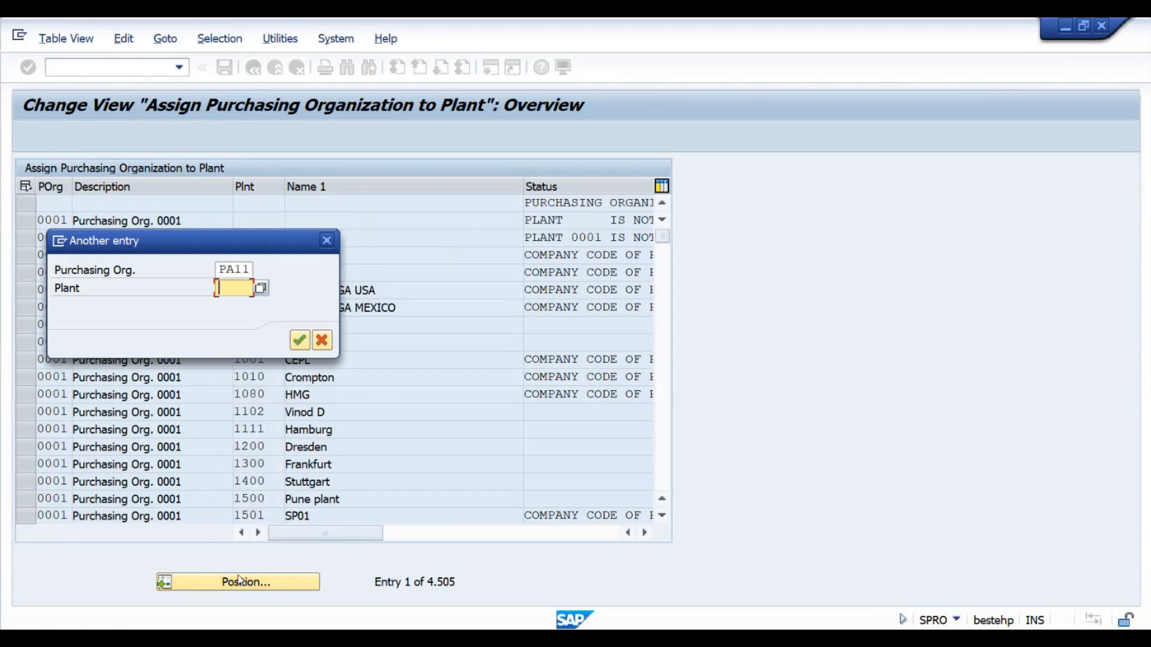
key(shift+Tab)
key(BackSpace)
key(Down)
key(Down)
key(Tab)
key(Down)
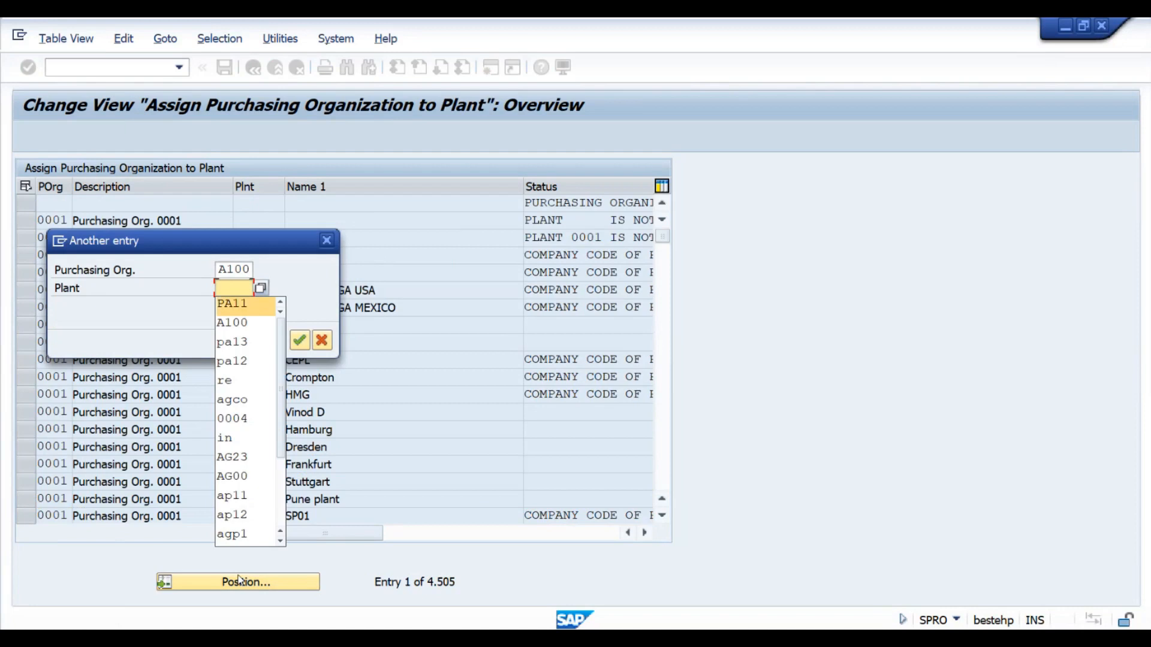
key(Return)
key(Return)
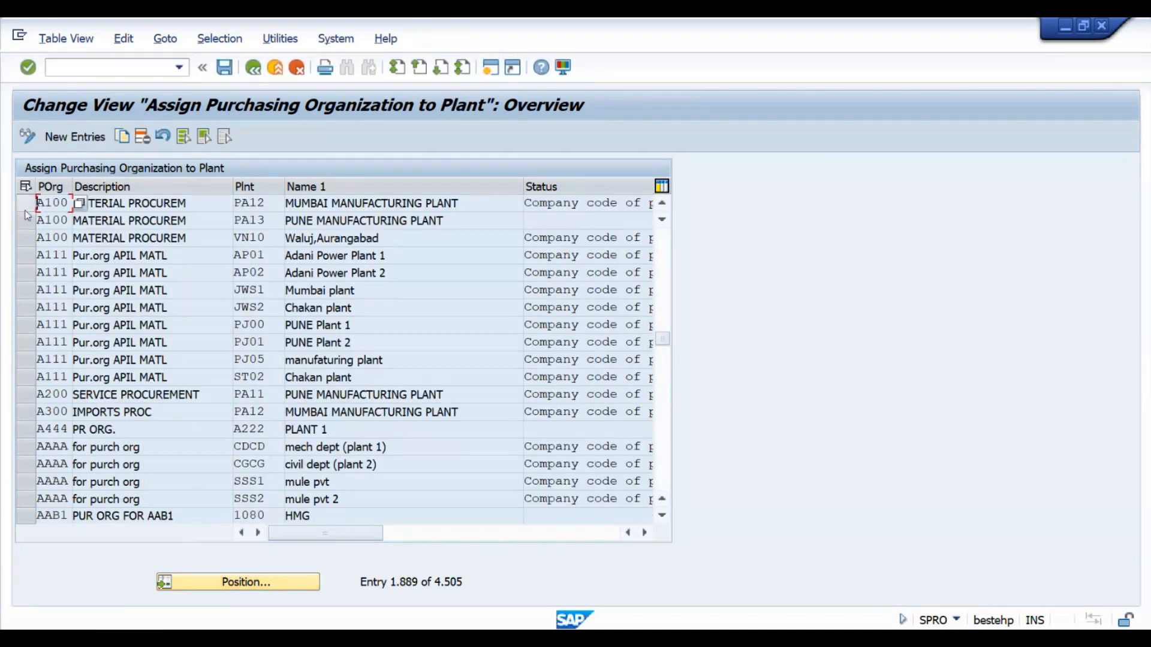
Check which plants are assigned to material purchasing organization A100.
key(Tab)
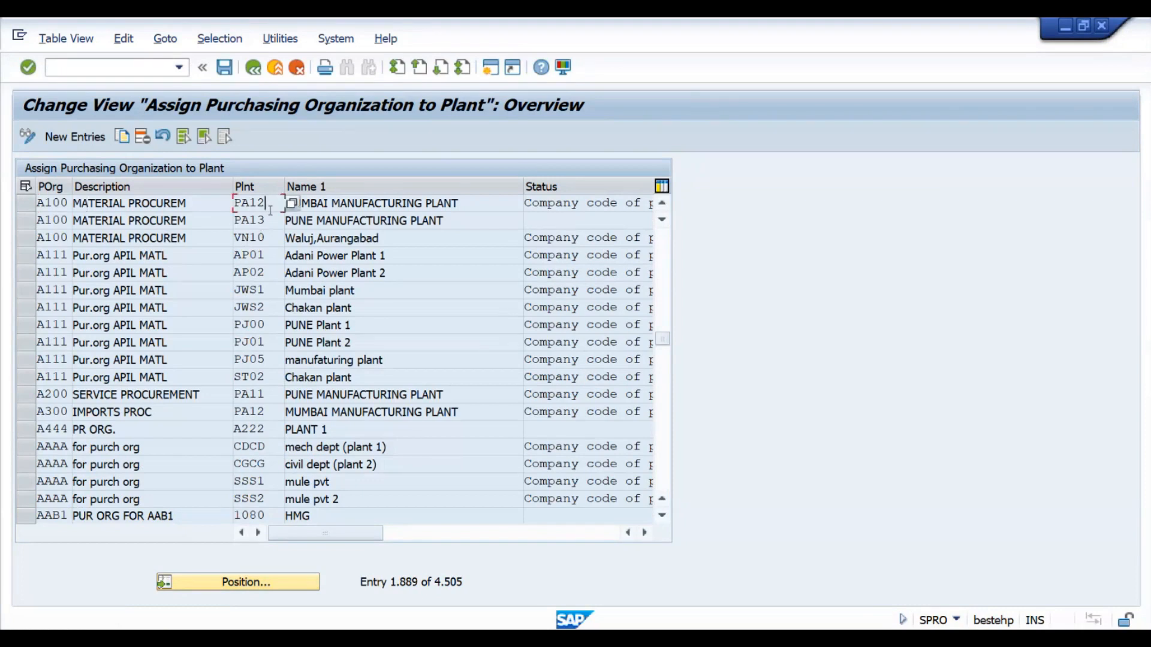
click(272, 222)
click(269, 239)
click(268, 203)
click(271, 221)
click(58, 202)
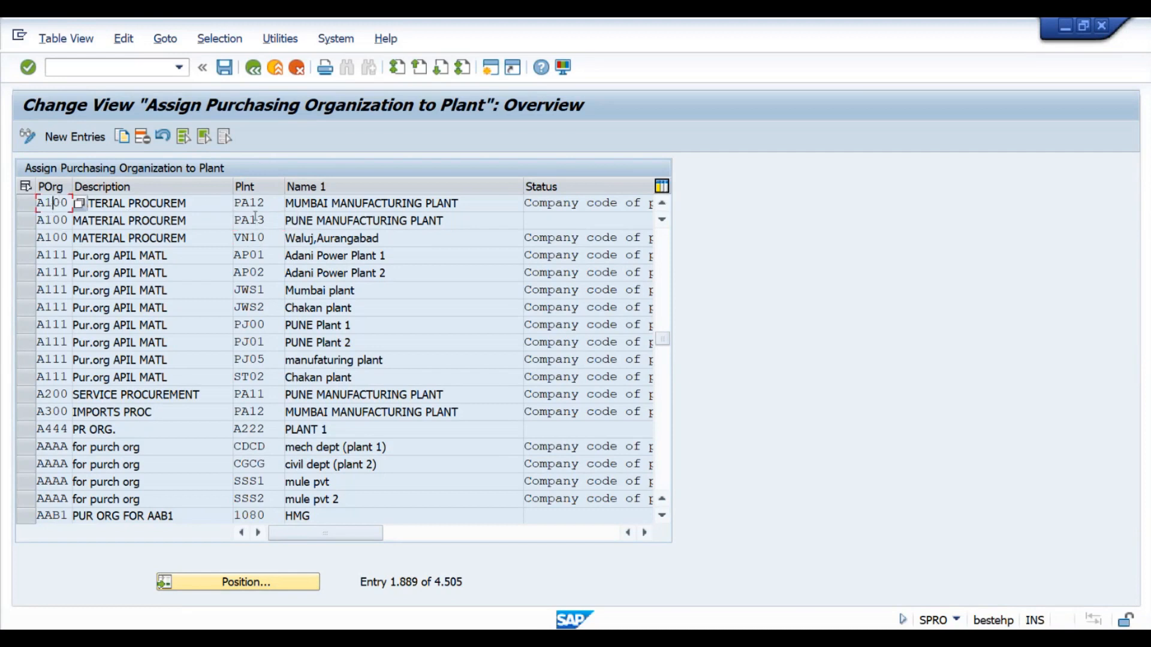
Compare the plant assignments of service purchasing organization A200 and imports purchasing organization A300.
click(28, 401)
click(270, 396)
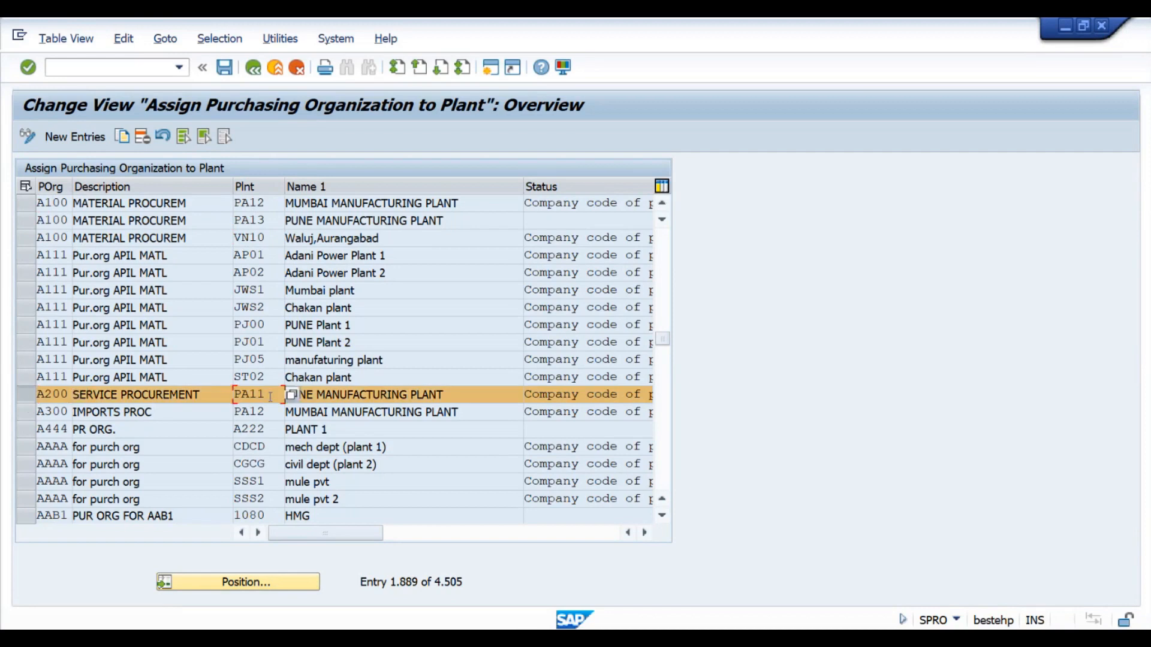
click(62, 416)
click(270, 413)
click(62, 395)
click(252, 414)
click(44, 412)
click(52, 395)
click(46, 411)
click(26, 398)
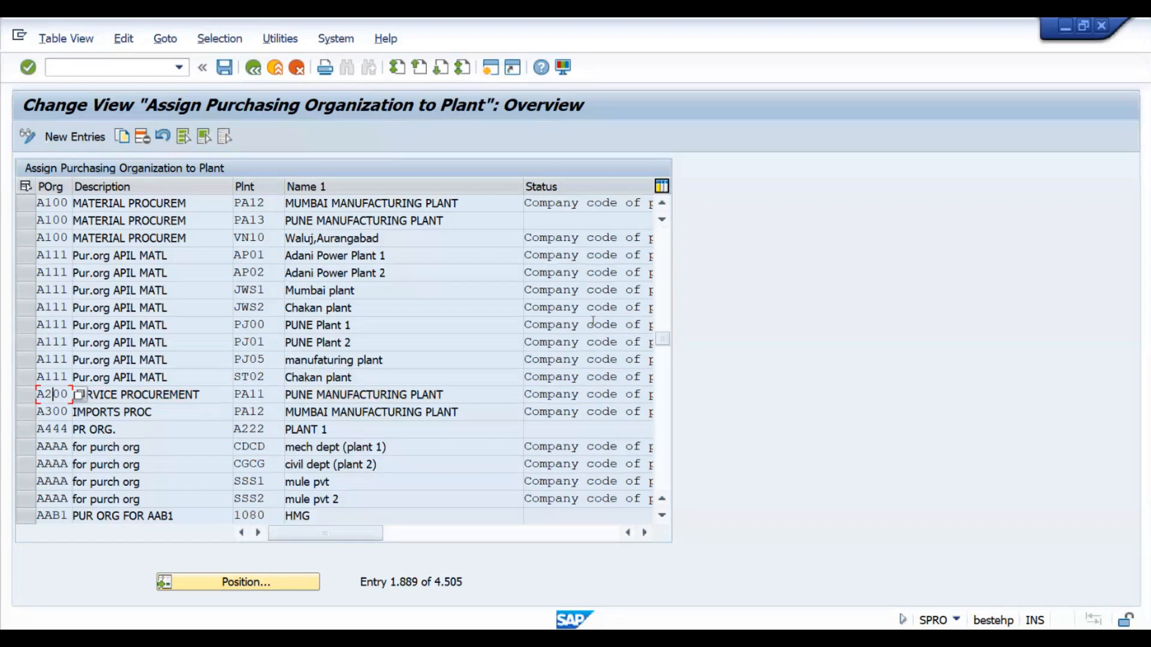
Examine the assignment of purchasing organization A100 to plant VN10 in Waluj, Aurangabad.
click(662, 205)
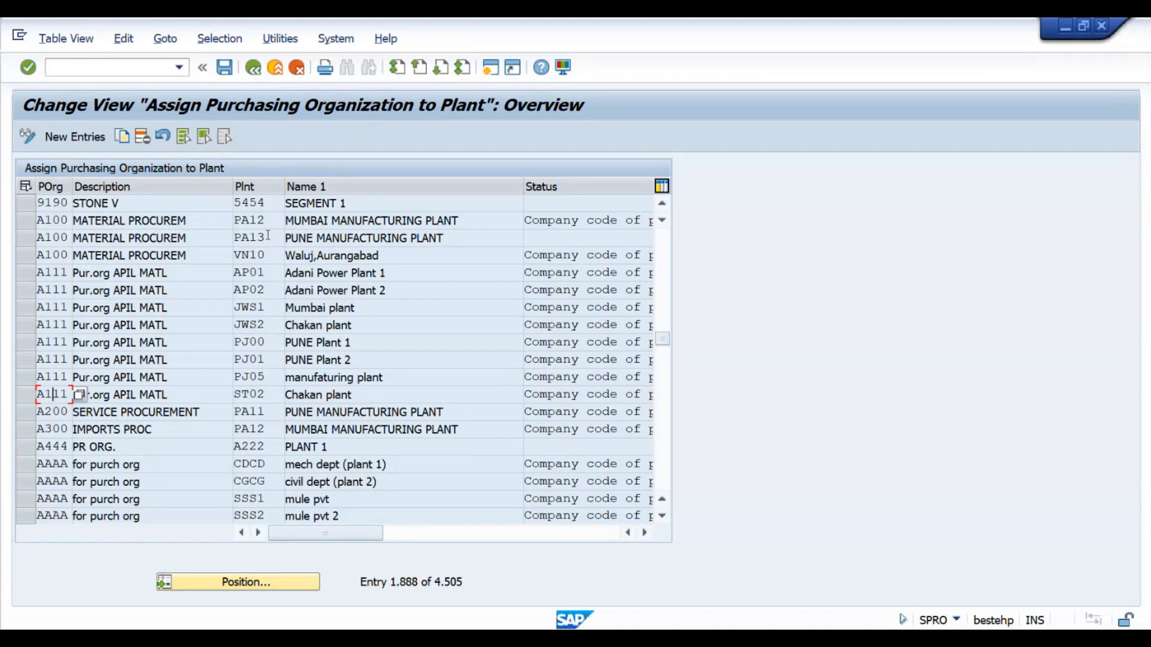
click(67, 257)
drag(68, 256, 37, 259)
click(37, 259)
click(275, 256)
drag(275, 257, 234, 258)
click(232, 265)
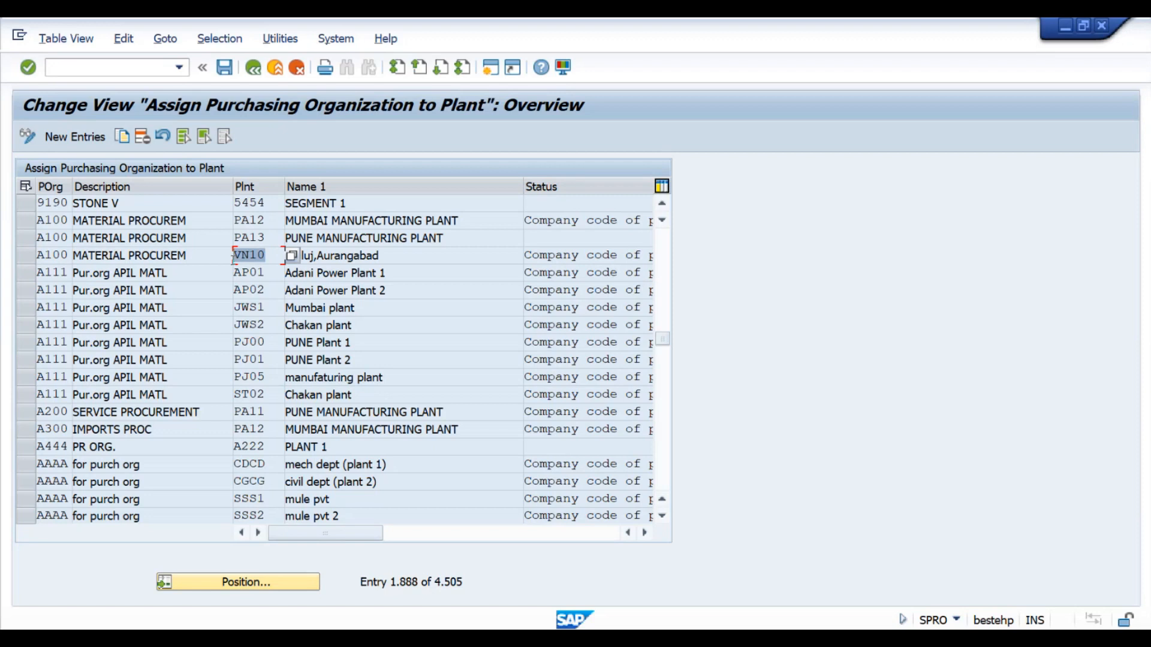
click(233, 257)
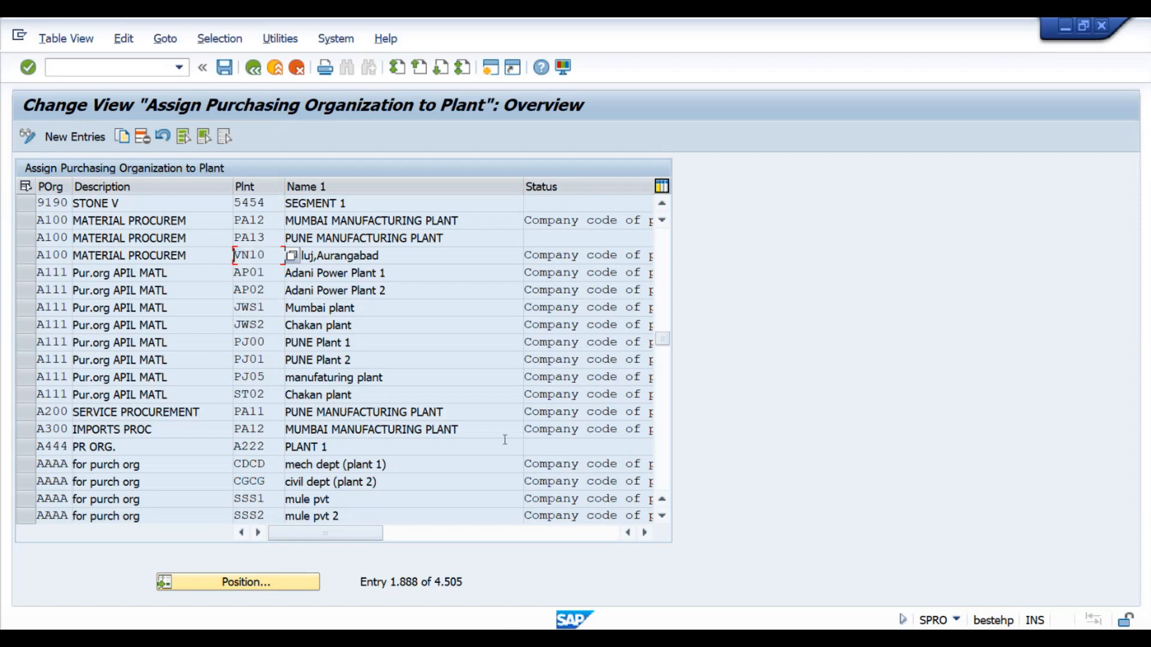
Read the status texts of the assignments, including A100–VN10, and return to the plant value of that entry.
click(644, 533)
click(645, 533)
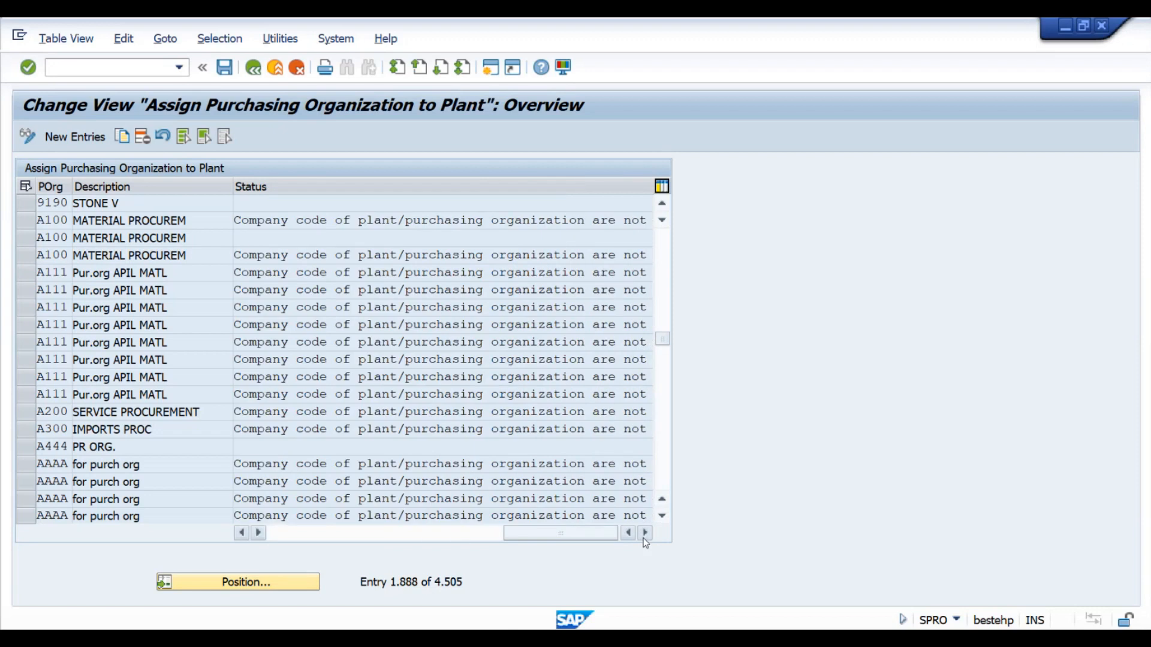
click(644, 537)
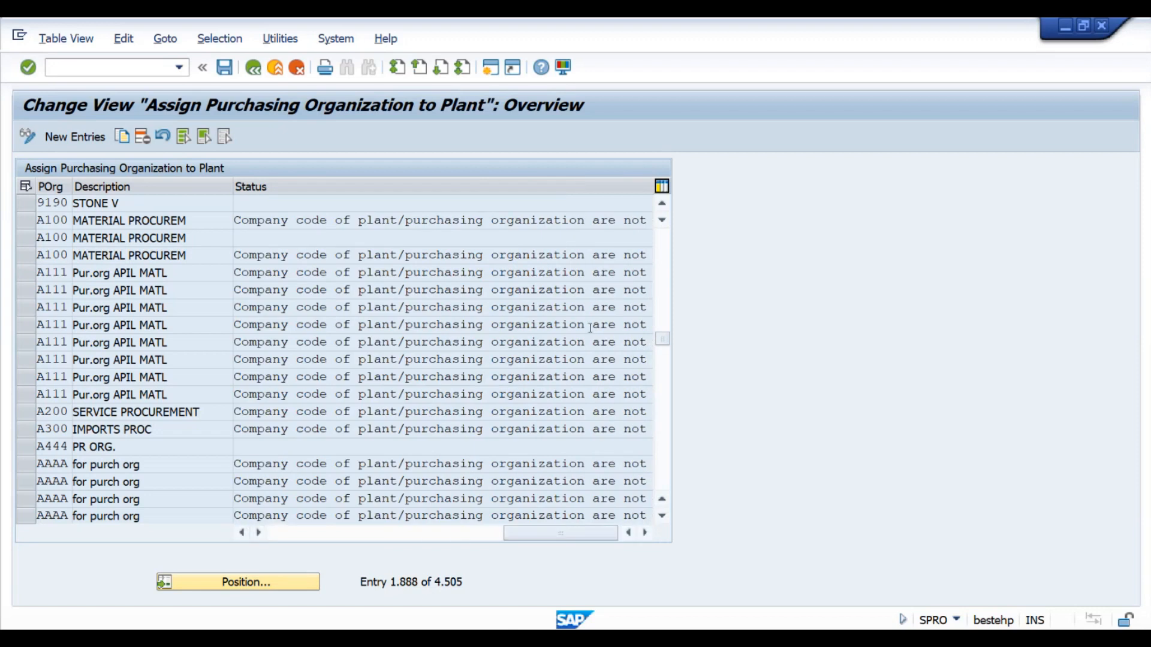
click(552, 256)
click(277, 536)
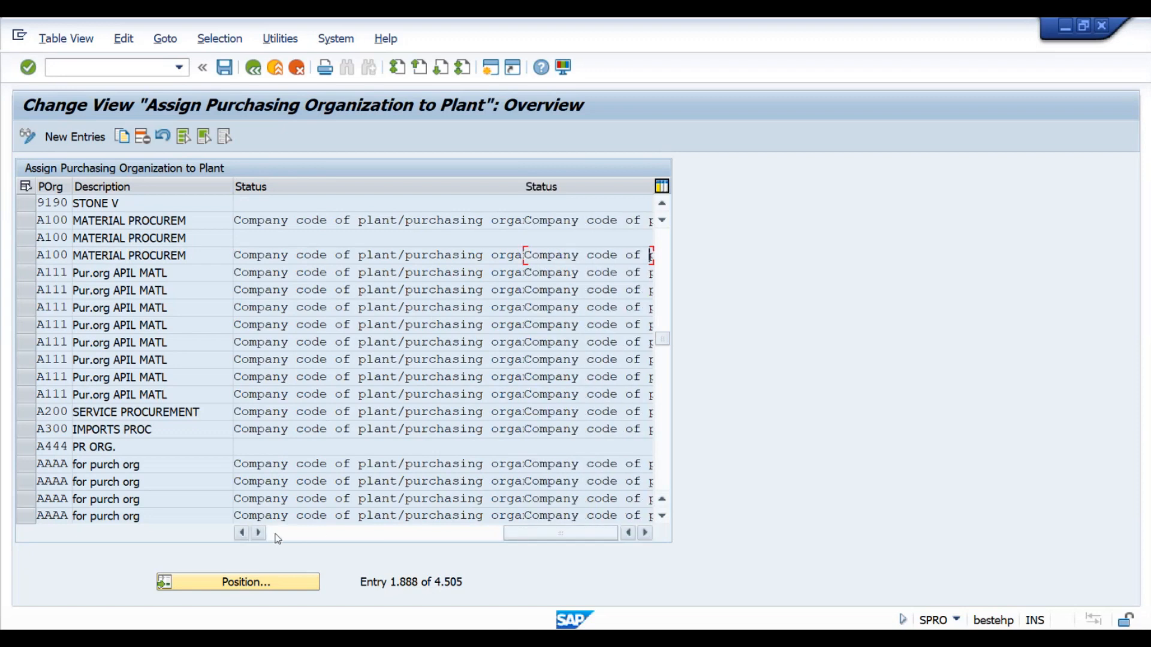
click(255, 255)
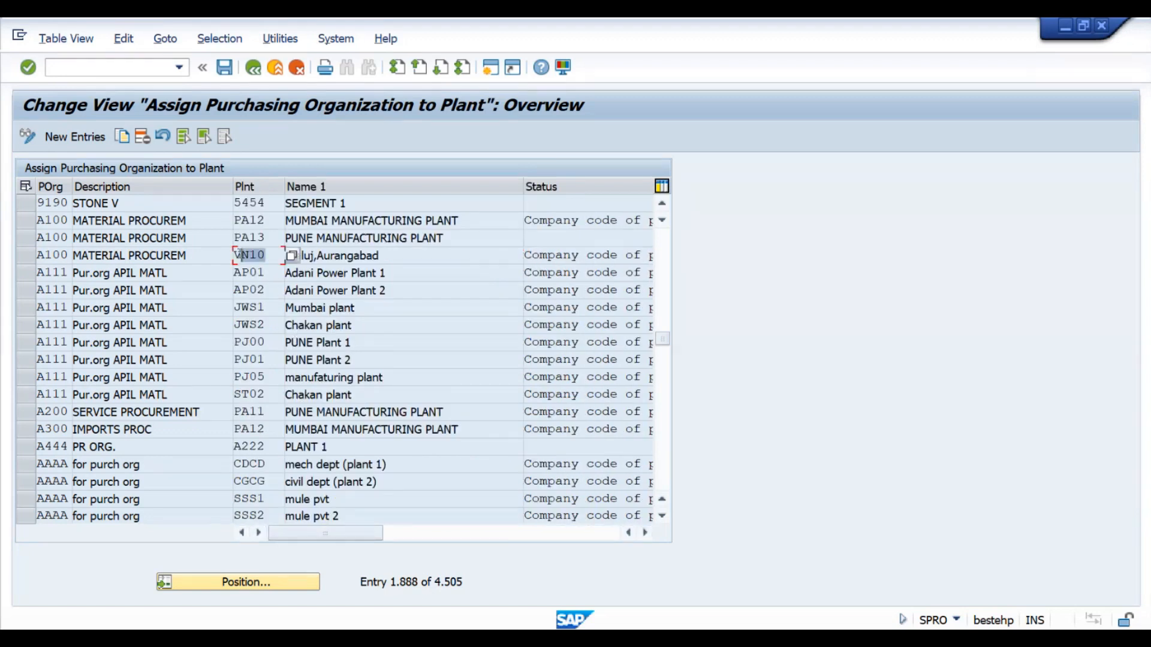
Open a new session, run transaction SE16N, and load the plants table T001W.
click(492, 68)
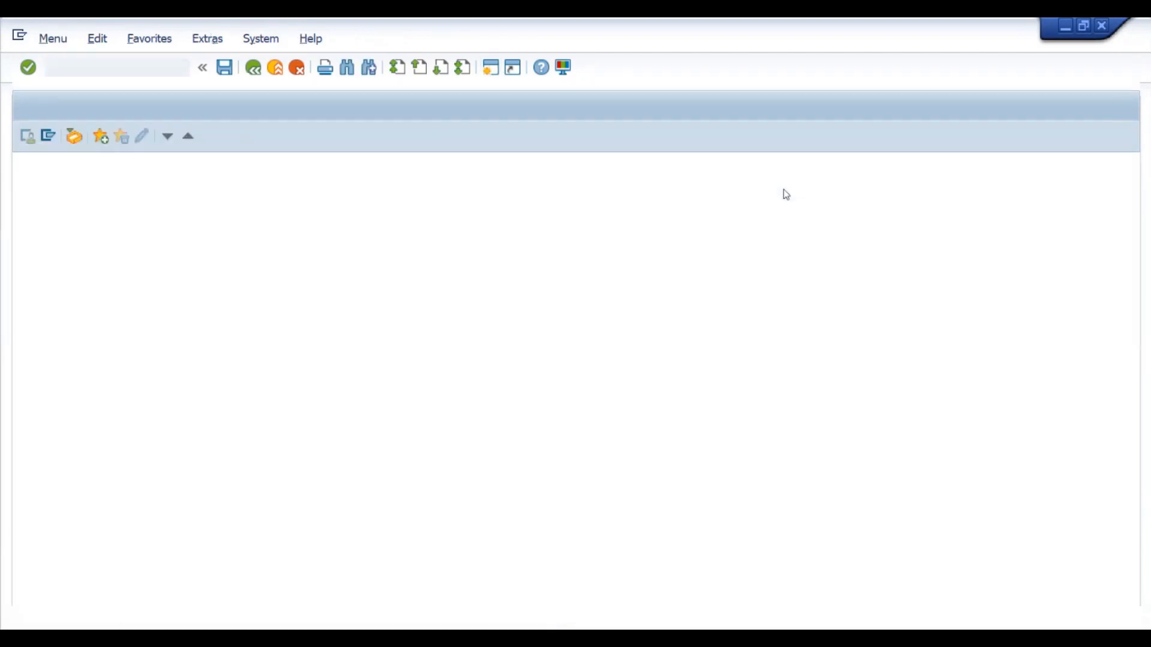
text(se16n)
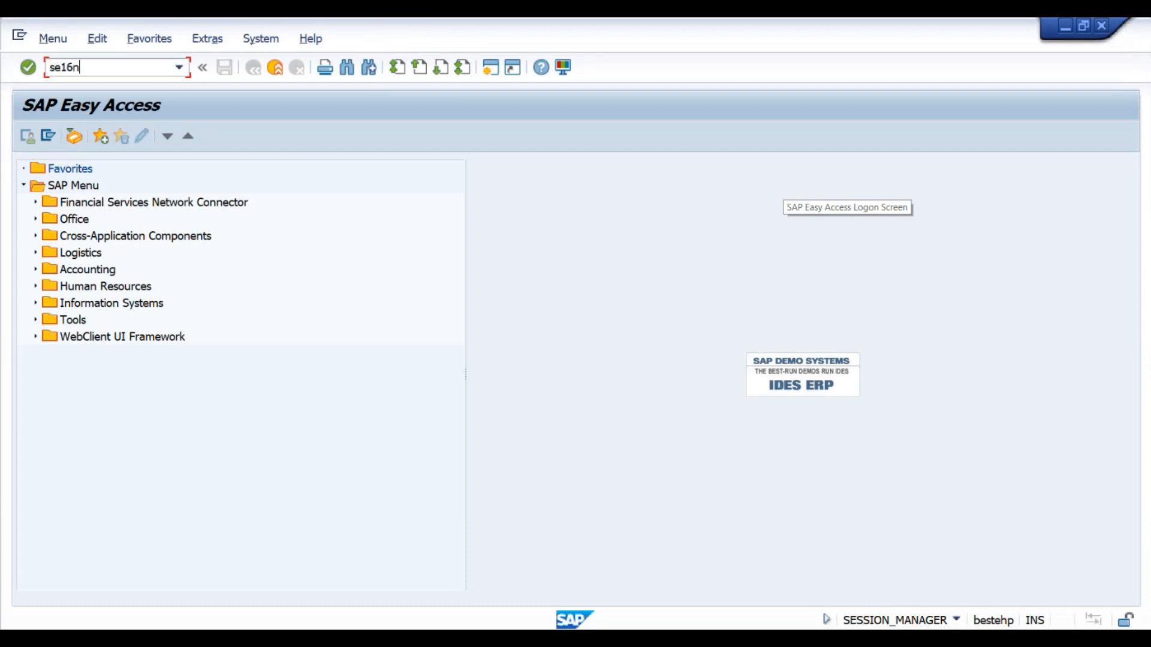
key(Return)
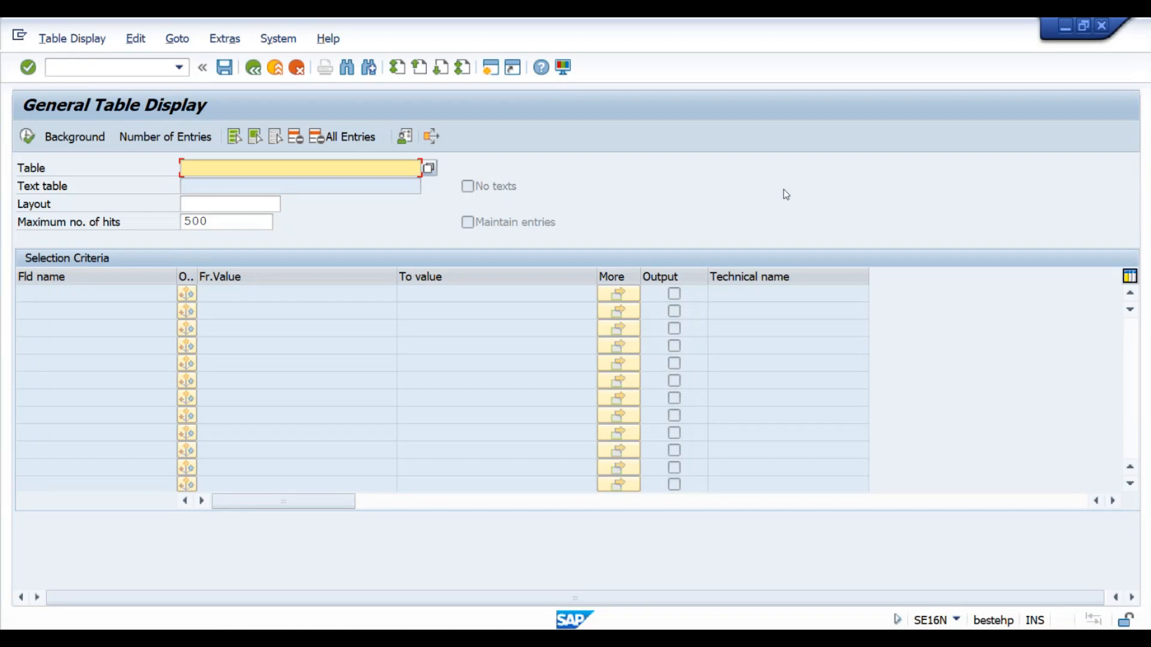
key(BackSpace)
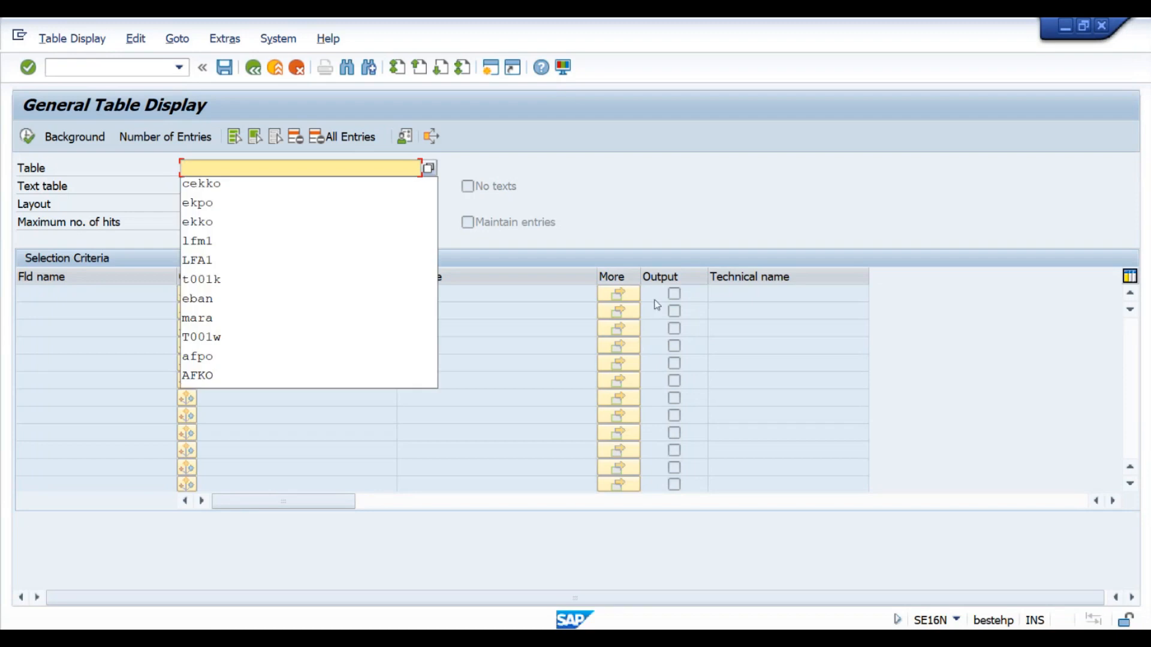
click(225, 343)
key(Return)
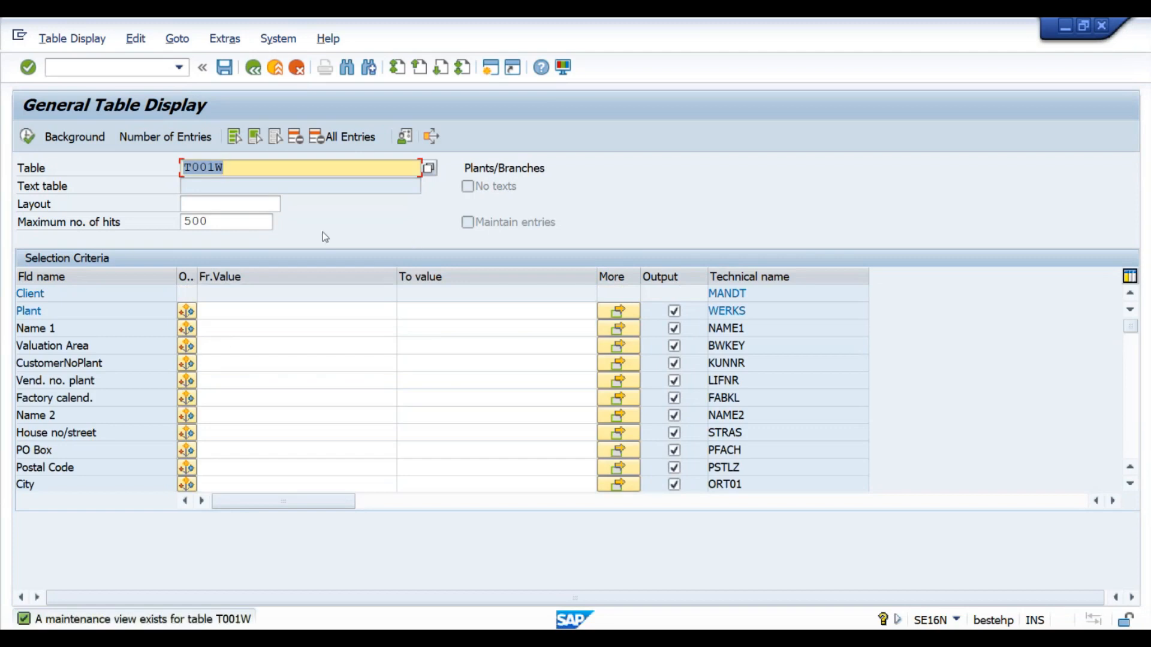
Display the T001W entry for plant VN10 and return to the table selection.
click(221, 310)
text(VN10)
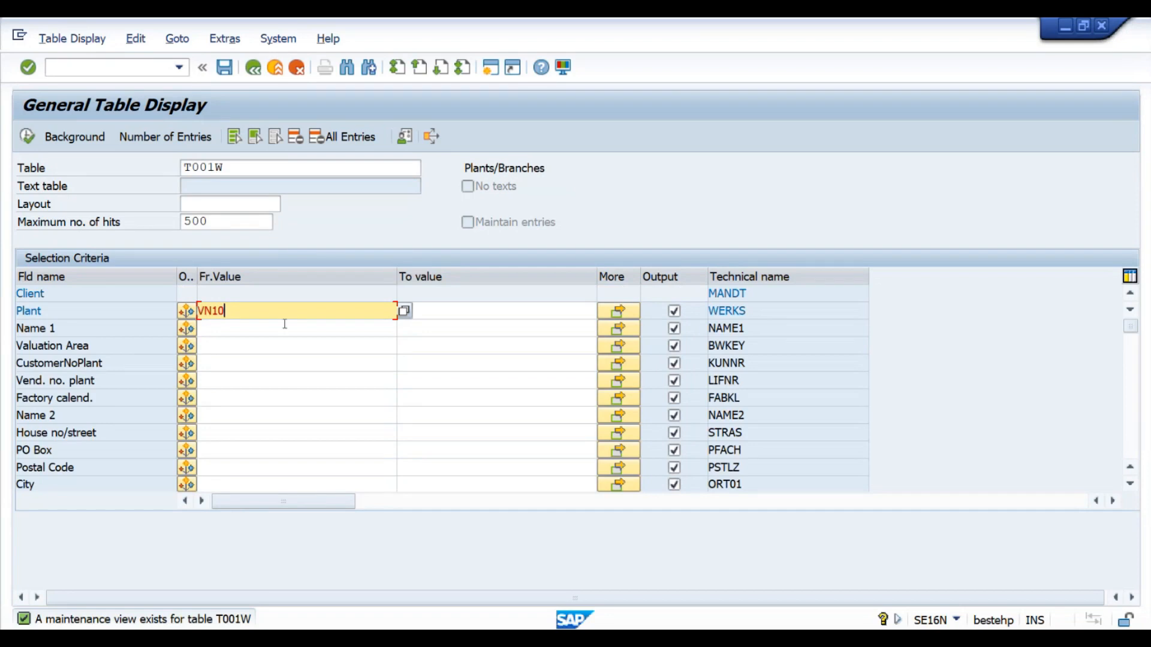
click(30, 137)
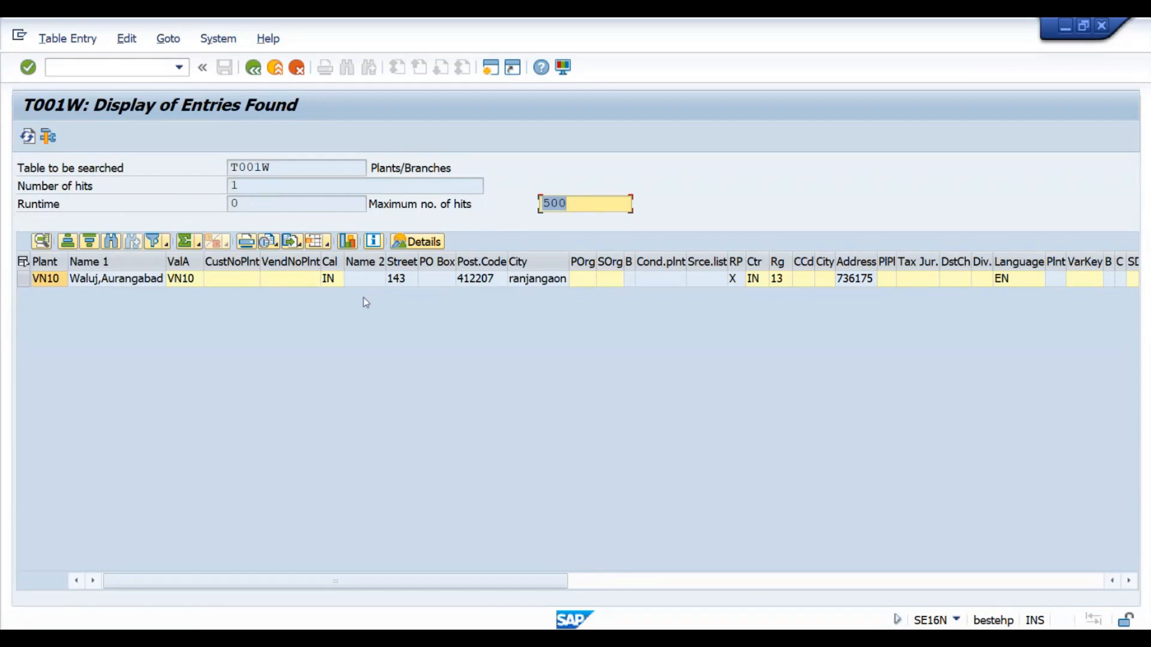
click(254, 75)
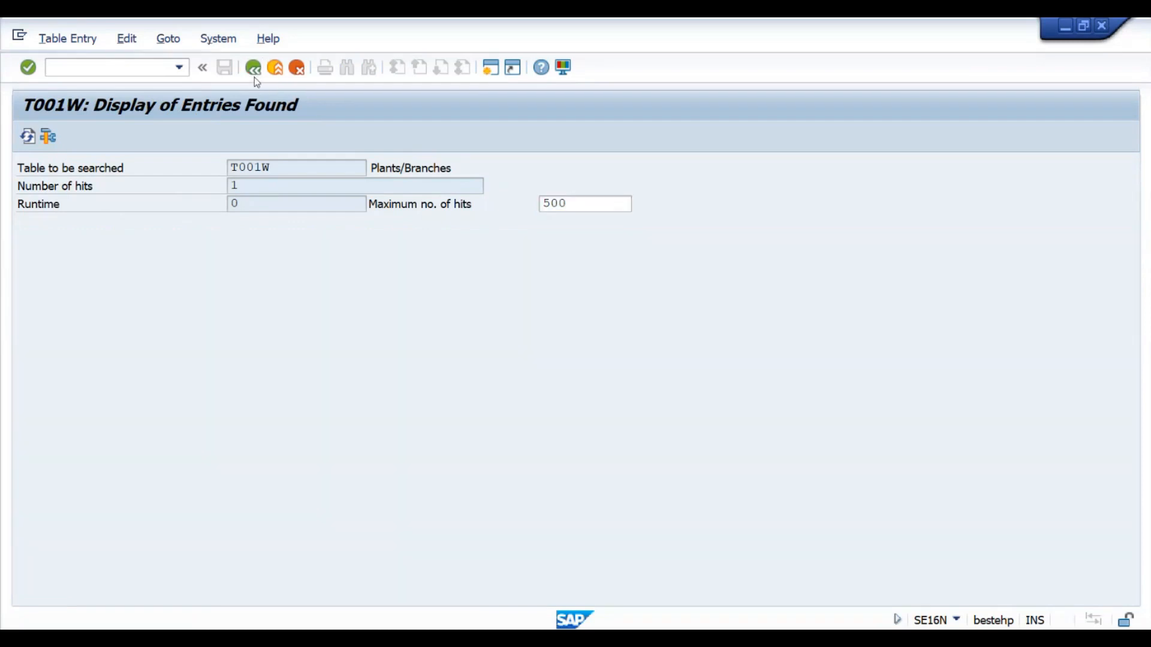
Change the table to T001 and list the company codes without restricting the selection.
key(BackSpace)
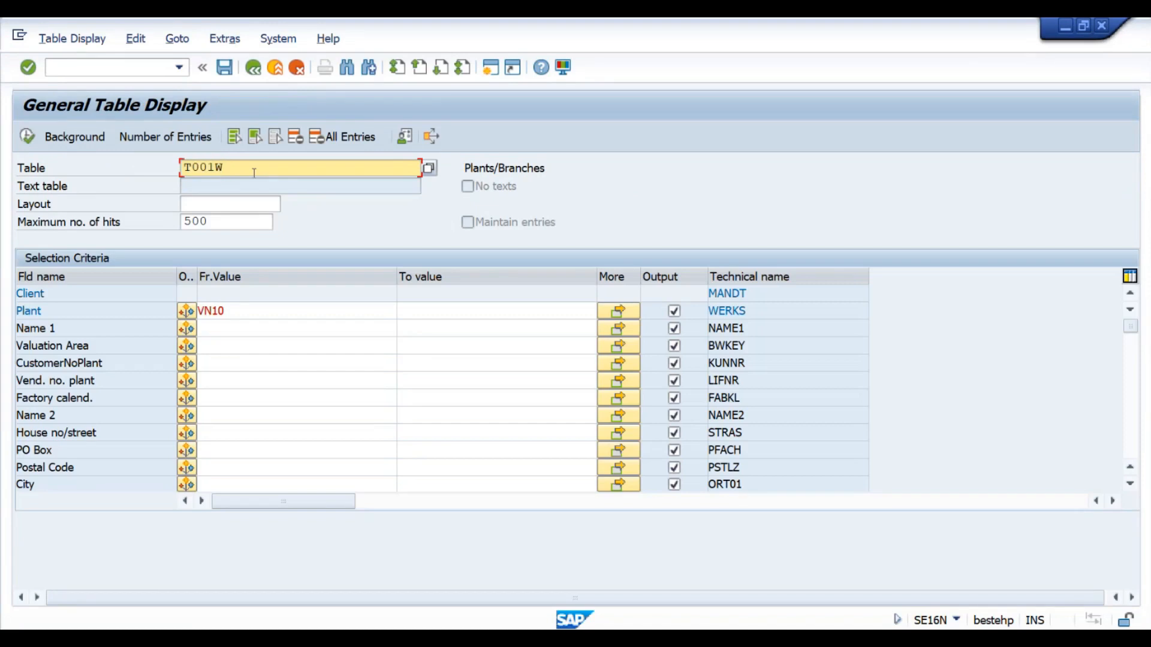
key(Return)
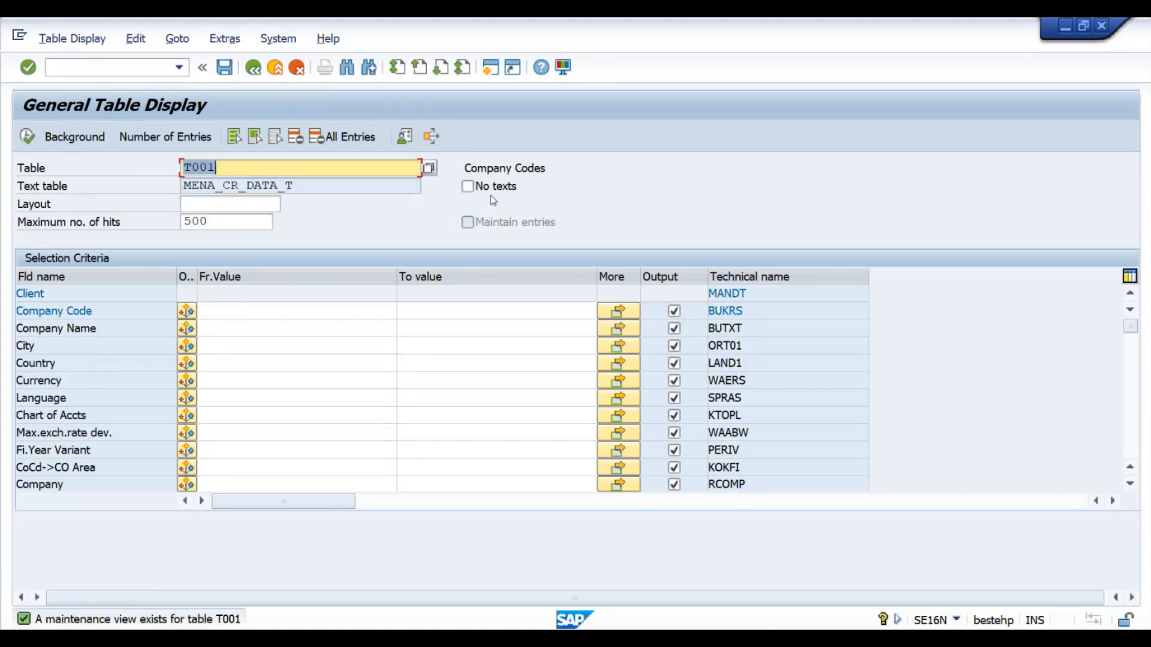
click(525, 170)
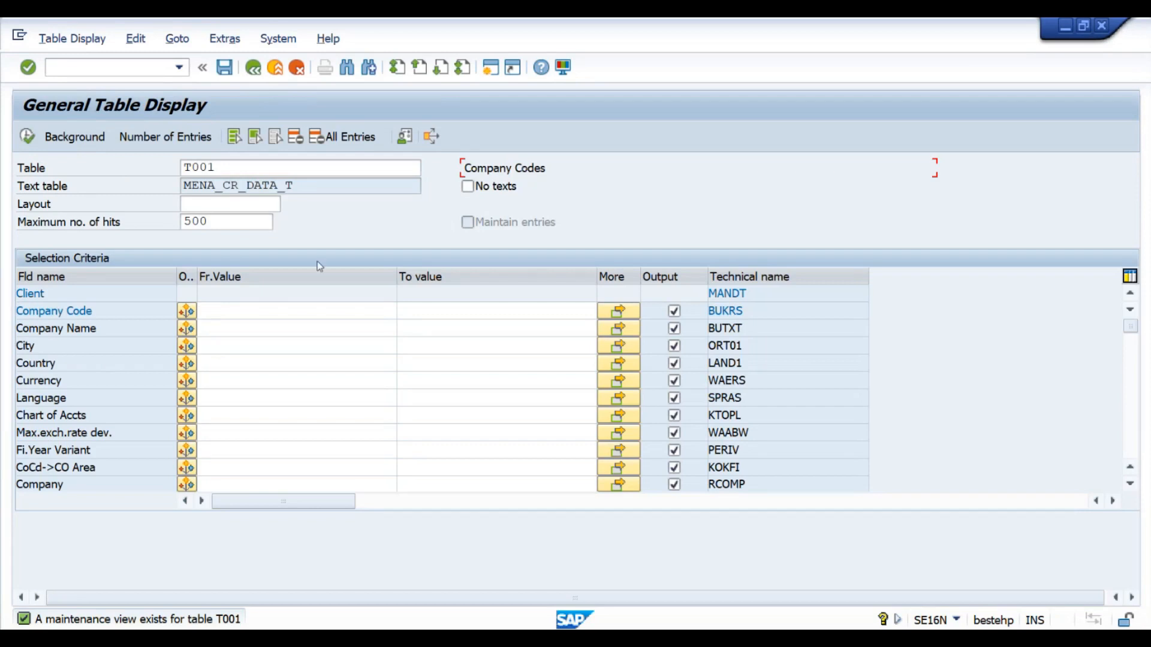
click(238, 307)
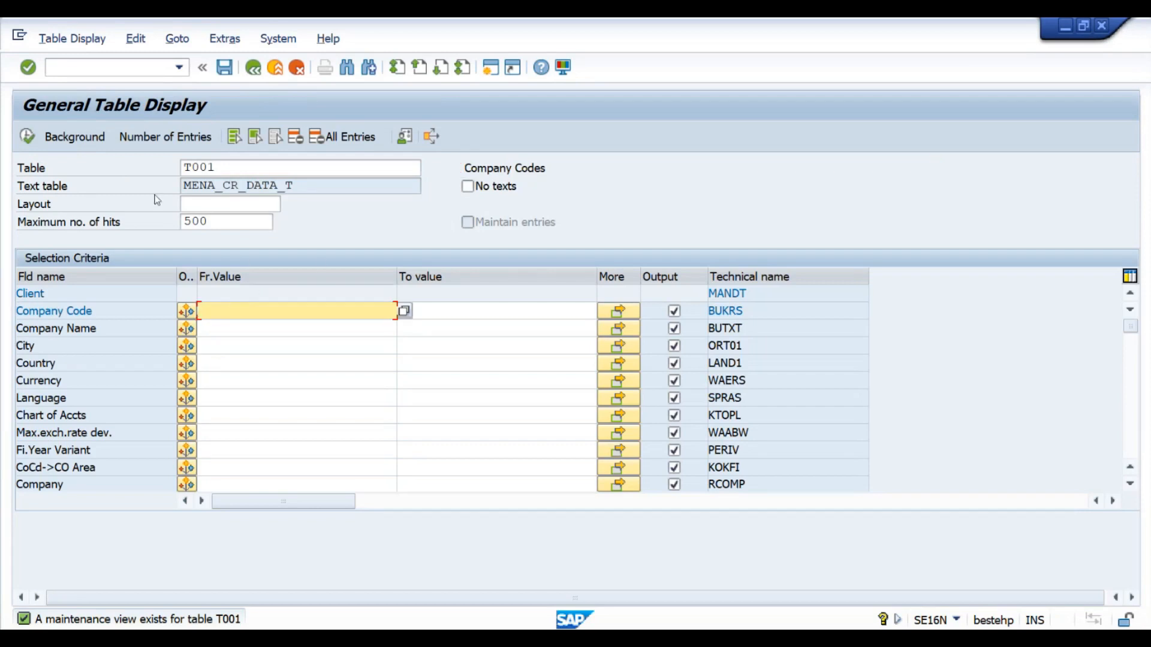
click(34, 146)
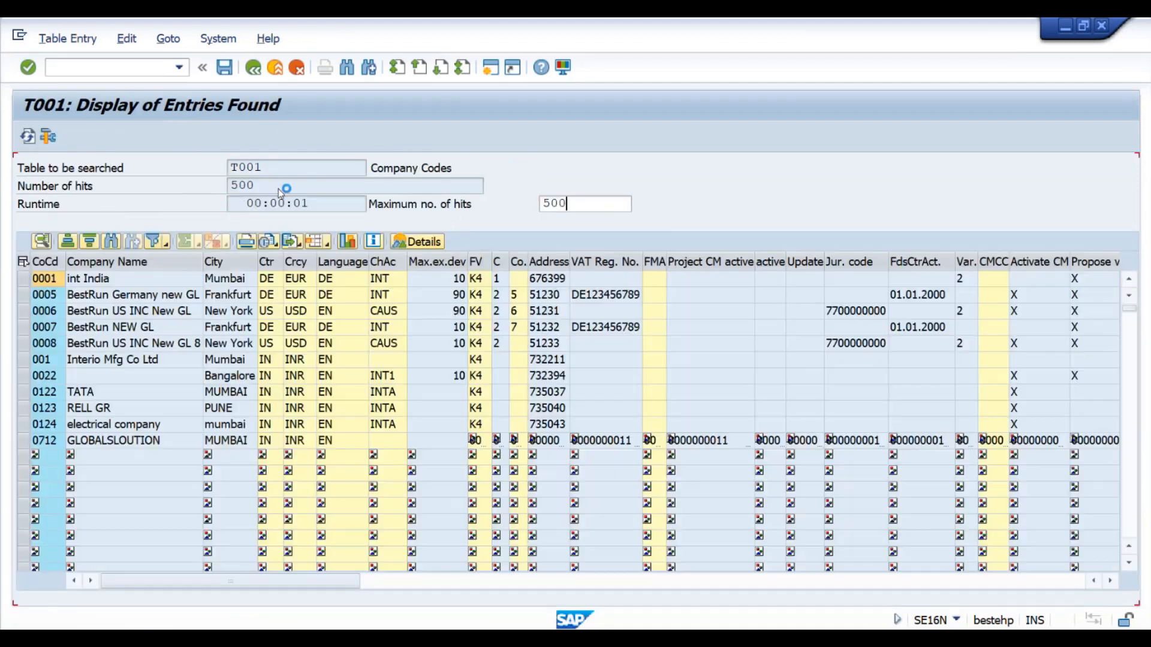
Try to filter the T001 results in the company code column by A100.
click(267, 167)
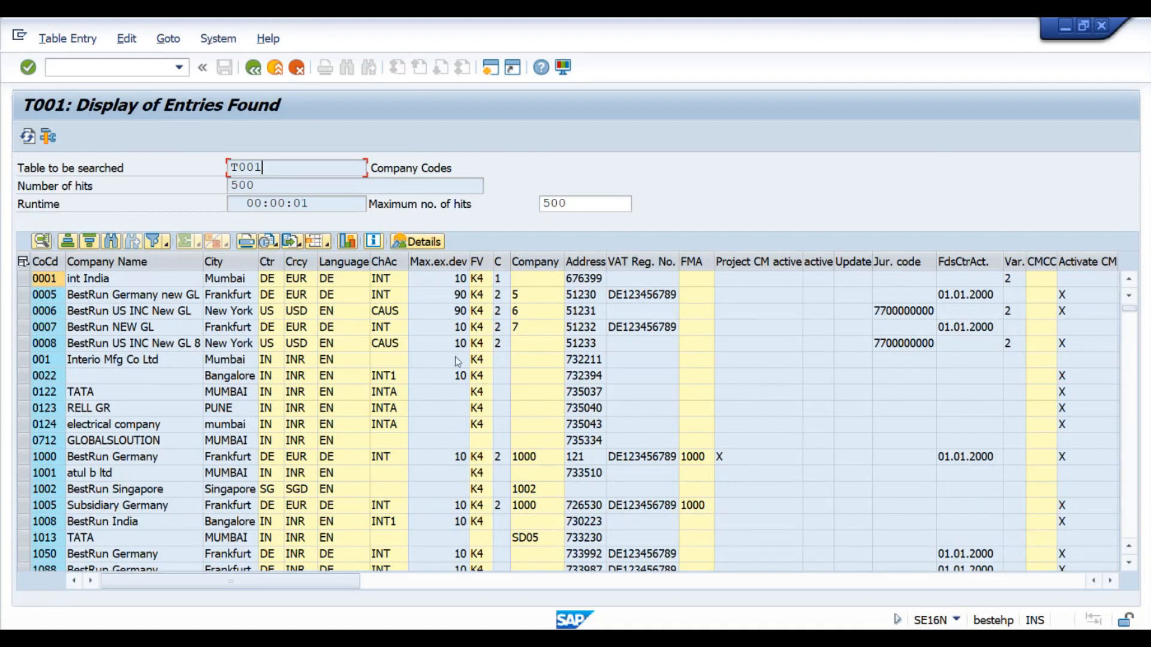
click(45, 262)
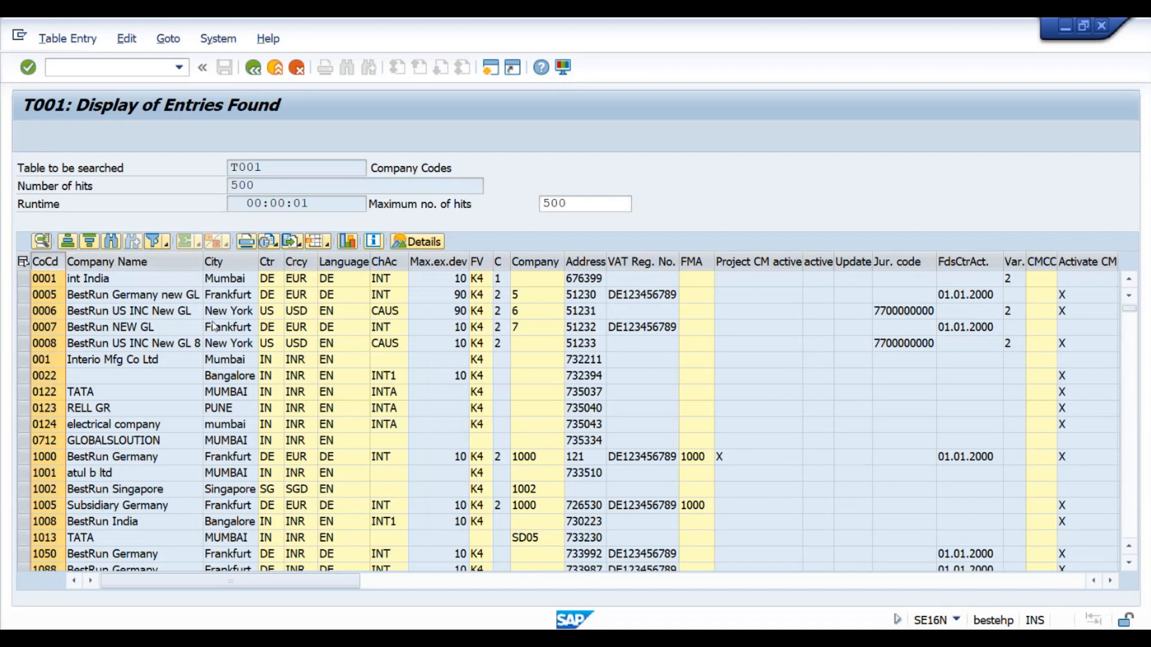
text(a10)
key(BackSpace)
key(BackSpace)
text(100)
key(Return)
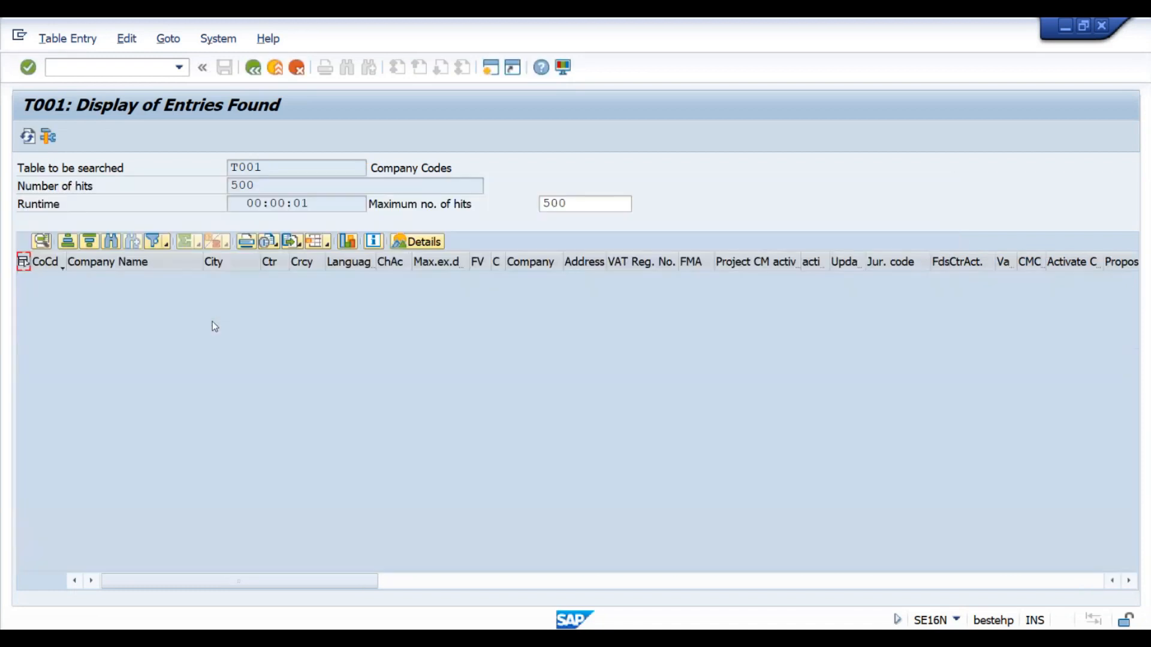
click(51, 267)
Clear the maximum number of hits, reload the full company code list, and return to the selection criteria.
click(606, 210)
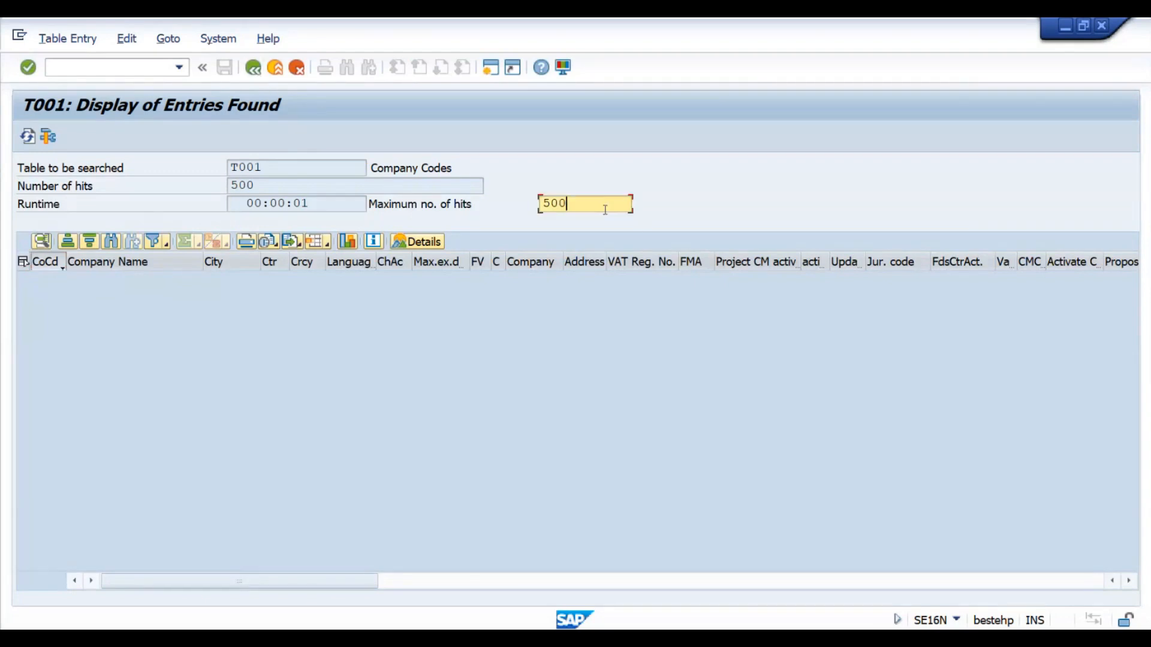
key(BackSpace)
key(BackSpace)
key(BackSpace)
click(28, 141)
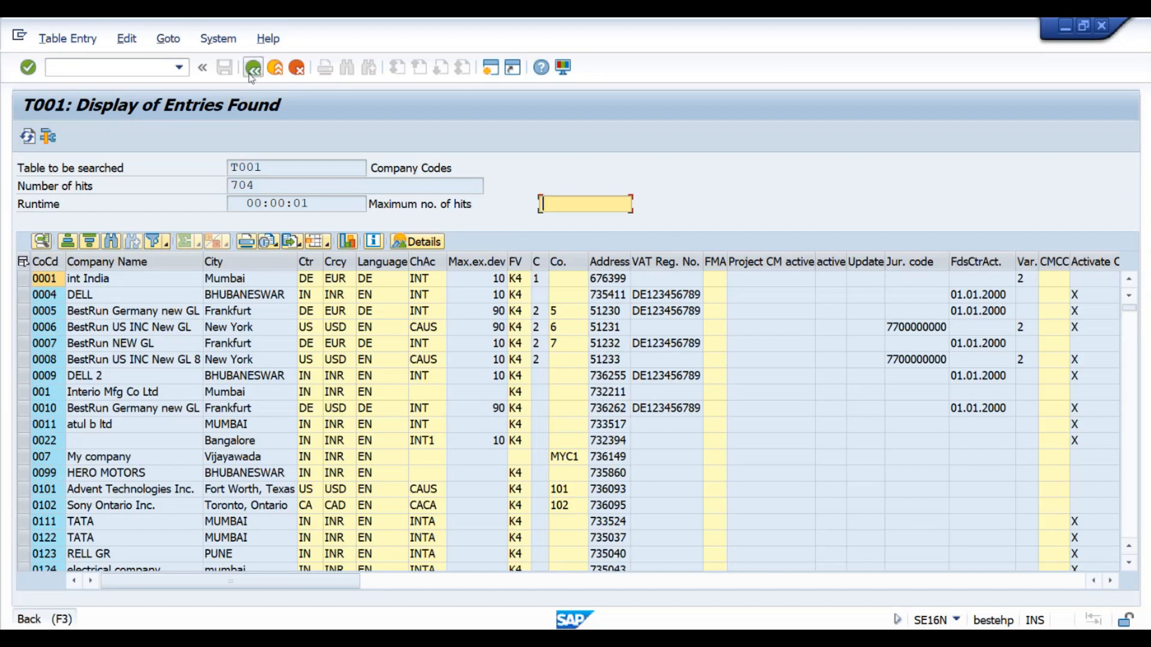
click(253, 68)
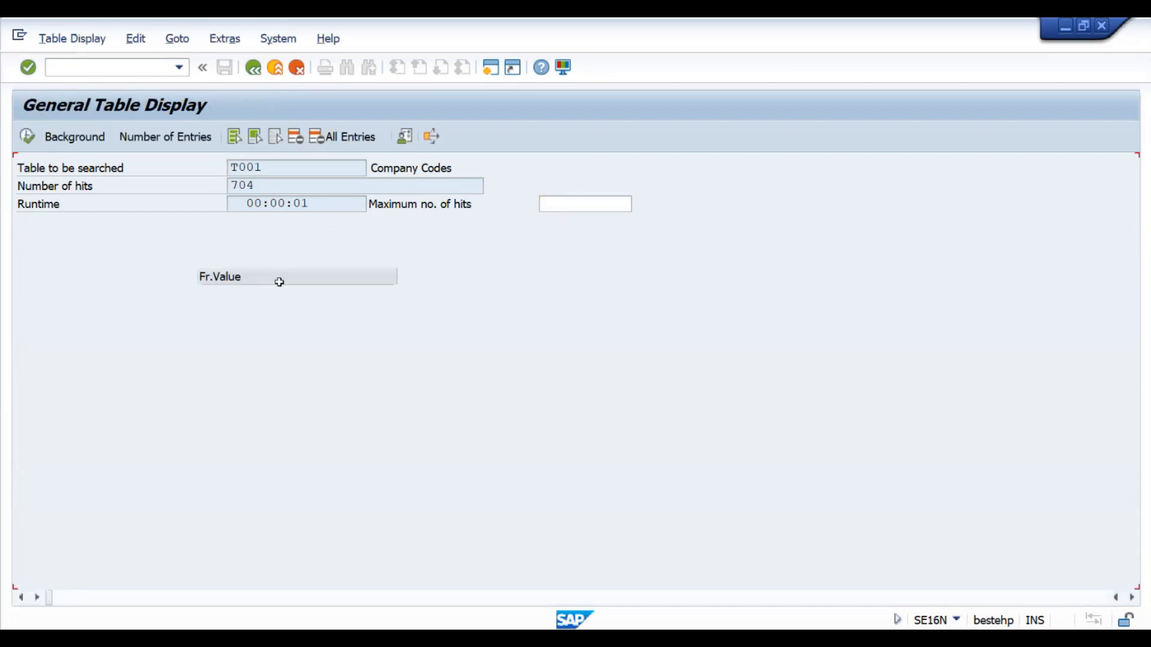
Display company code AG23 in table T001, review its company name, and return to the table selection.
click(218, 311)
text(ag23)
key(Return)
click(27, 136)
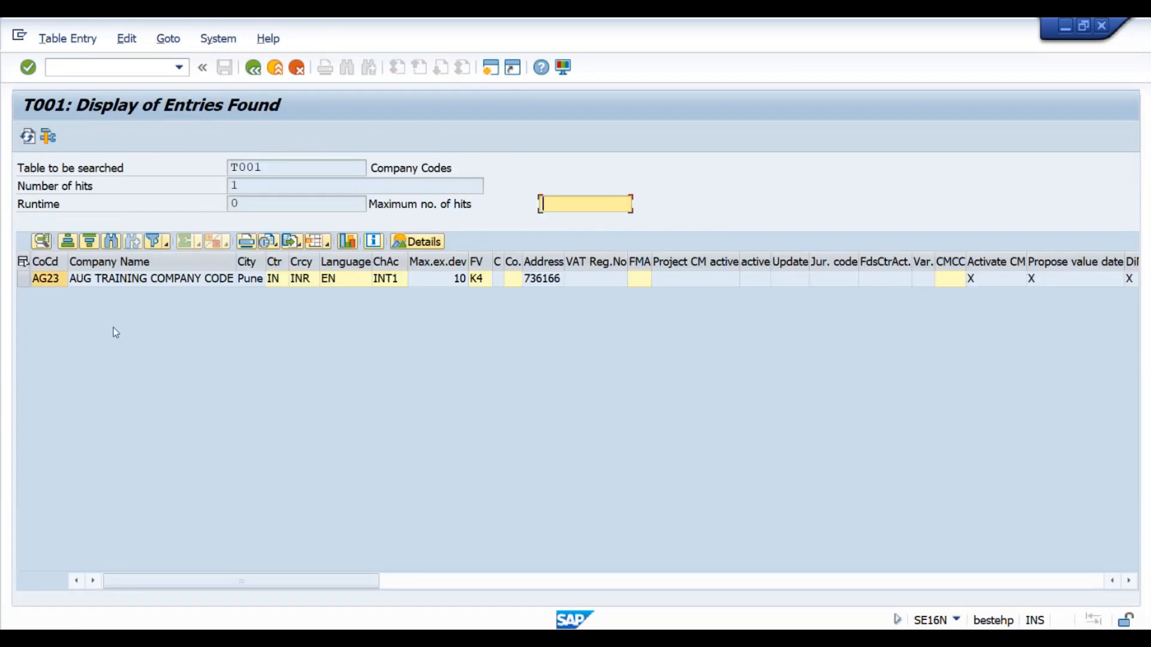
click(179, 282)
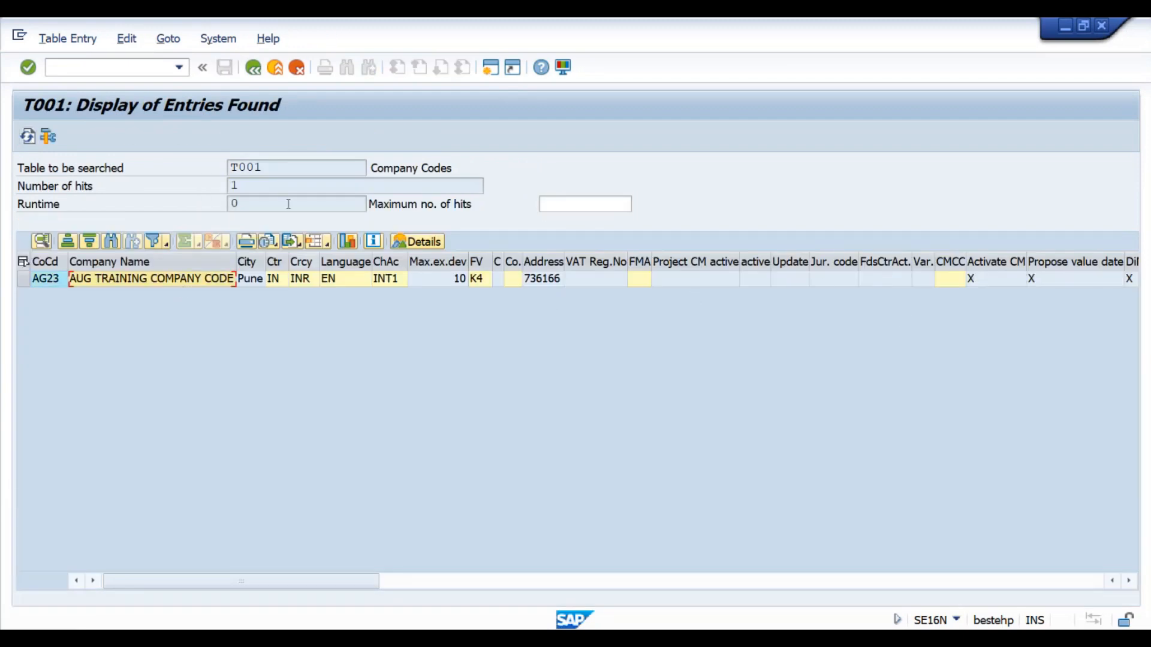
click(276, 170)
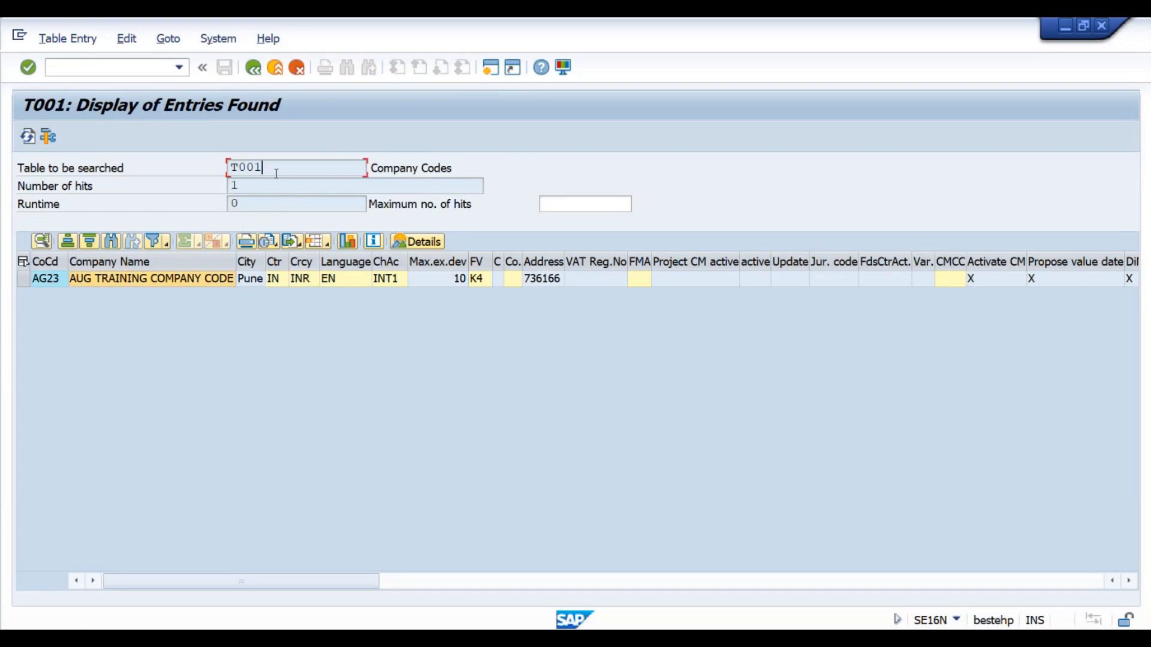
click(258, 71)
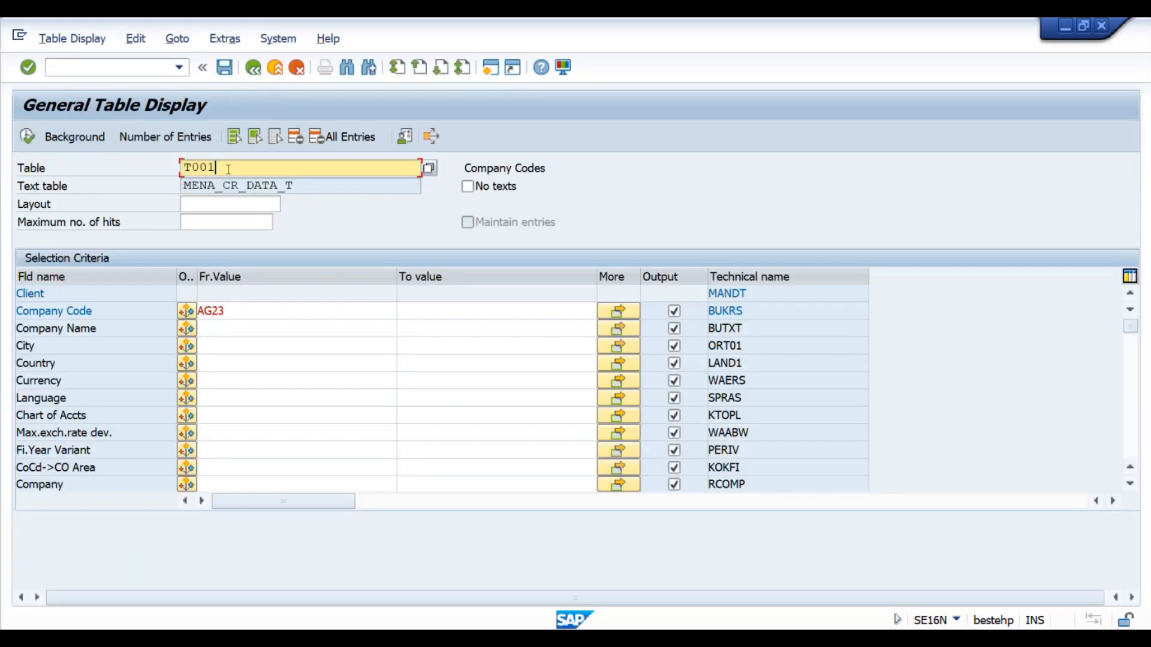
Load the valuation area table T001K and locate its valuation area selection field.
text(K)
key(Return)
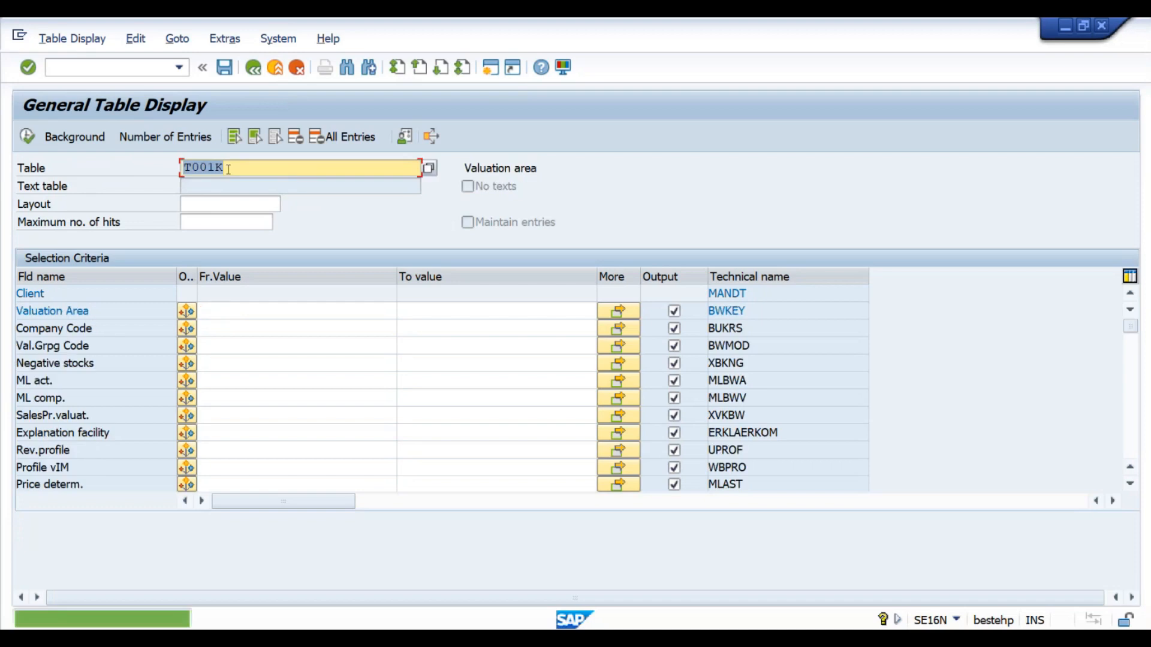
click(230, 316)
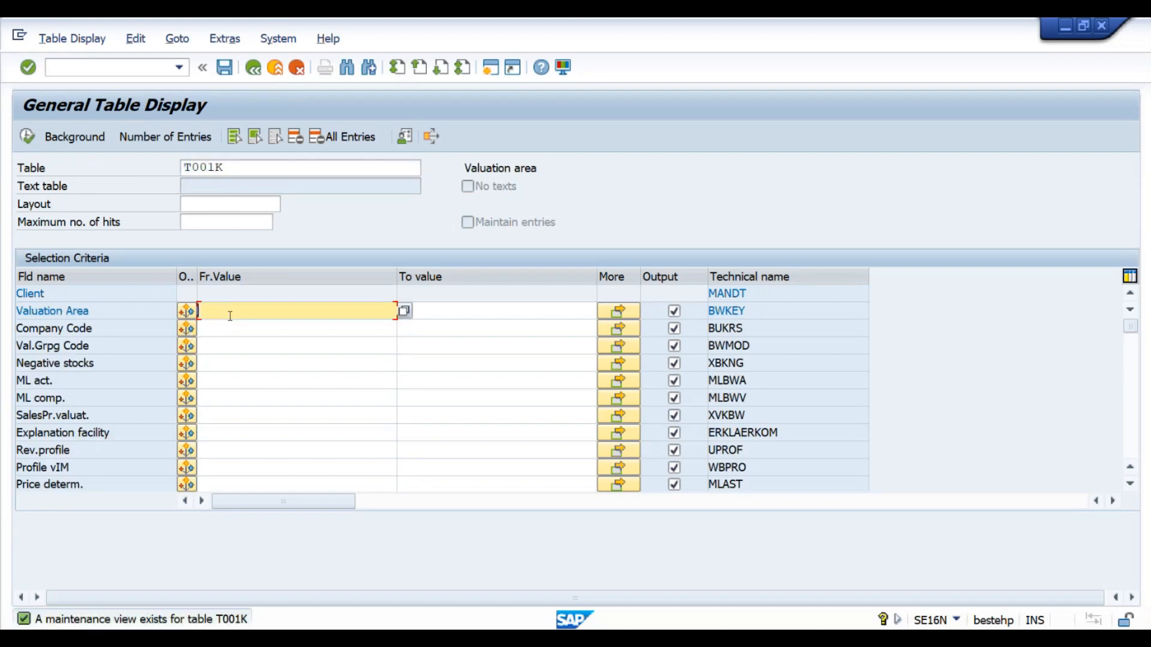
click(109, 317)
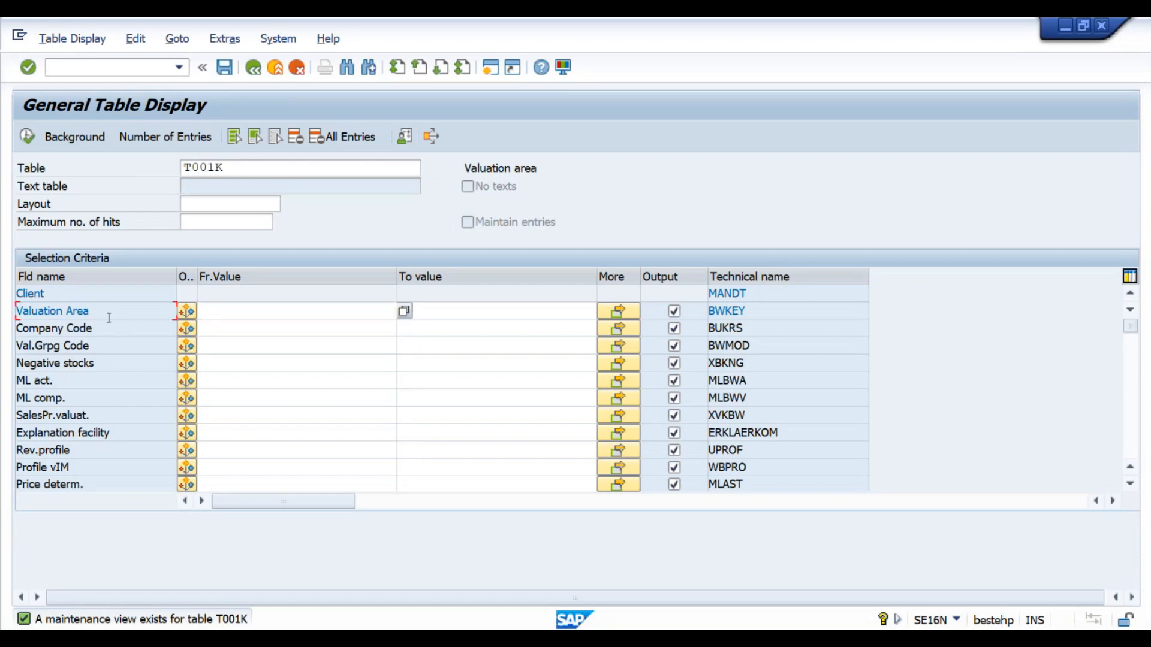
Display the T001K entry for valuation area VN10 and check which company code it belongs to.
click(221, 311)
text(vn10)
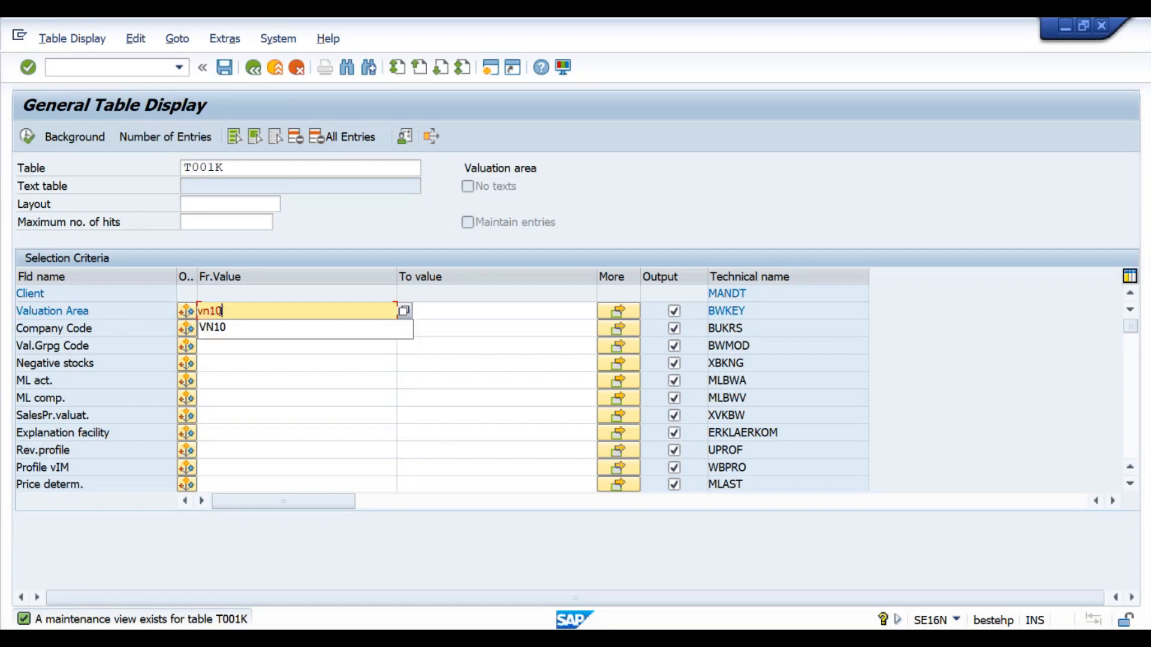
key(Return)
click(248, 327)
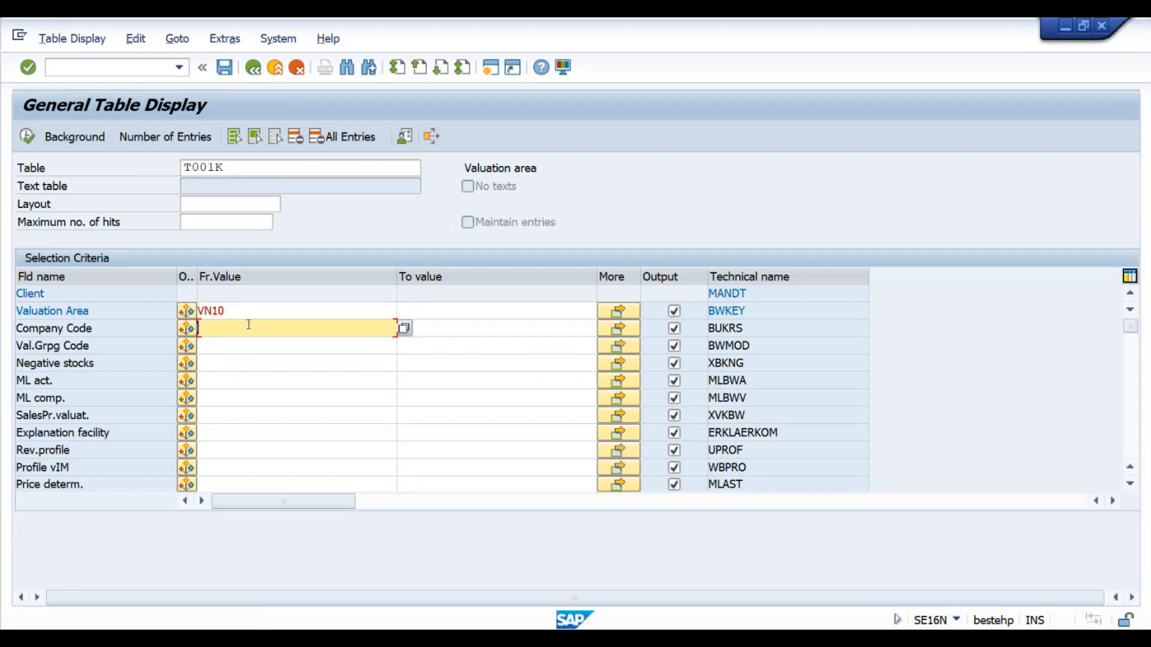
click(28, 136)
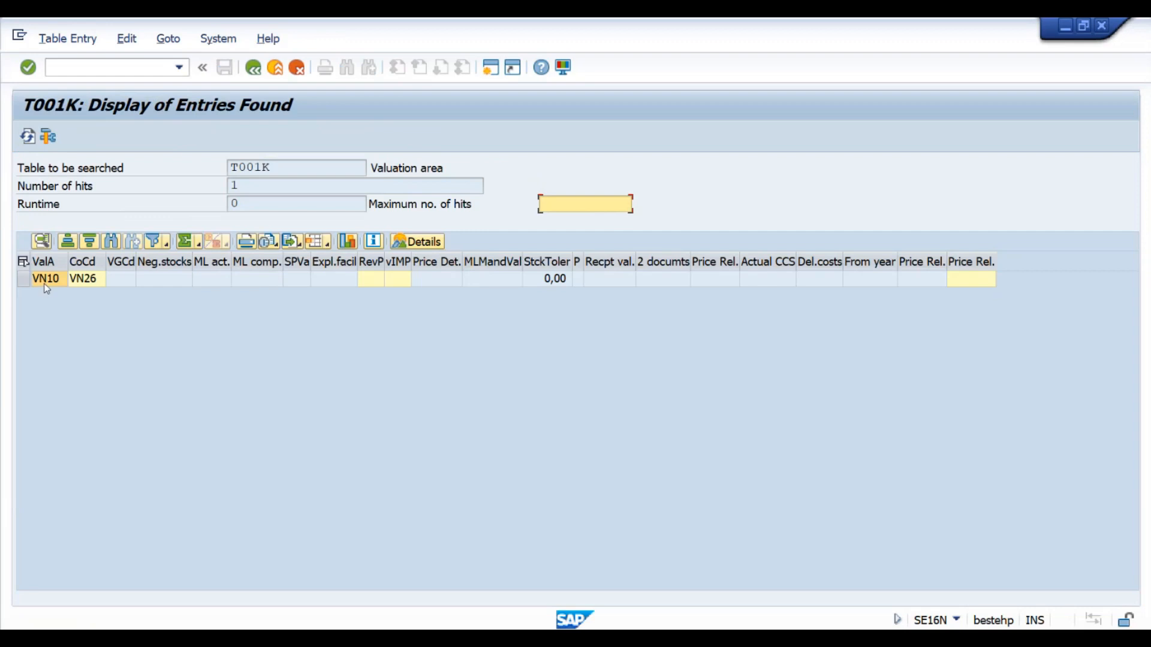
click(45, 282)
click(85, 280)
click(88, 268)
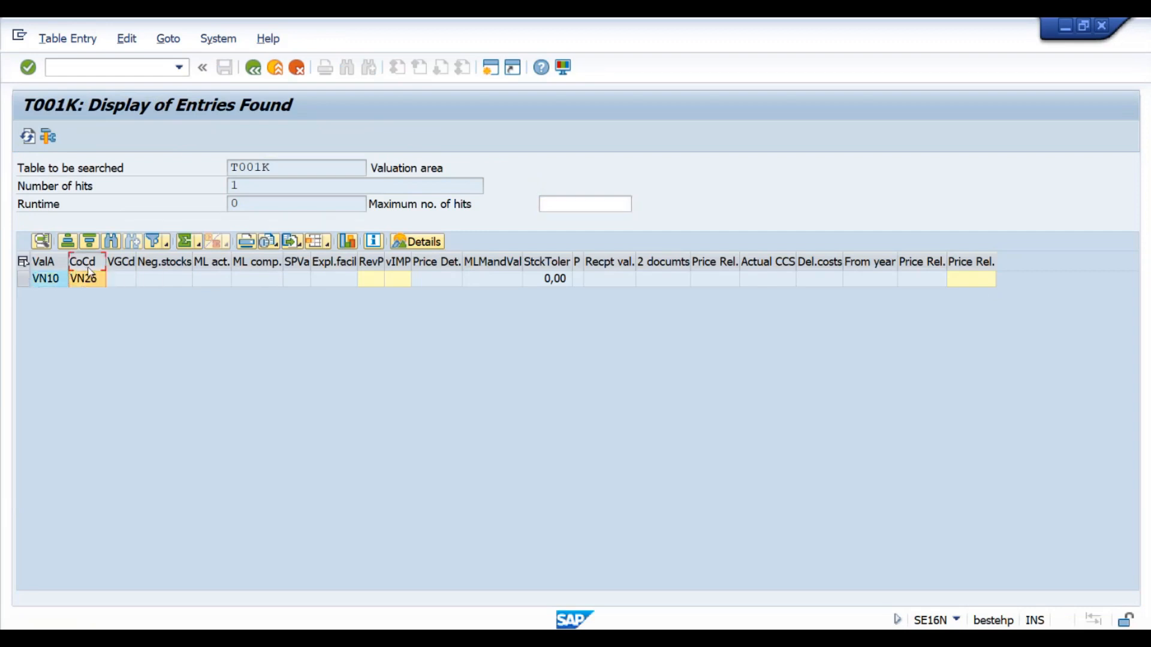
Switch to the purchasing organization assignments, compare A100's plants PA12, PA13 and VN10, and return to the T001K result.
key(alt+Tab)
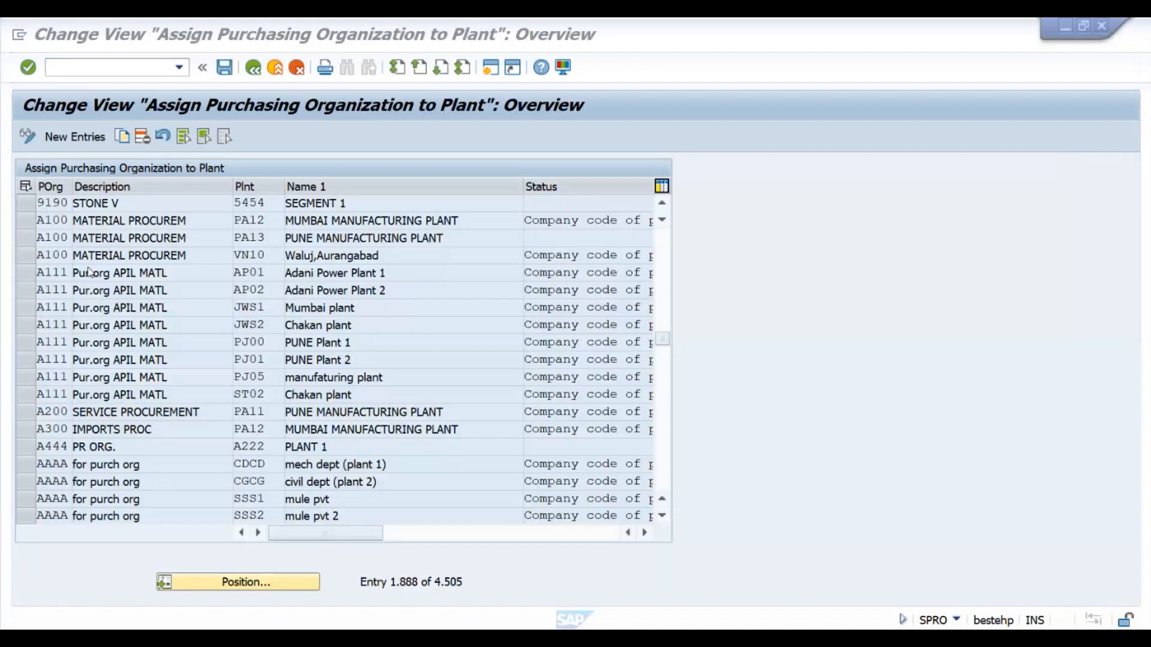
click(60, 256)
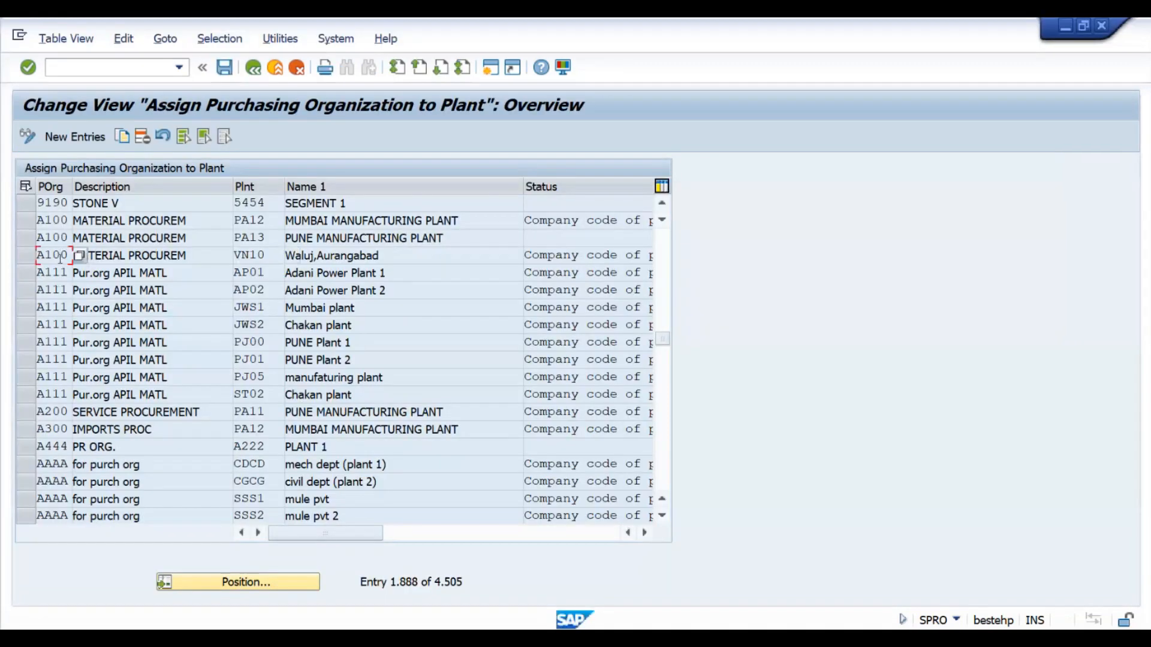
click(270, 259)
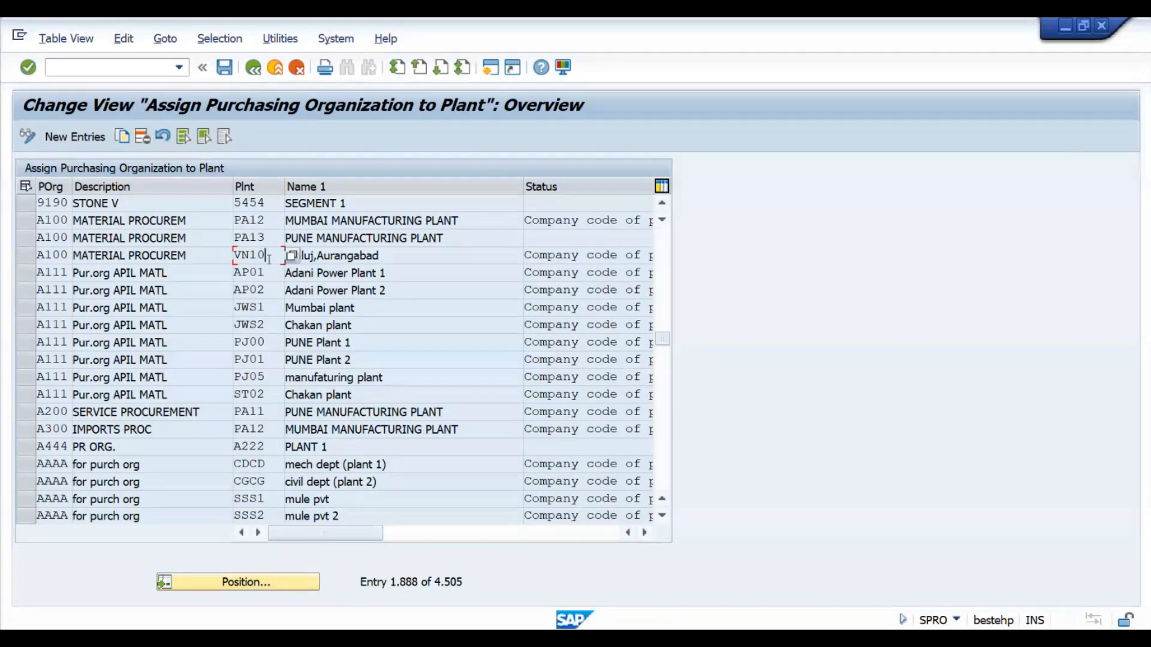
click(275, 239)
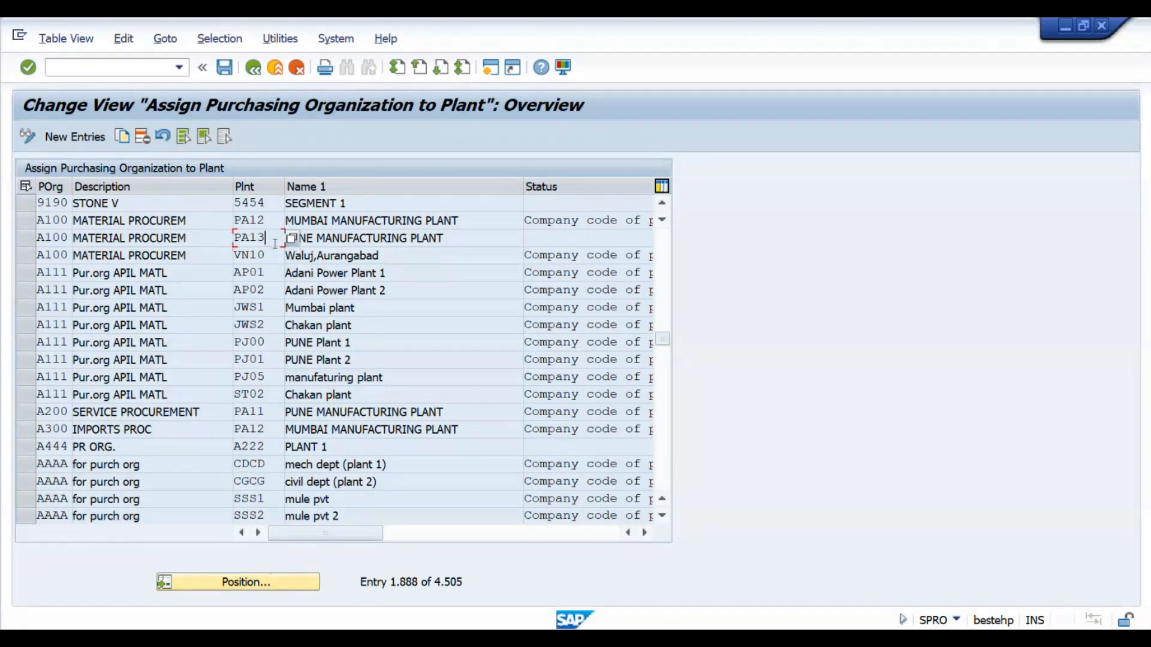
click(274, 223)
click(271, 241)
click(271, 261)
key(alt+Tab)
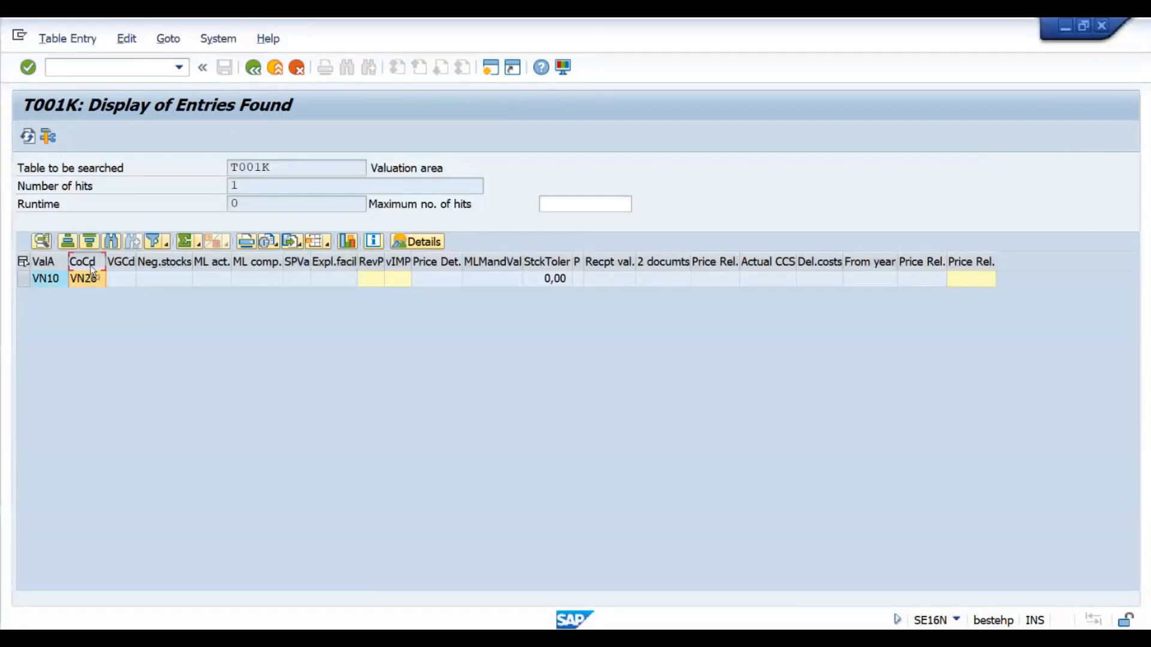
Check purchasing organization A100's assignment to plant VN10, then switch to the PowerPoint slide on org structure assignment.
key(alt+Tab)
click(70, 255)
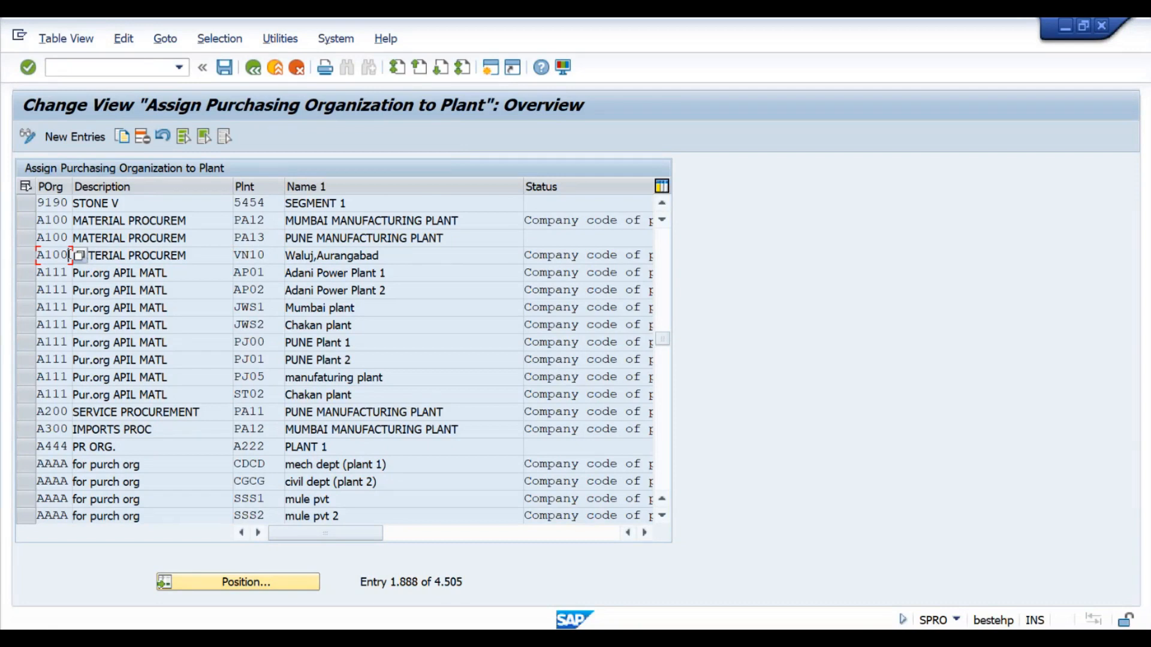
click(31, 261)
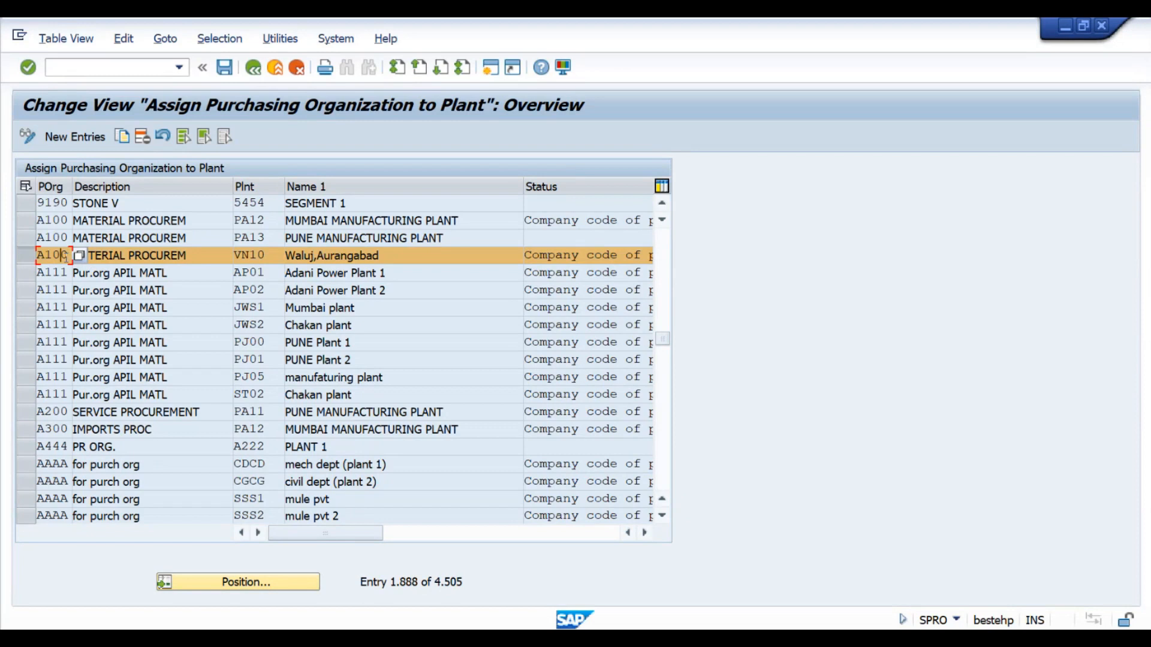
click(275, 257)
mouse_move(643, 638)
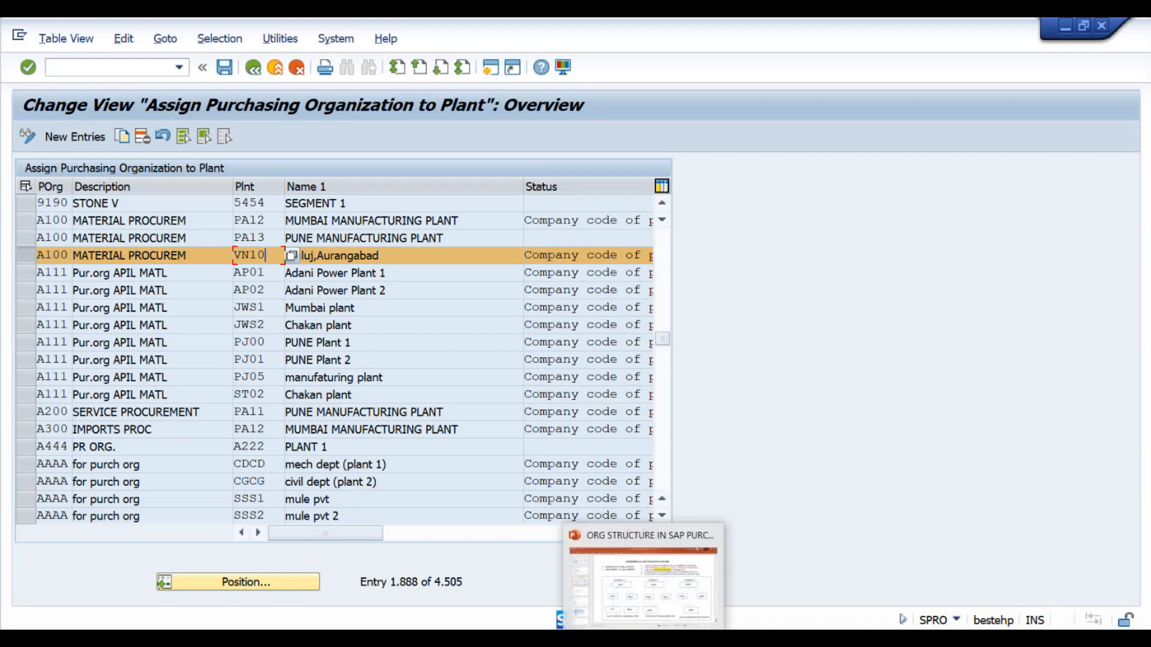
click(651, 615)
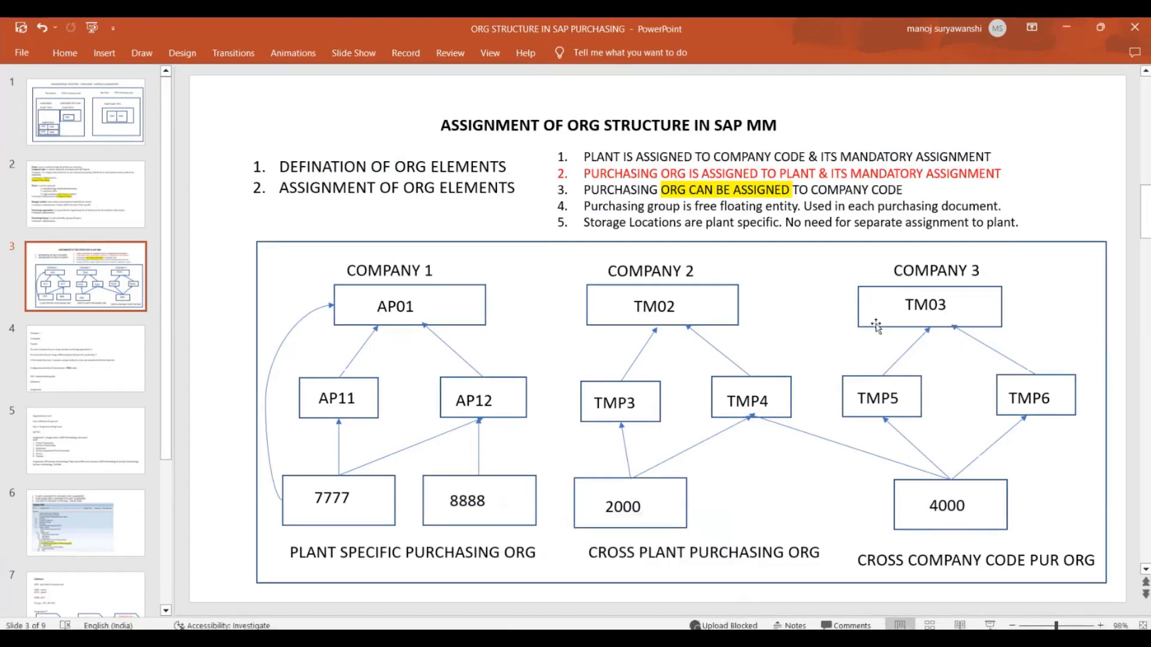
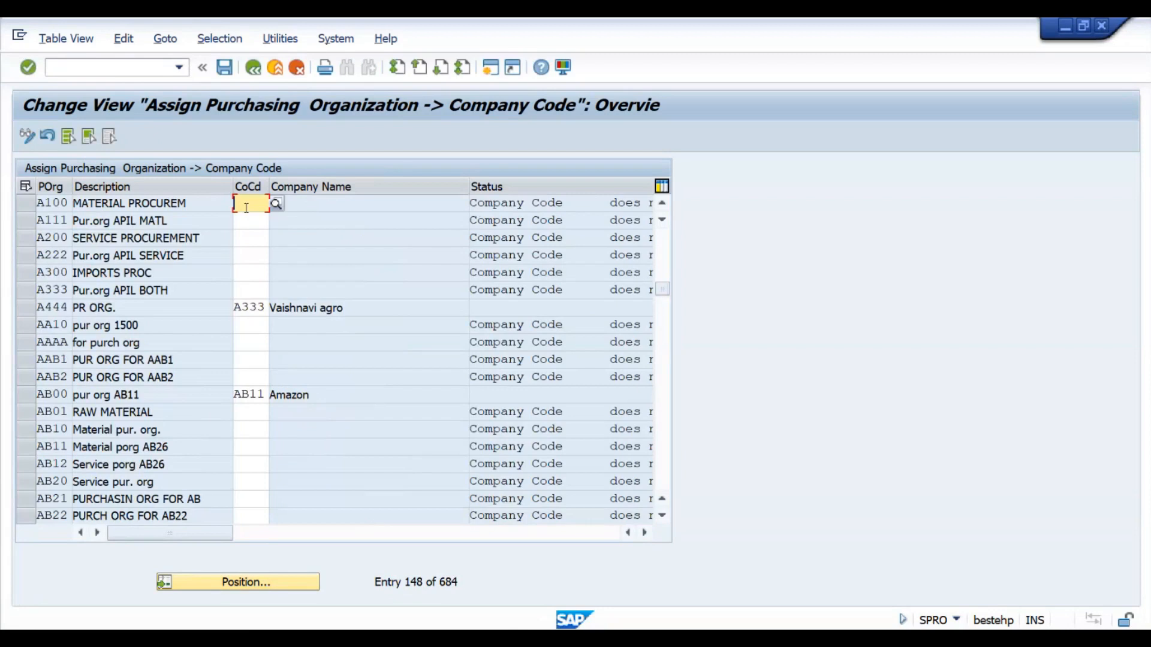
Assign company code AG23 to purchasing organization A100, save it in the proposed customizing request, and return to the implementation guide.
text(Ag23)
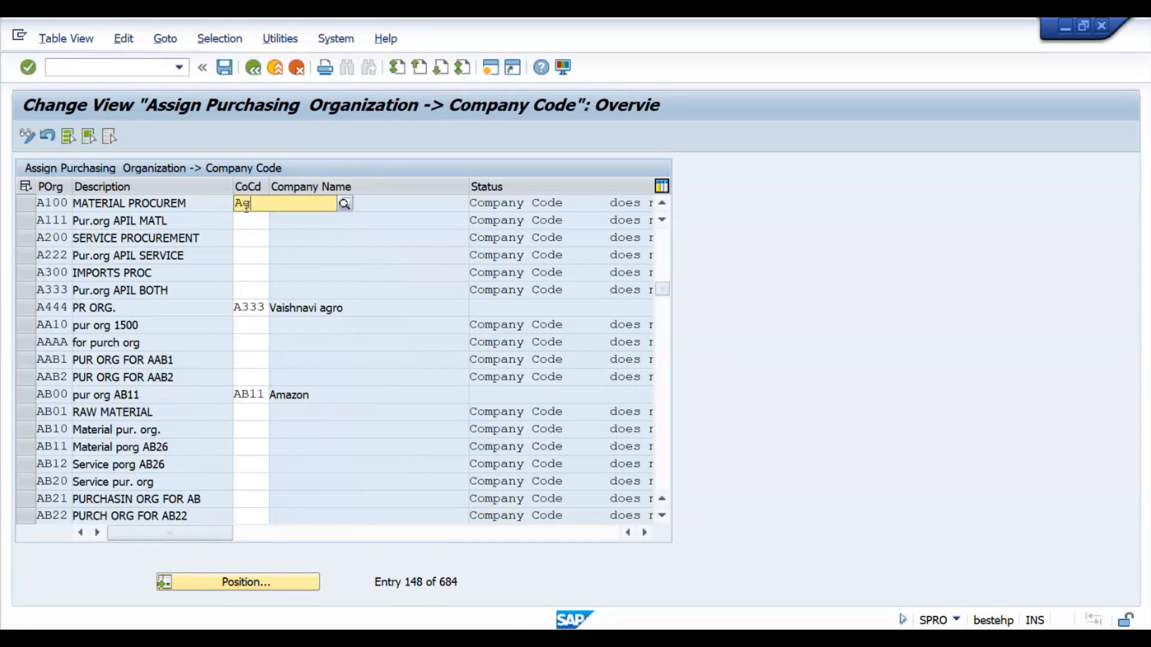
key(Return)
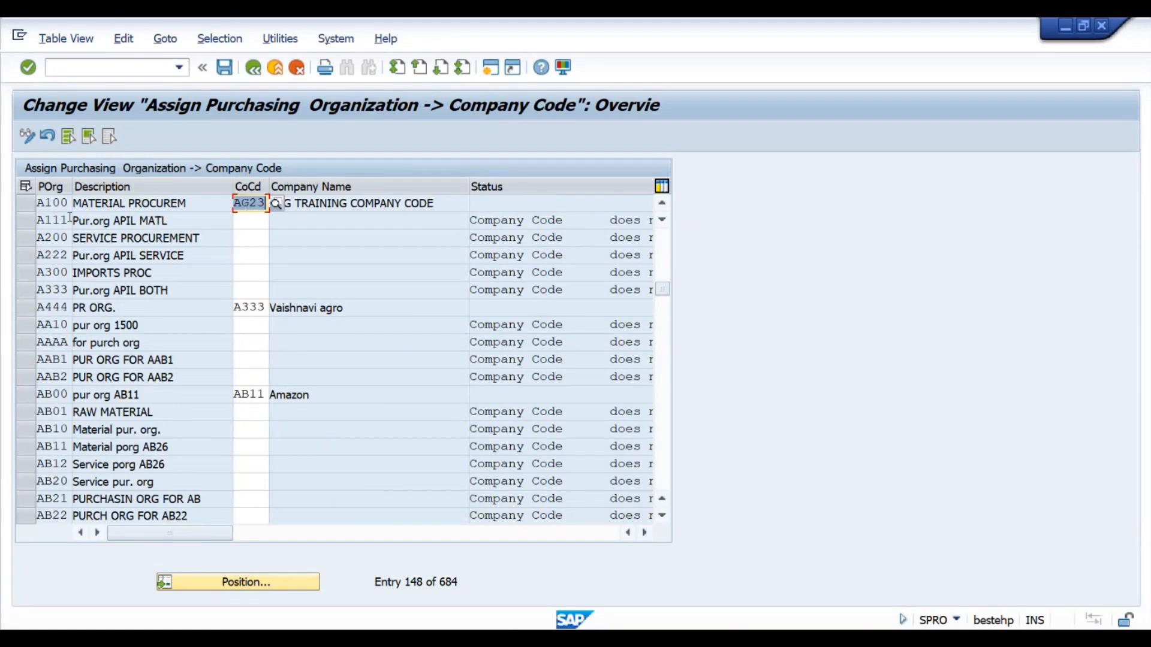
click(264, 207)
click(224, 67)
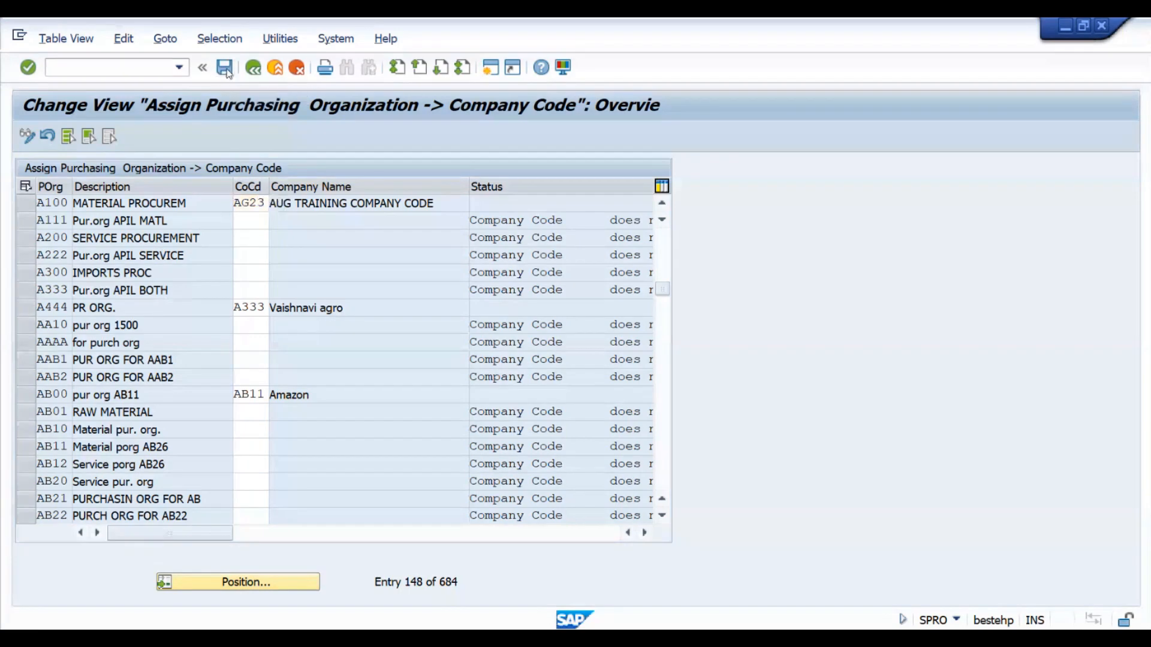
click(360, 322)
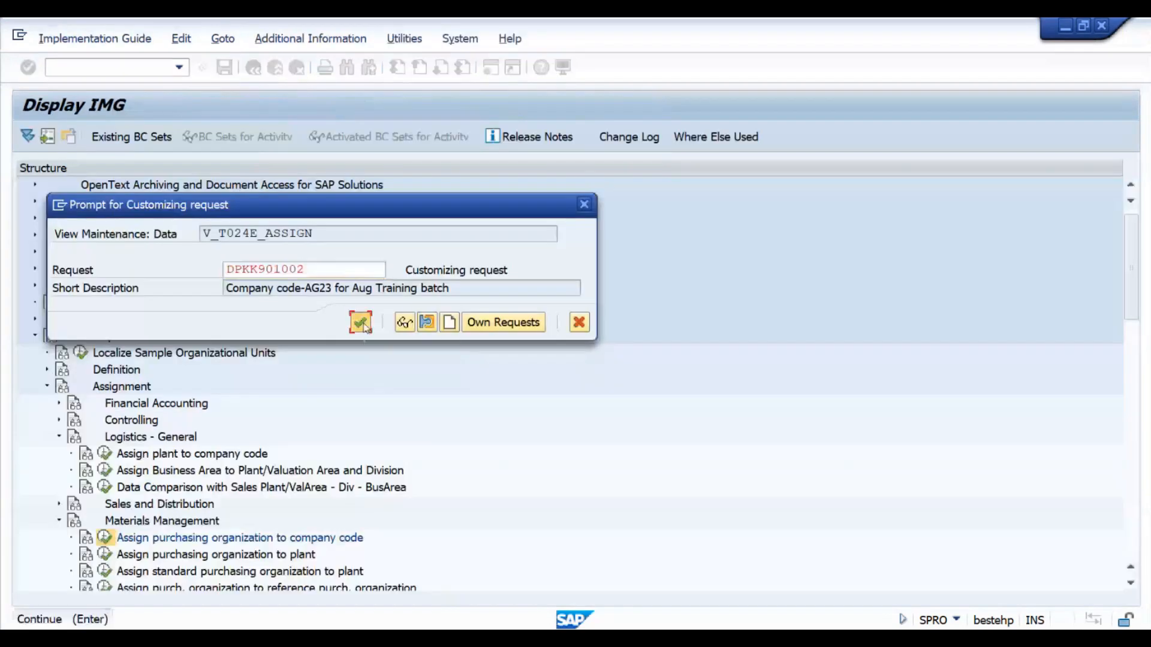
click(253, 67)
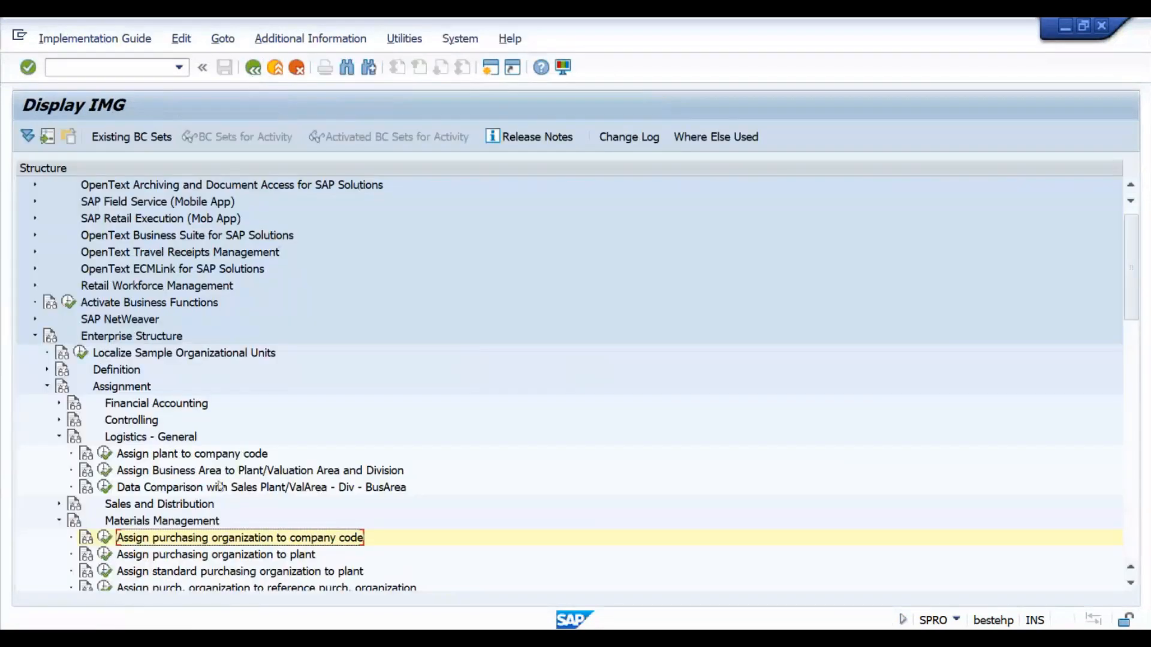
Open the assignment of purchasing organizations to plants and position the list at purchasing organization A100.
click(105, 554)
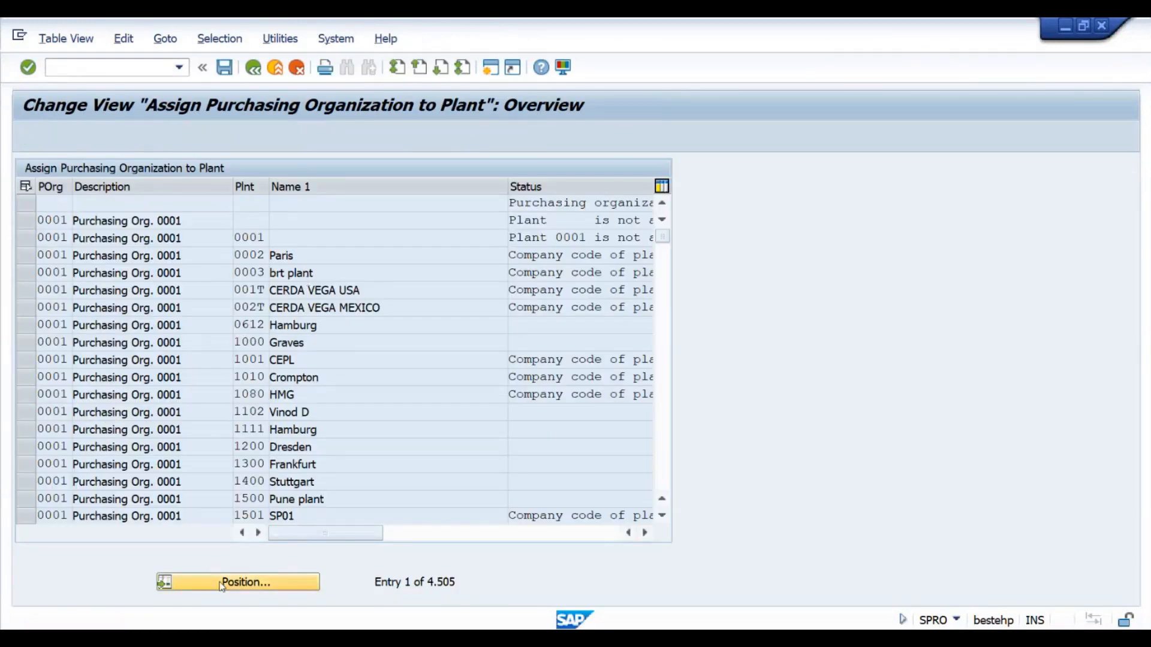
click(222, 582)
text(a100)
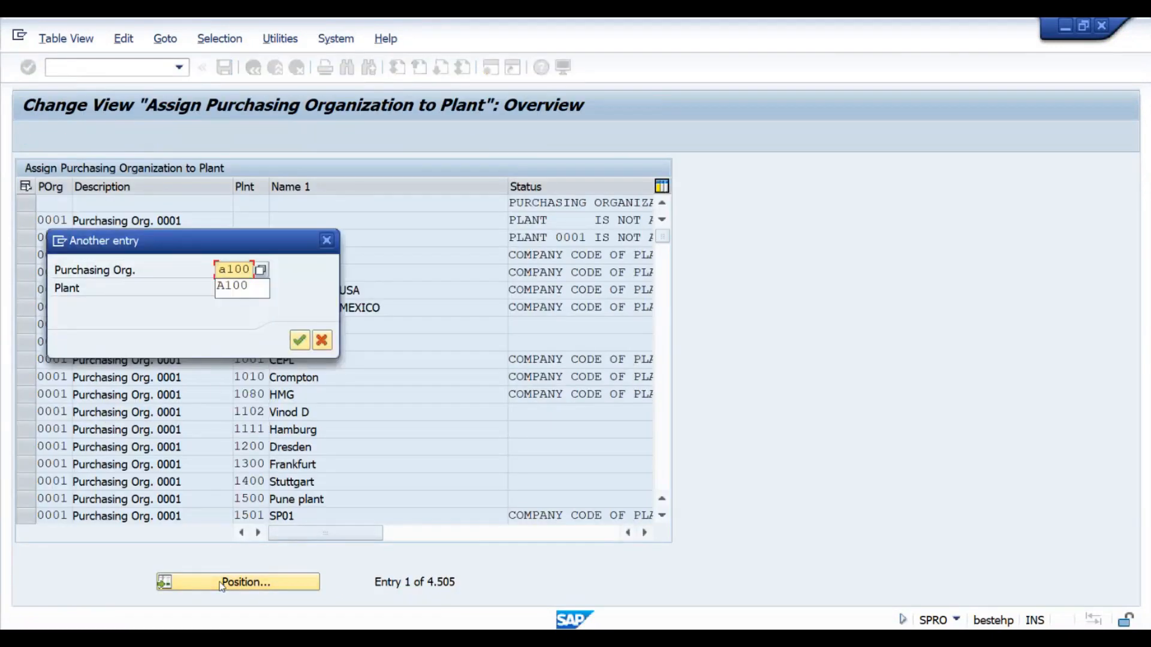
key(Return)
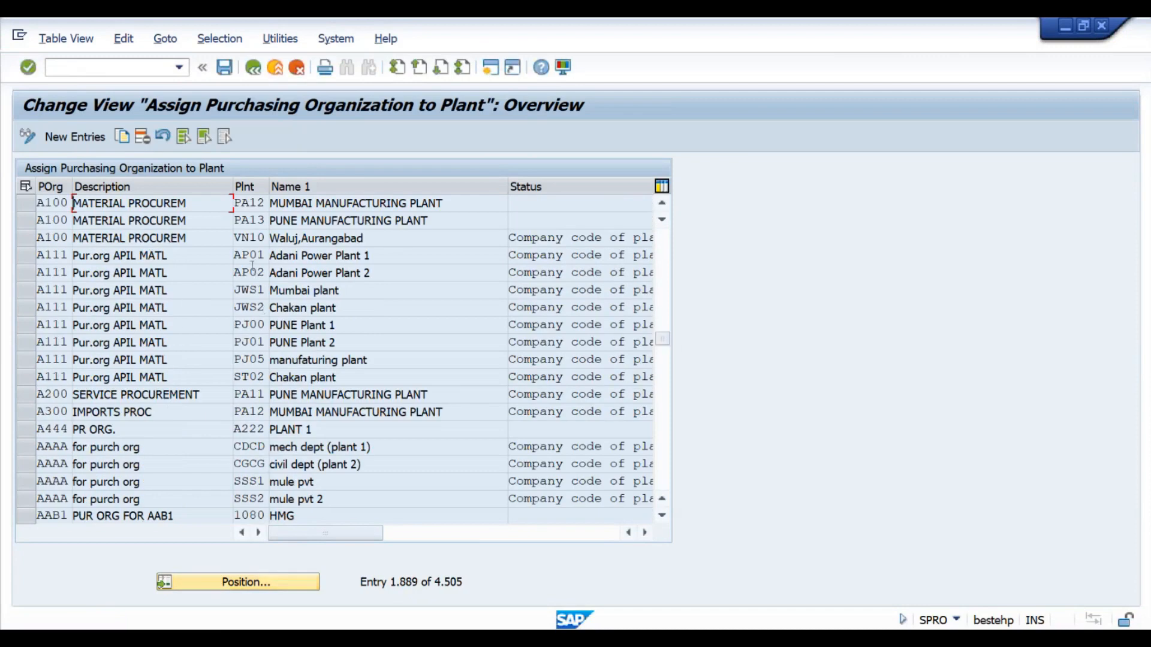
Examine the assignment of plant VN10 to purchasing organization A100, comparing its status with A100's other plants.
click(250, 238)
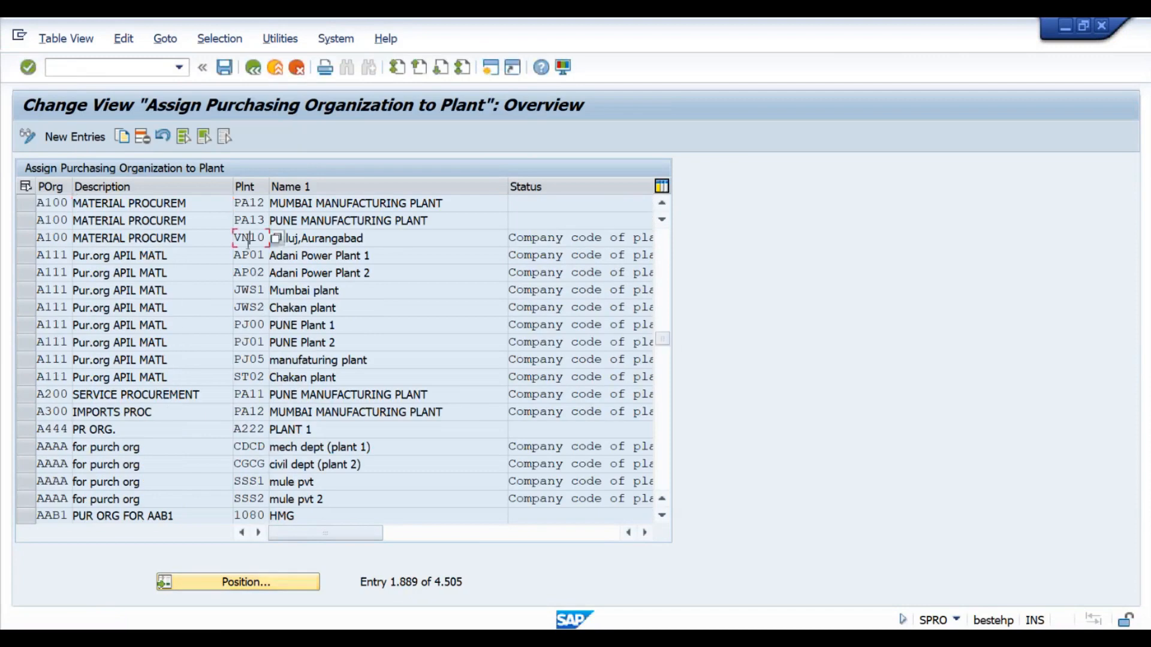
click(27, 254)
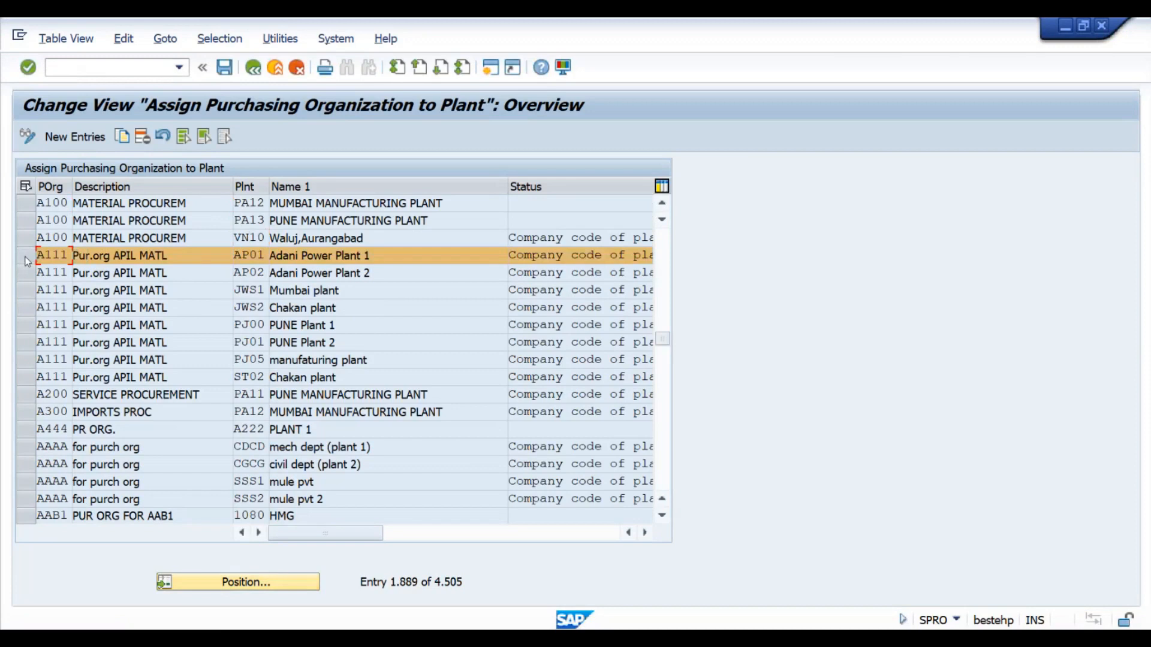
click(25, 255)
click(26, 239)
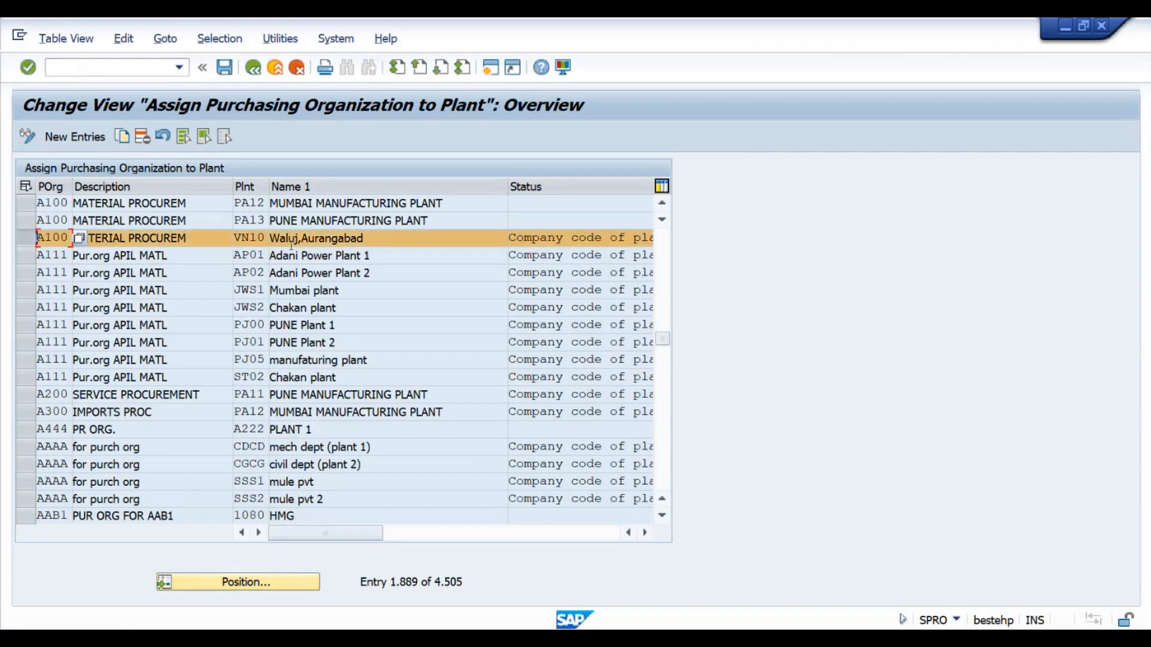
click(34, 236)
click(264, 240)
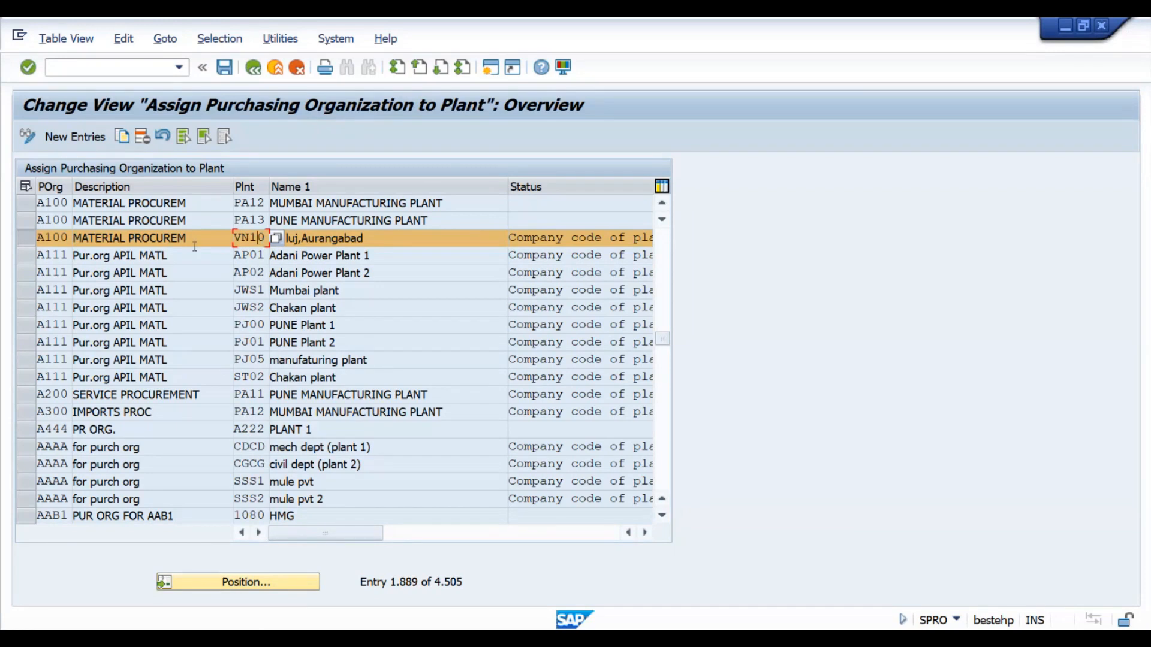
click(67, 238)
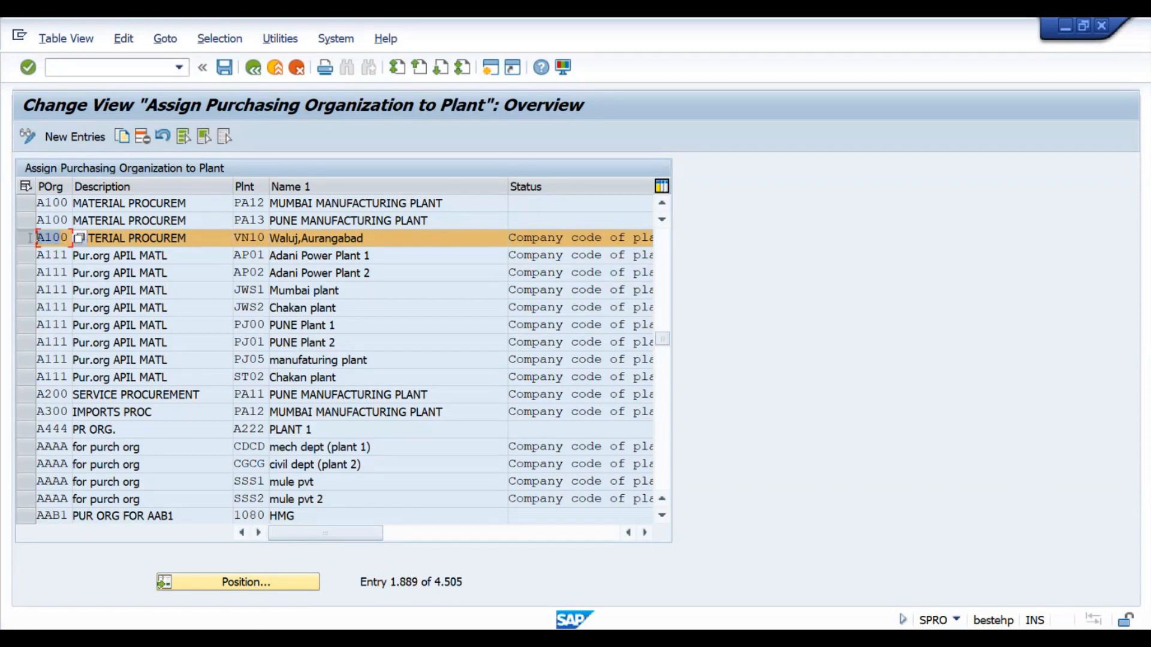
click(256, 240)
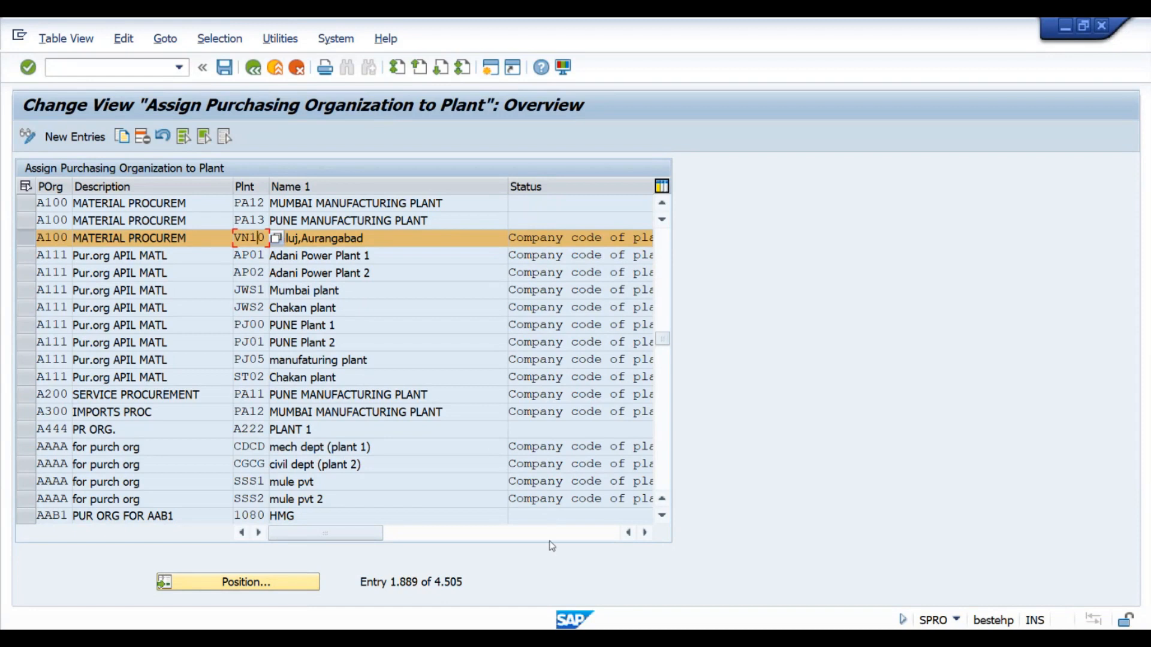
mouse_move(532, 639)
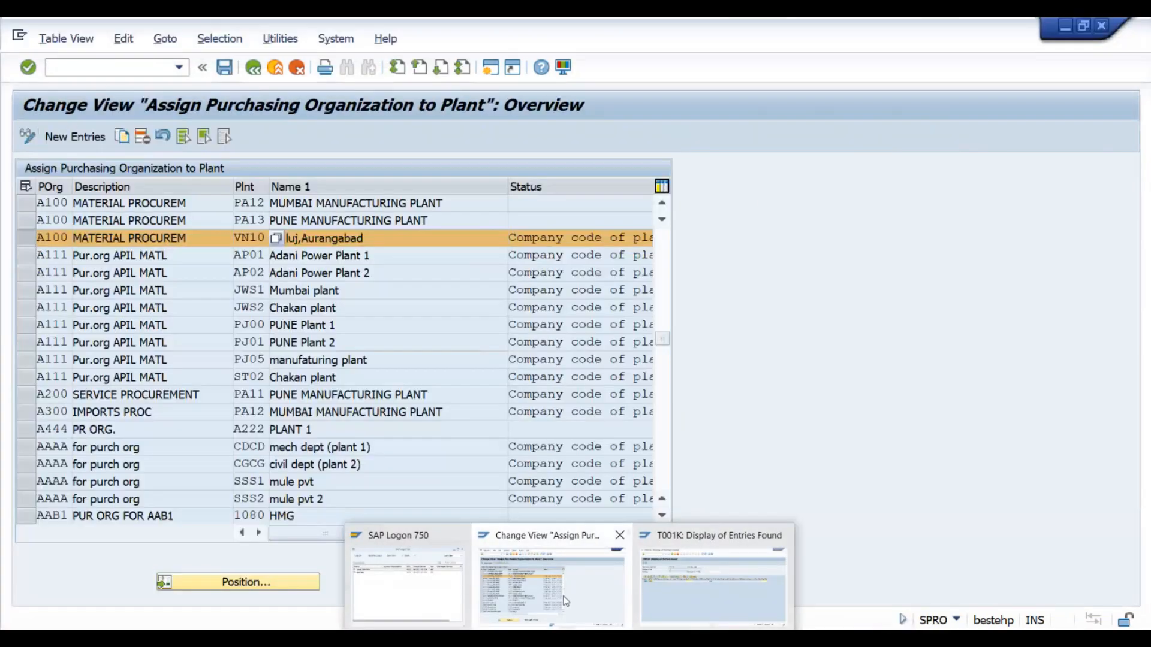
click(565, 602)
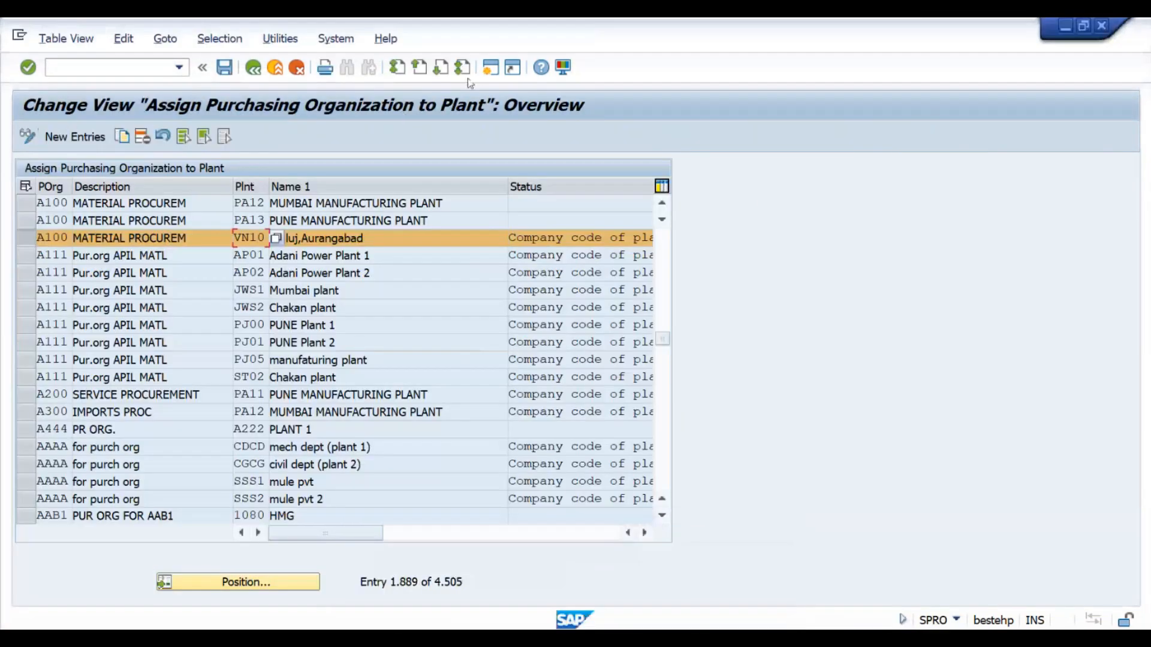
Open transaction ME23N in a new session and show the refreshed document overview beside the purchase order.
click(486, 71)
text(me23n)
key(Return)
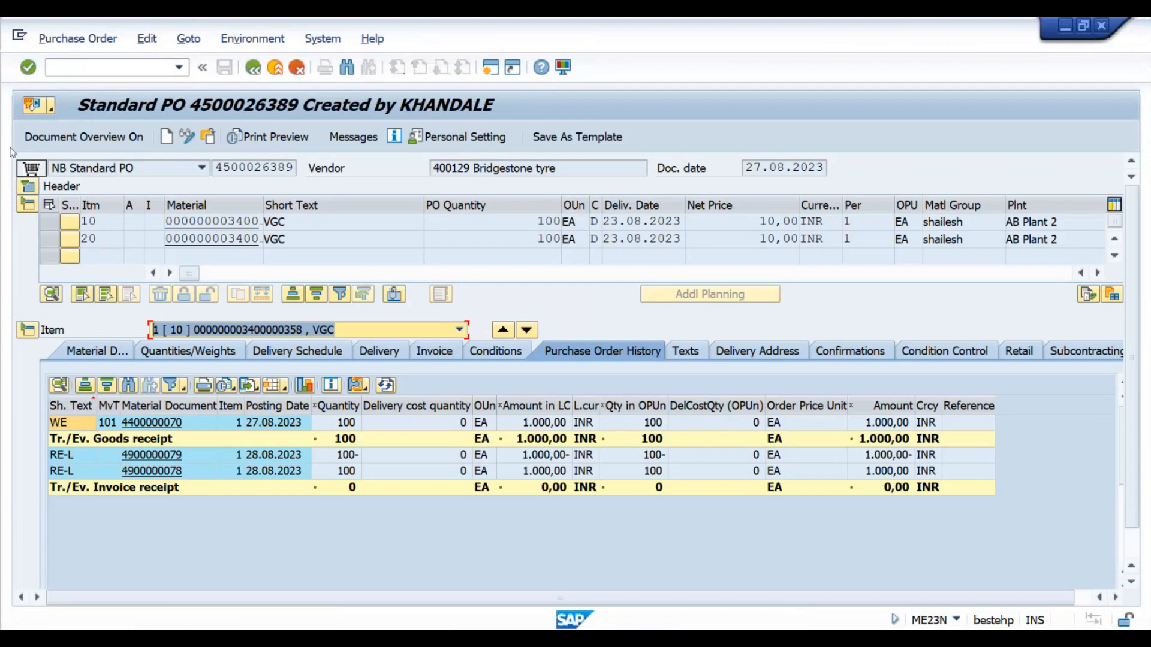
click(52, 137)
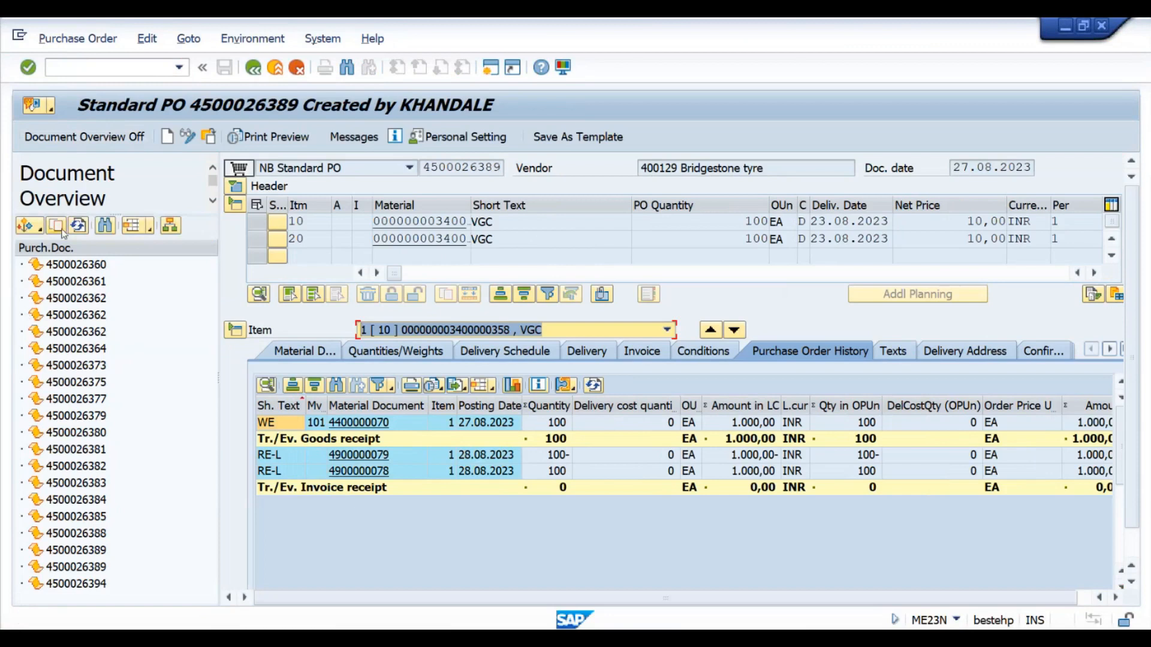
click(78, 226)
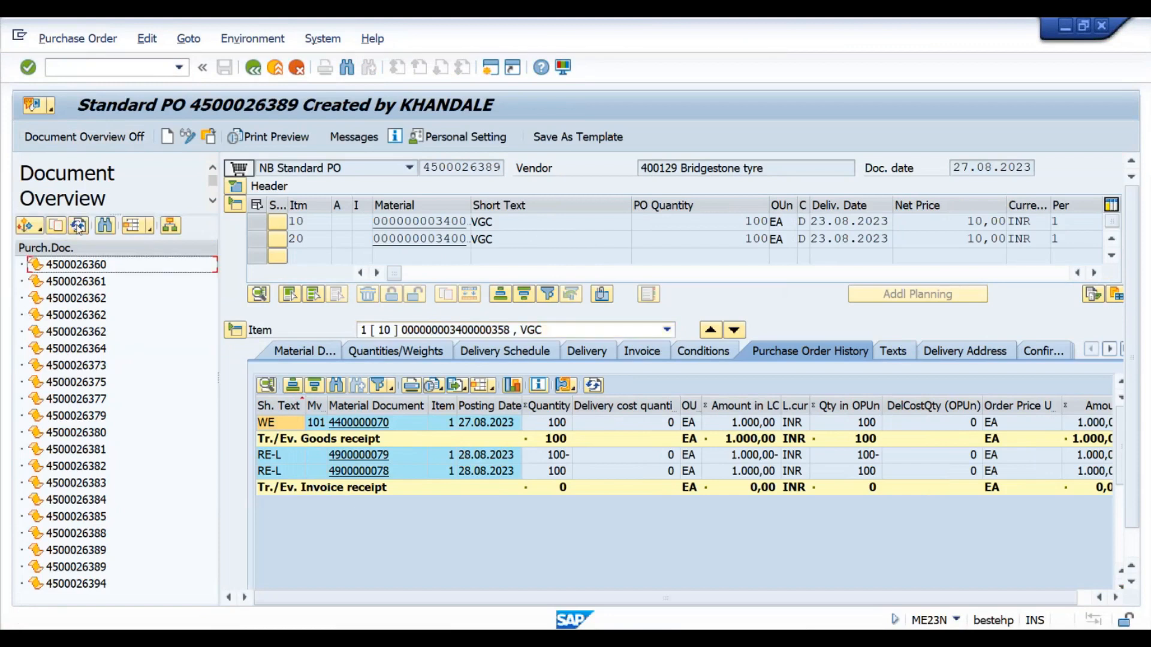
Display the last three purchase orders in the document overview one after another to compare their items.
click(66, 589)
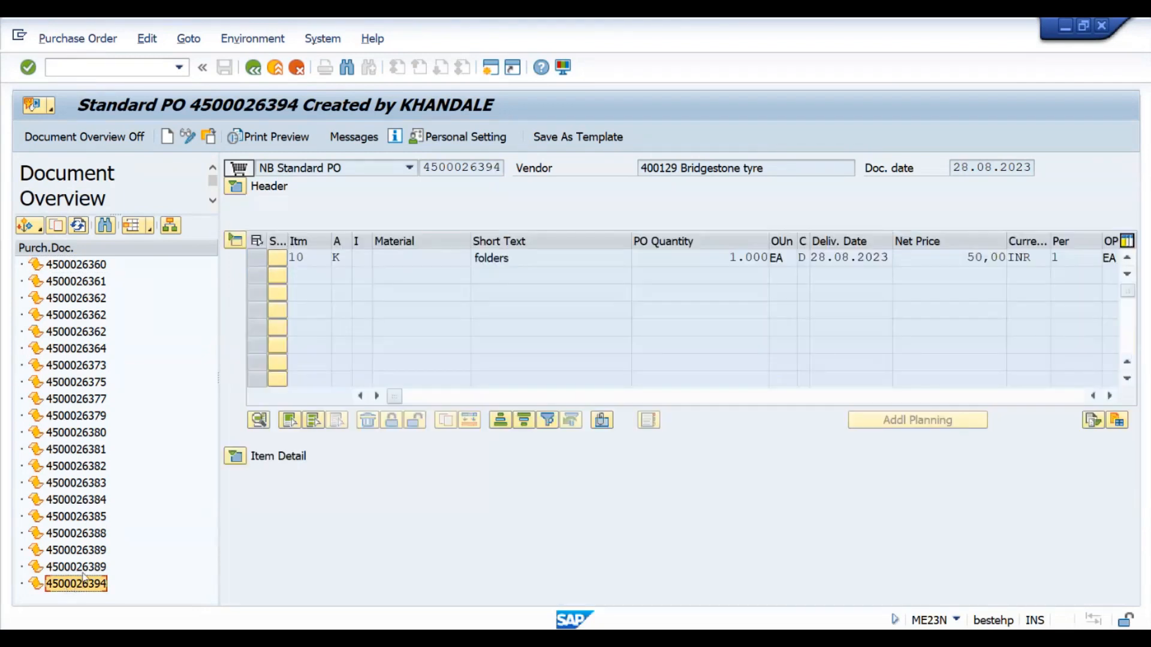
click(84, 570)
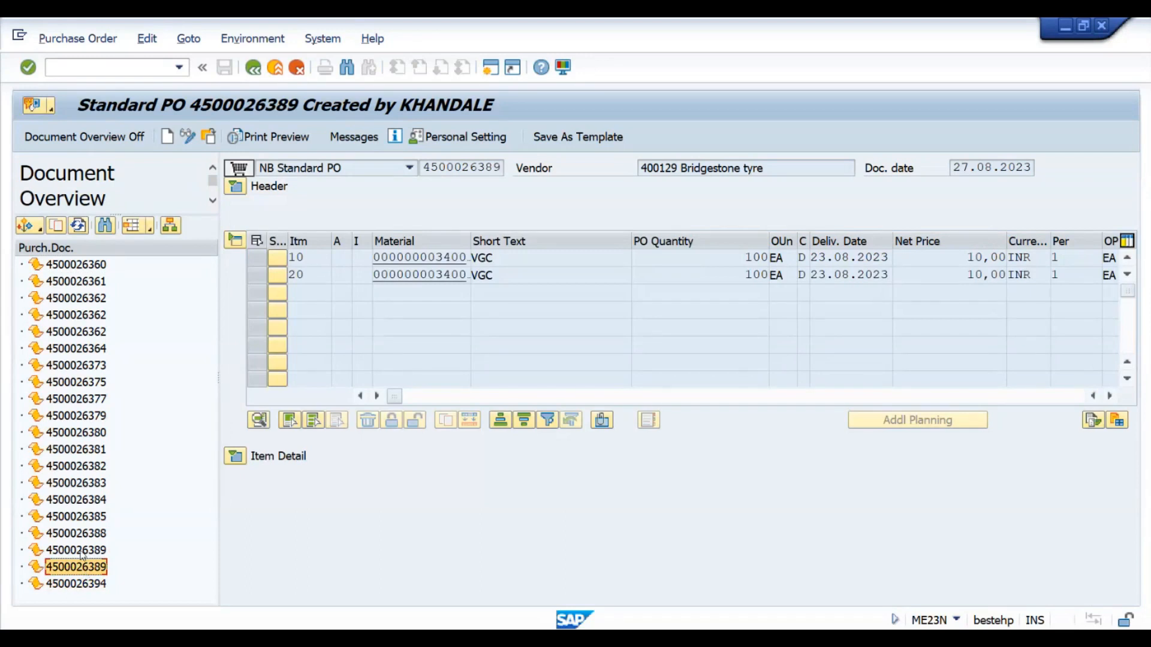
click(83, 552)
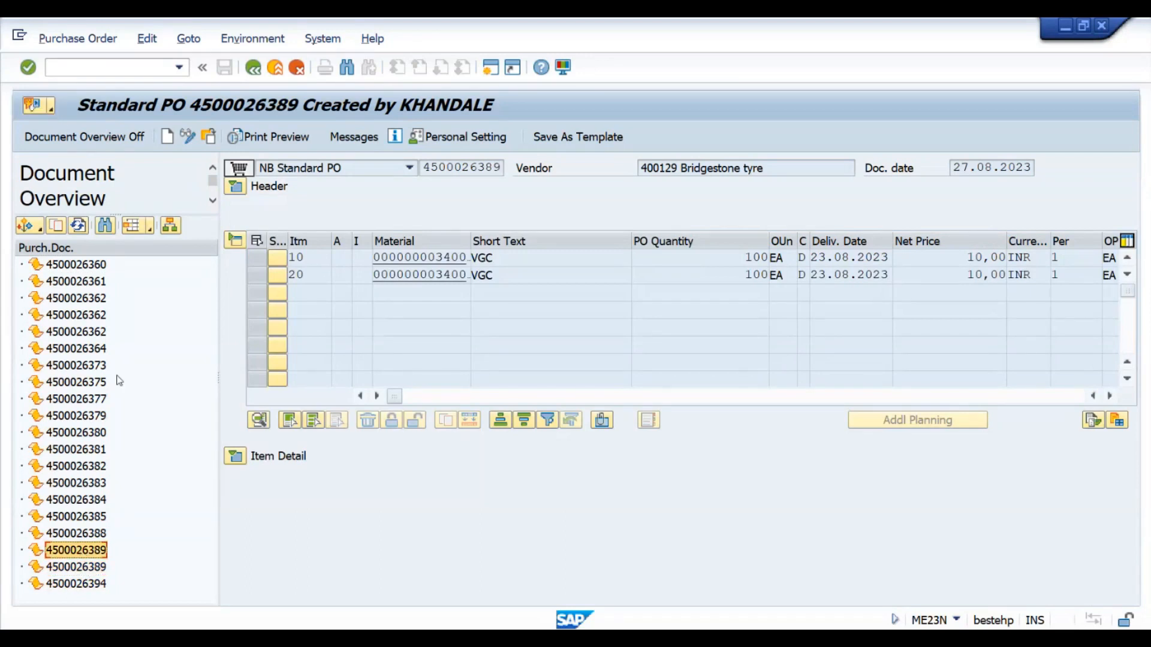
Open transaction SE16N in another new session and load the purchasing document header table EKKO.
click(492, 67)
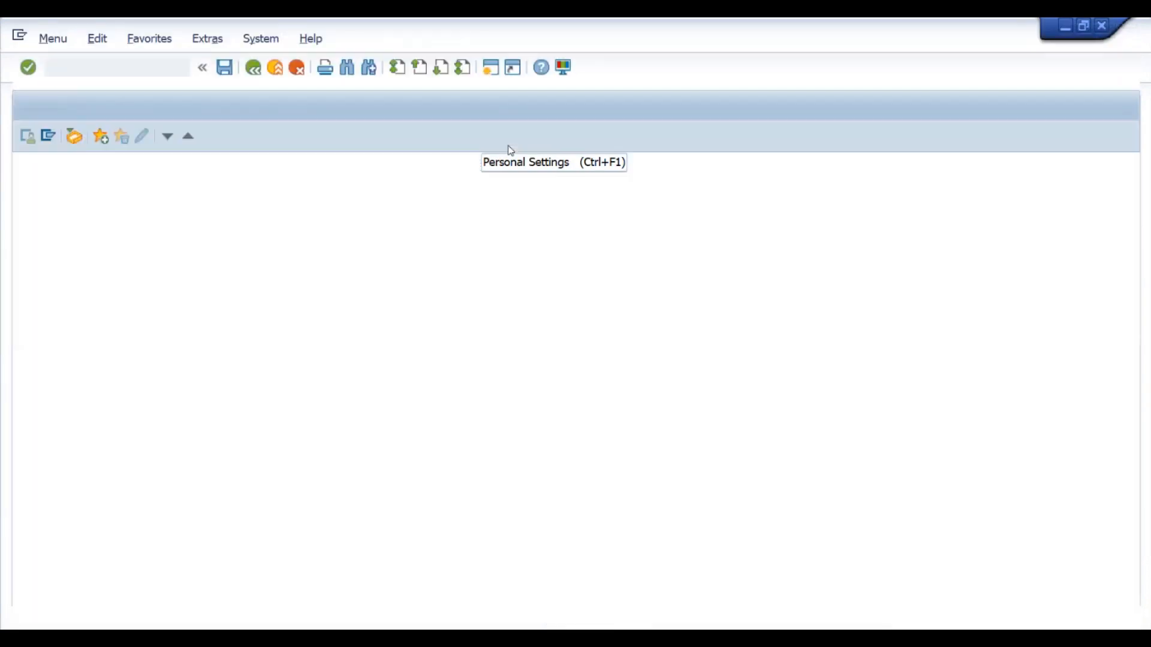
text(se16n)
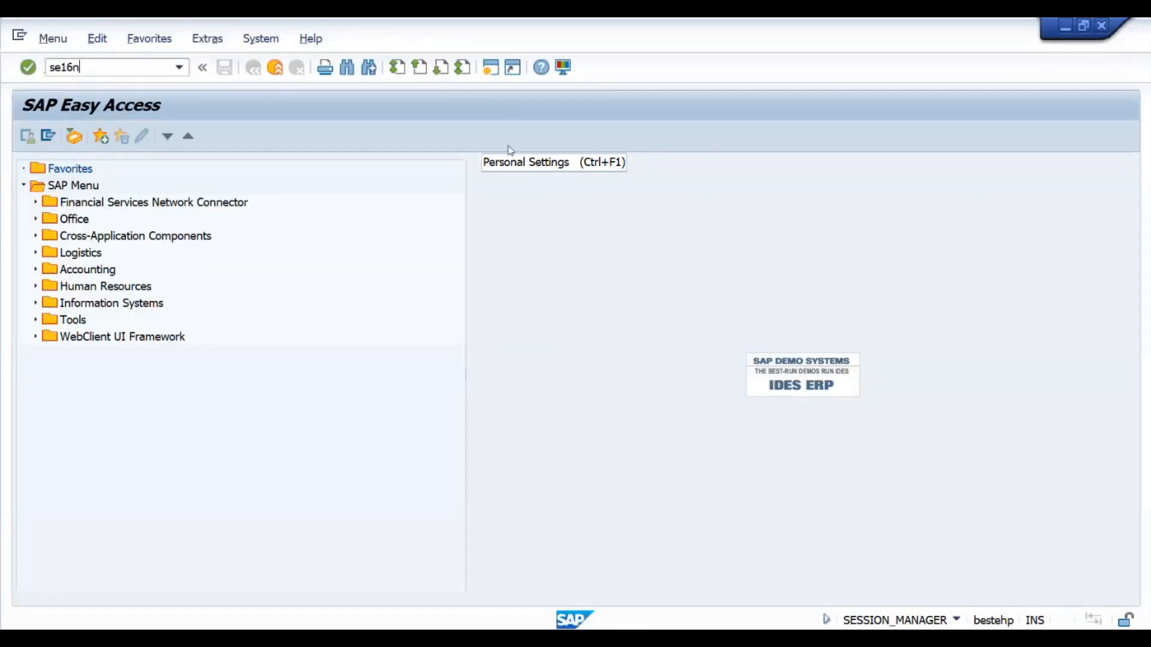
key(Return)
text(ekko)
key(Return)
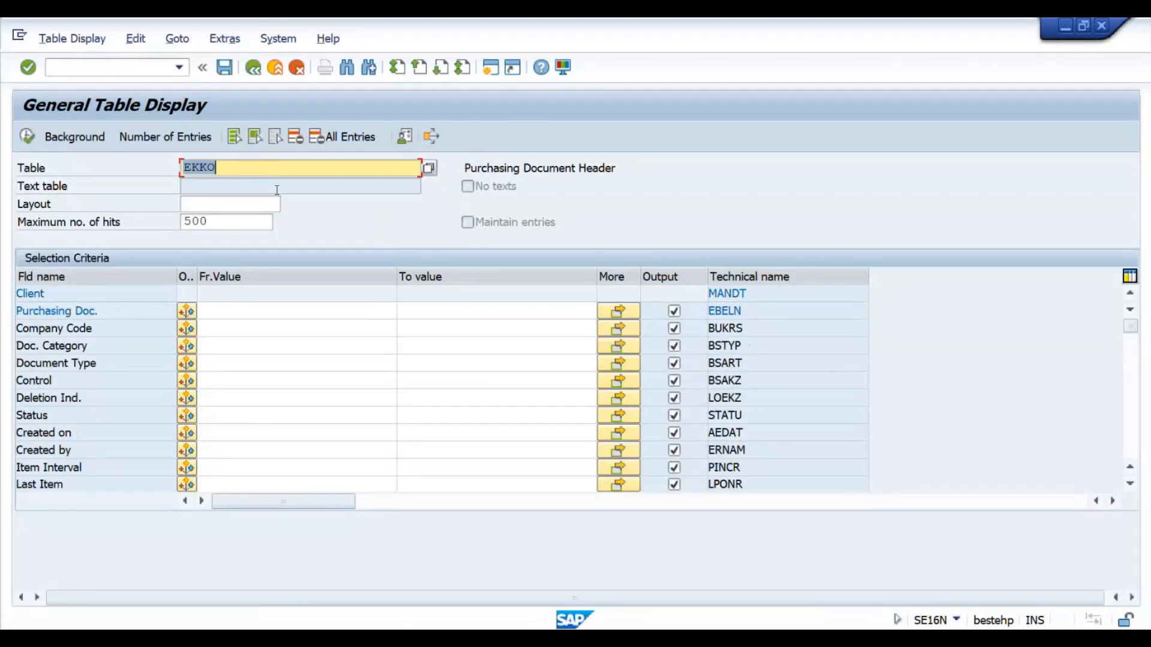
drag(257, 173, 171, 158)
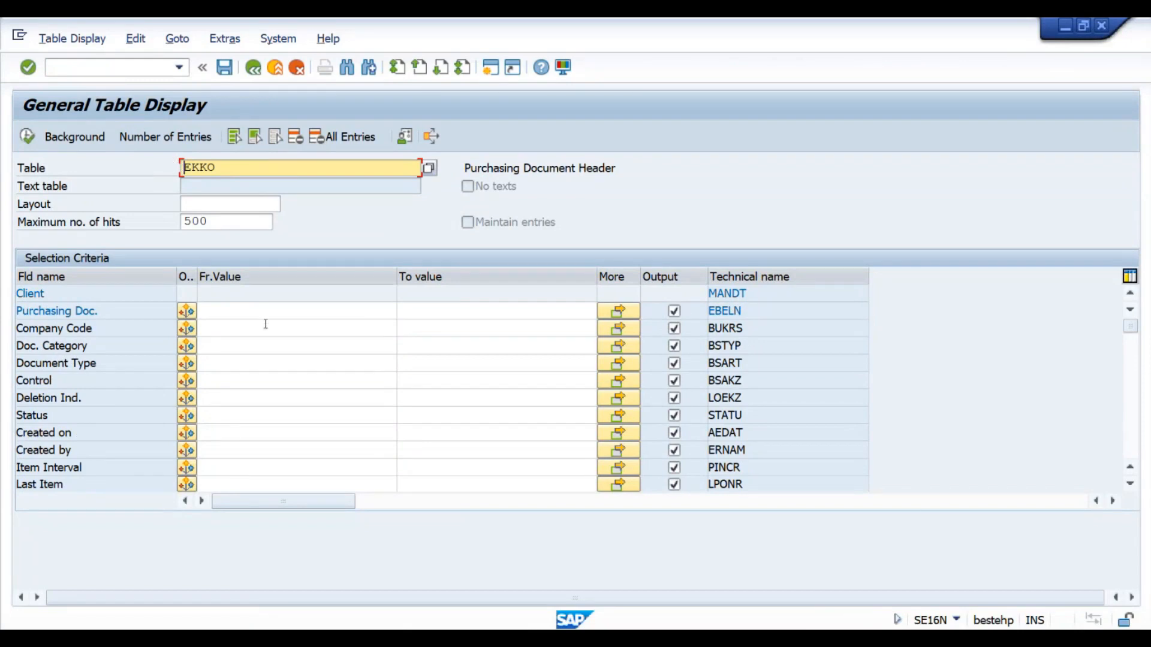
Filter table EKKO by company code AG23 and display the matching purchasing documents.
click(232, 330)
text(ag23)
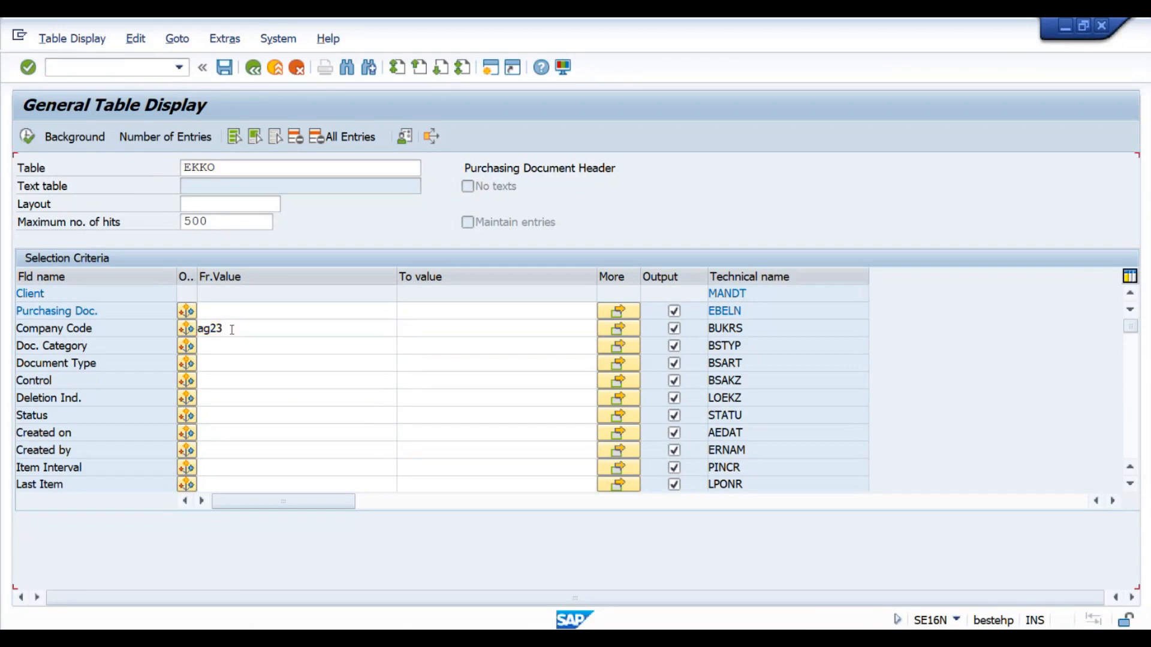
click(28, 139)
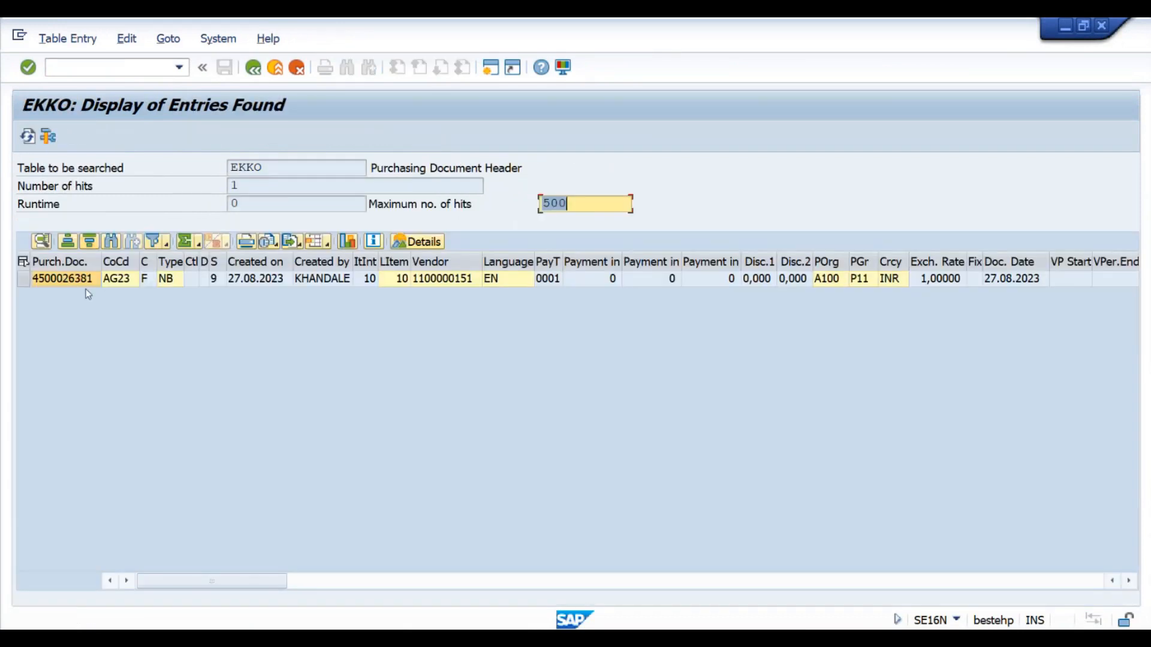
Select the purchasing document number in the EKKO result and switch back to the purchase order display.
click(81, 279)
click(81, 280)
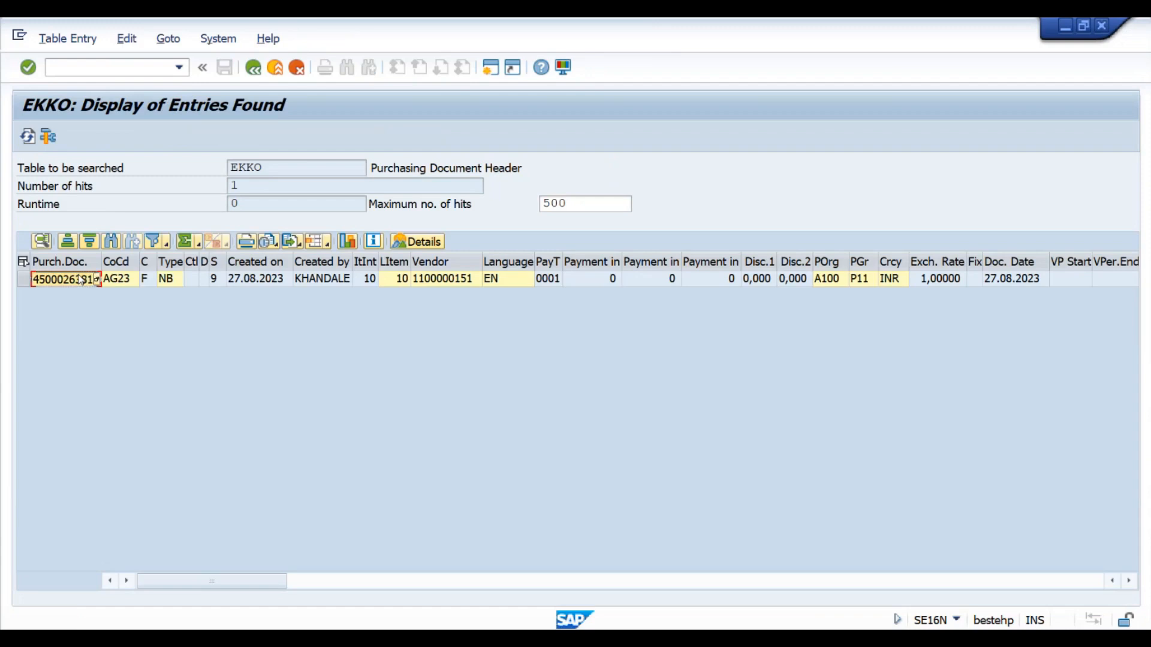
key(alt+Tab)
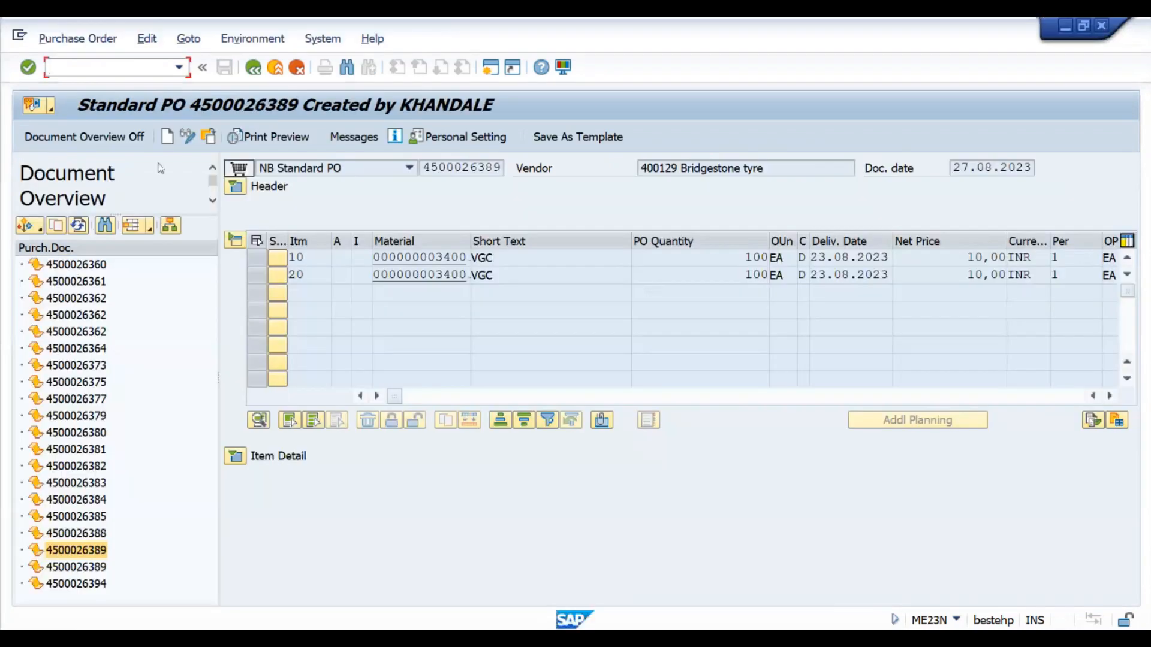
Try to create a standard purchase order with reference to item 10 of the copied purchasing document.
click(167, 137)
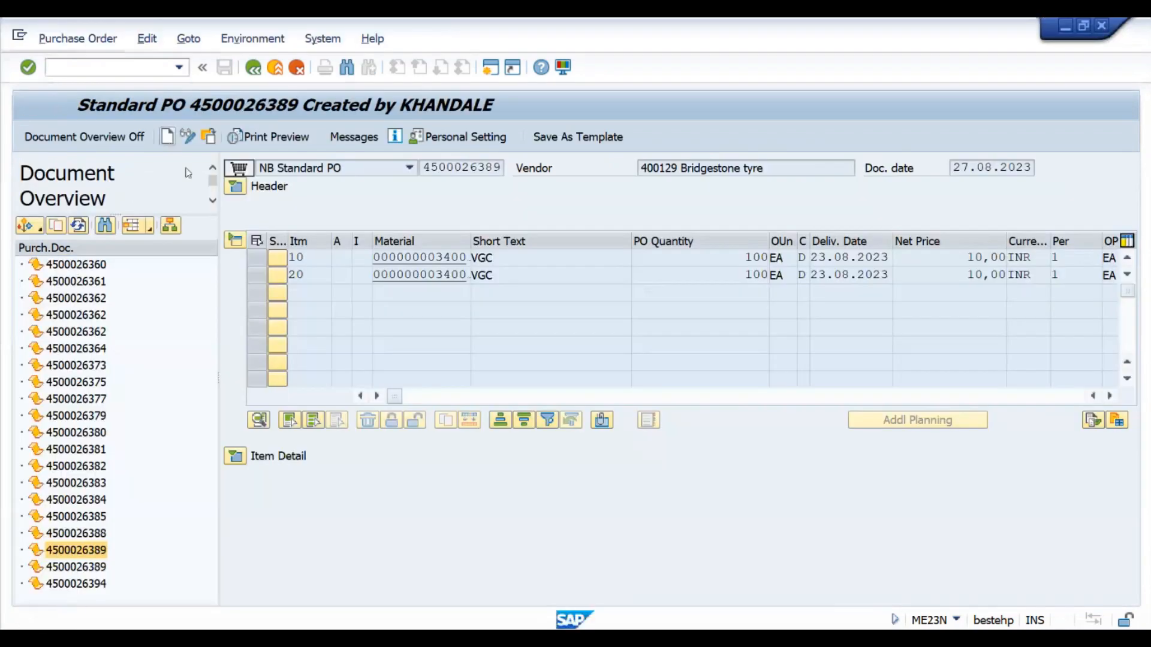
drag(395, 396, 674, 396)
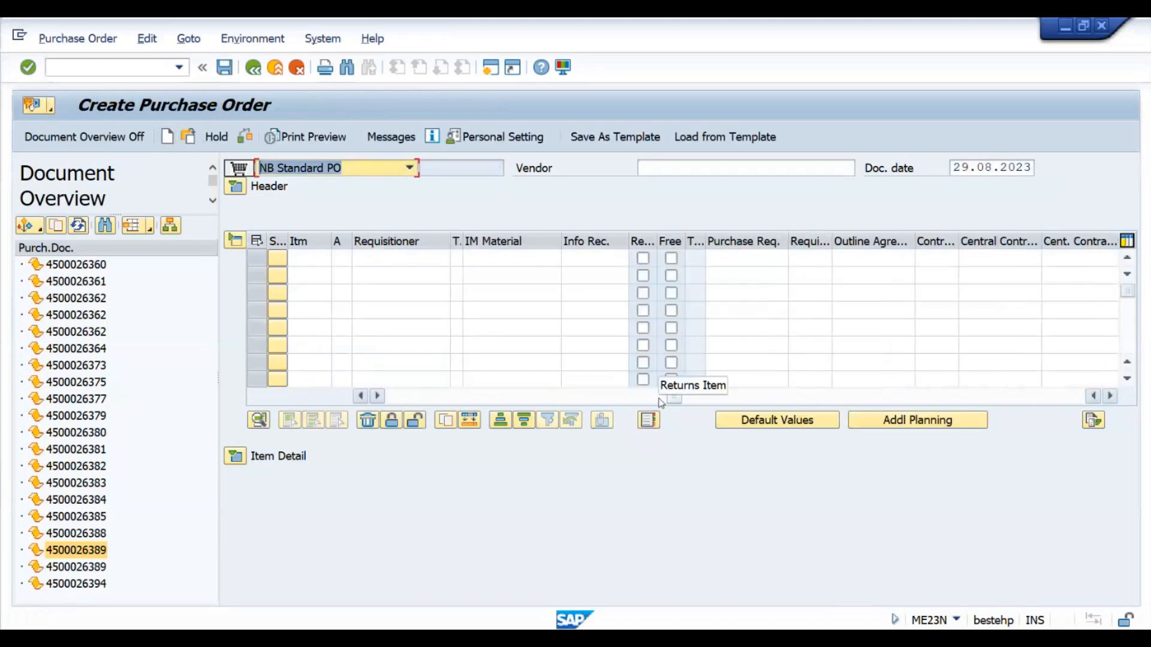
click(724, 396)
click(820, 396)
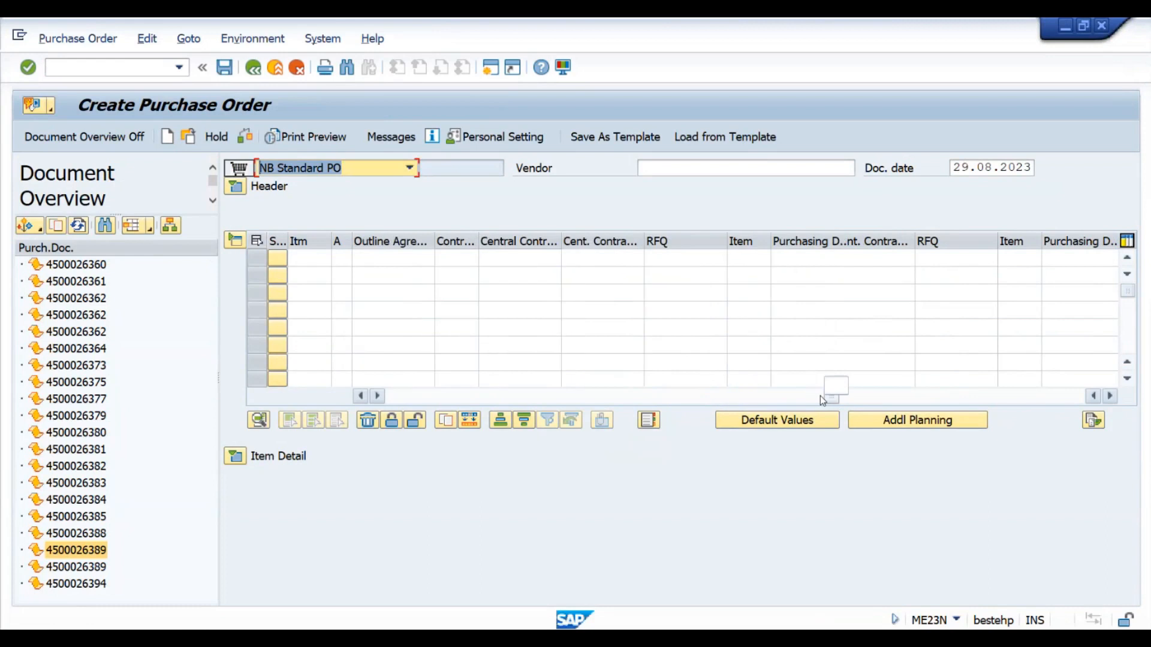
click(806, 257)
key(ctrl+v)
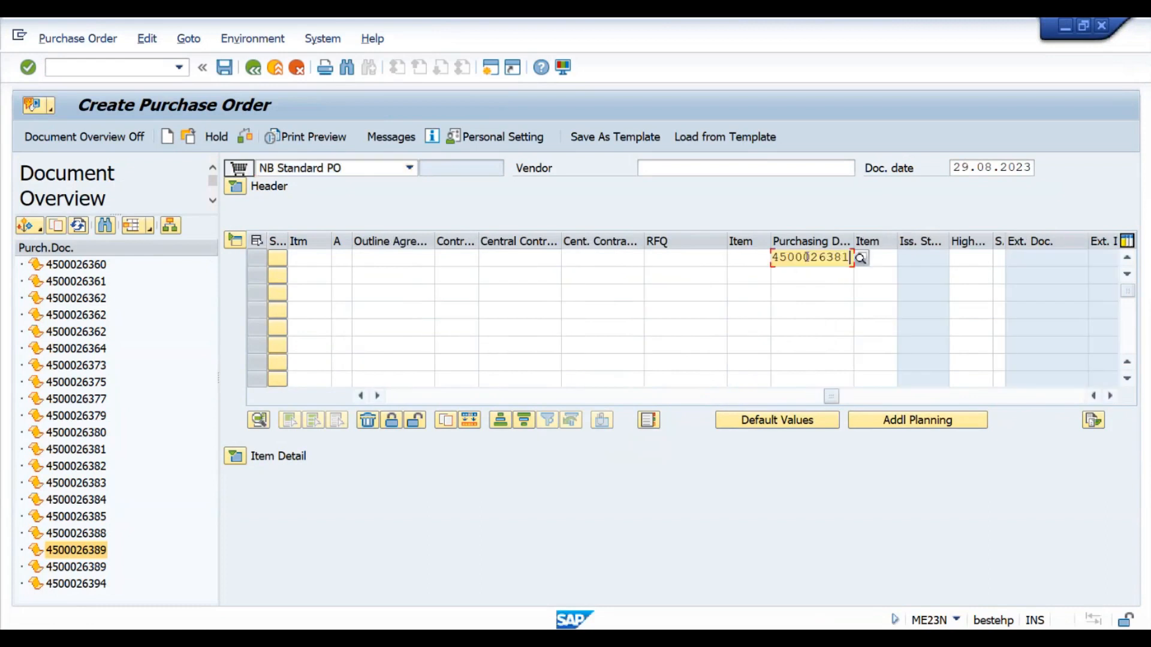
key(Tab)
text(10)
key(Return)
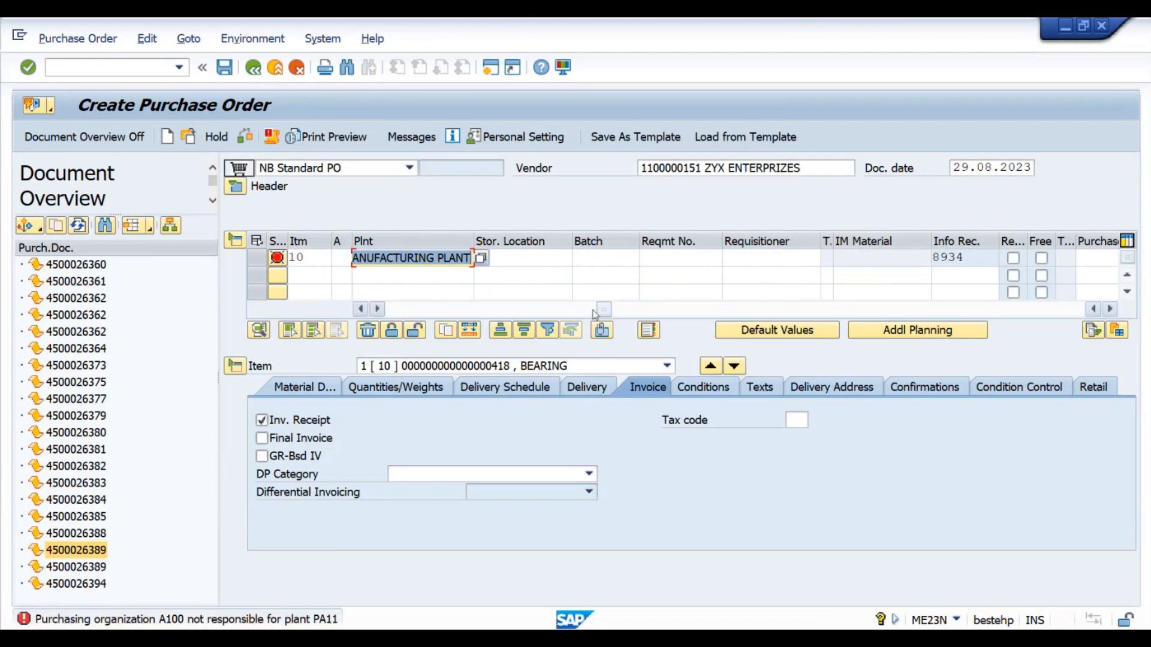
drag(603, 310, 396, 322)
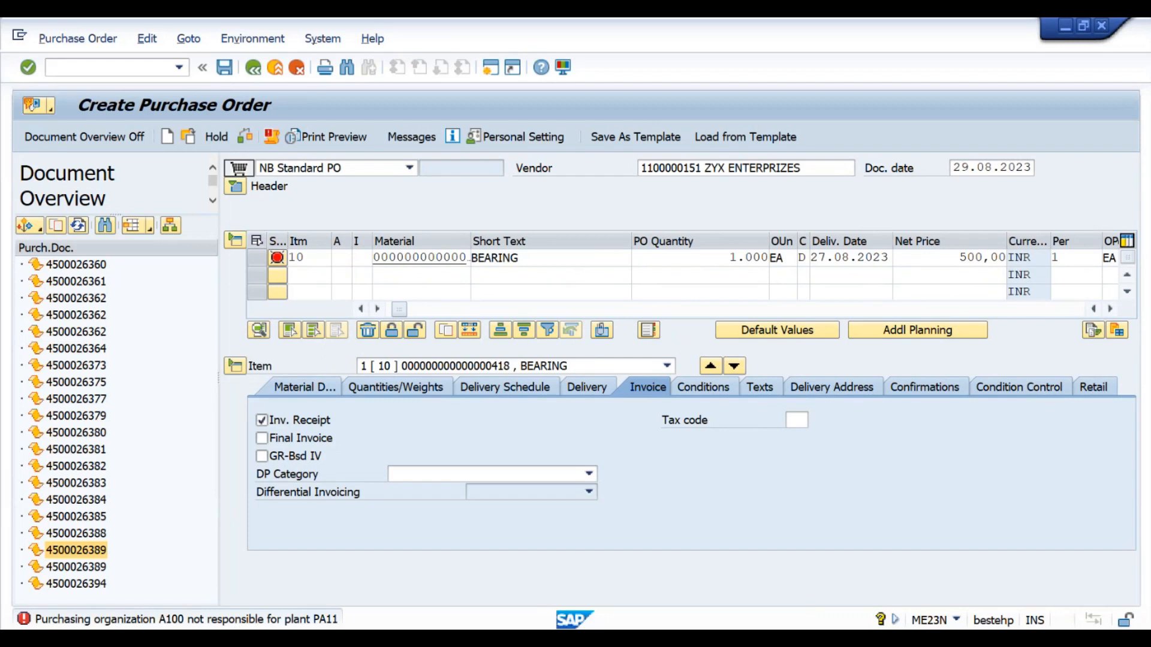
Switch to the purchasing organization to plant assignment view and check the A100 entry for plant VN10.
key(alt+Tab)
key(Tab)
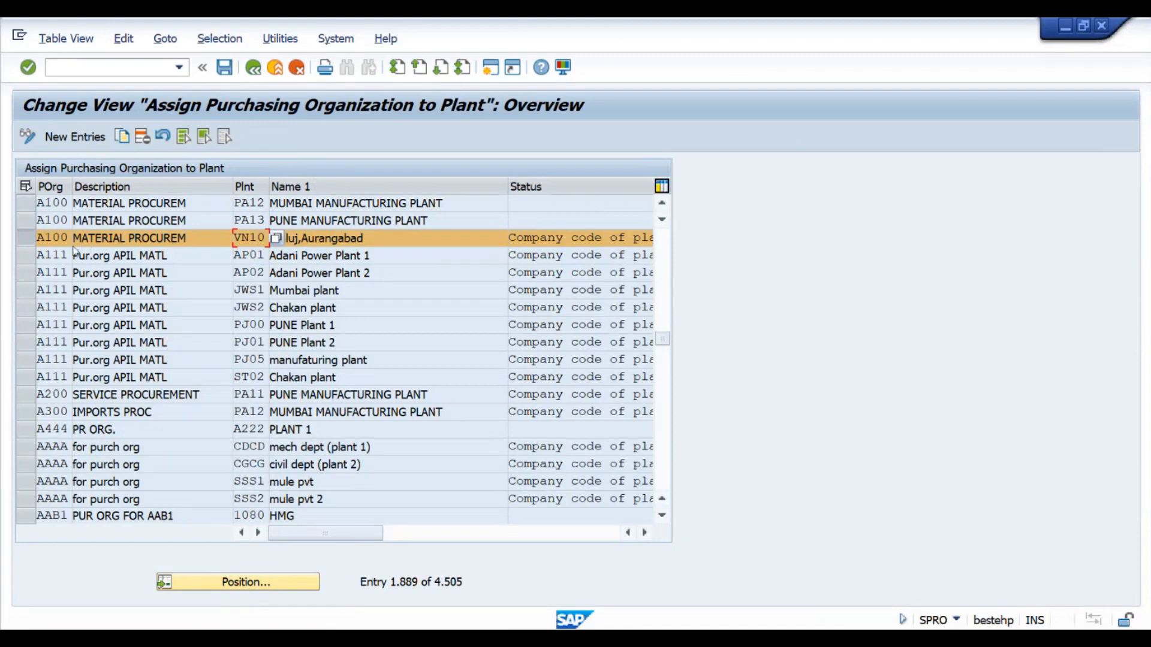
click(55, 238)
click(43, 241)
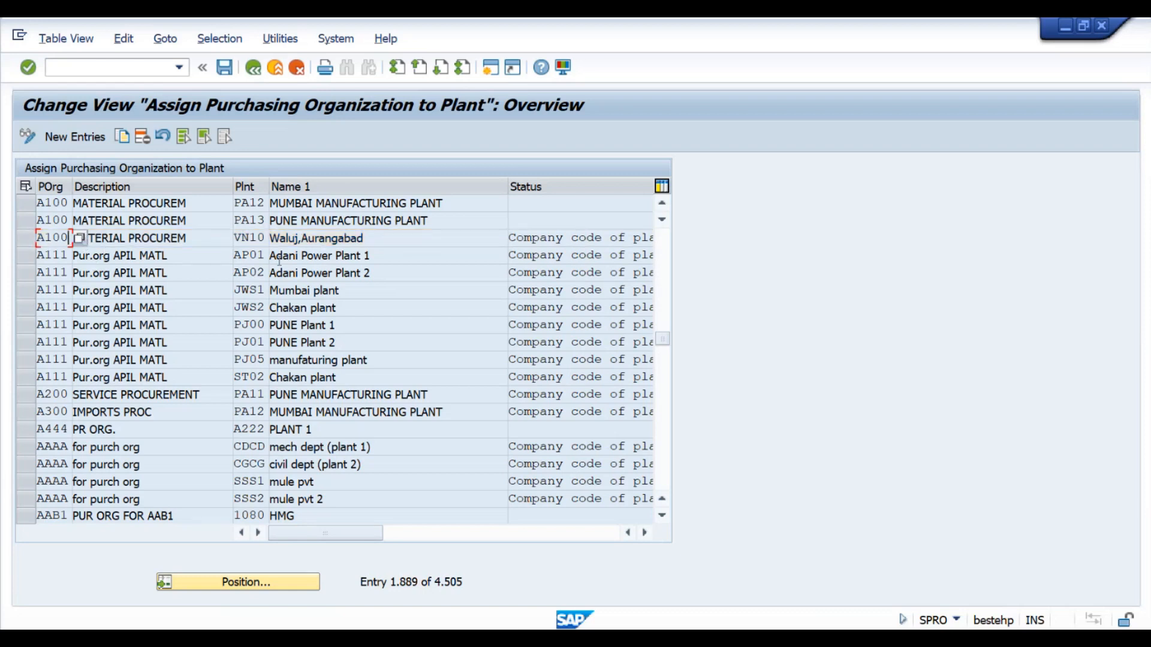
click(268, 237)
Add a new entry assigning purchasing organization A100 to plant PA11, save it and return to the assignment overview.
click(63, 138)
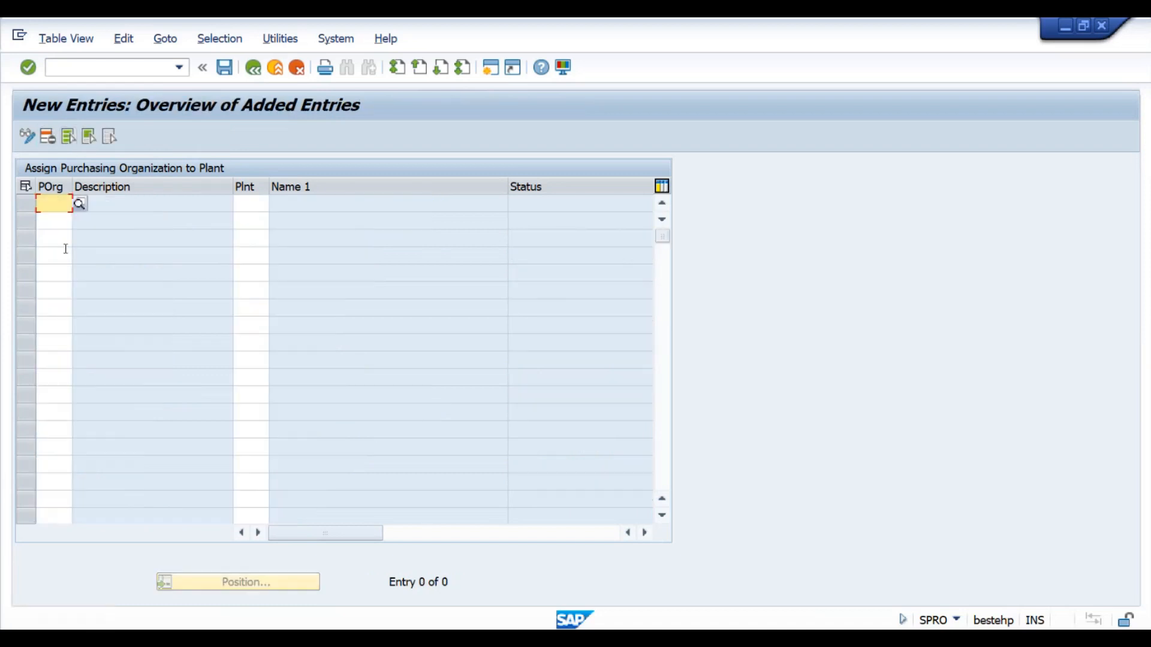
text(a100)
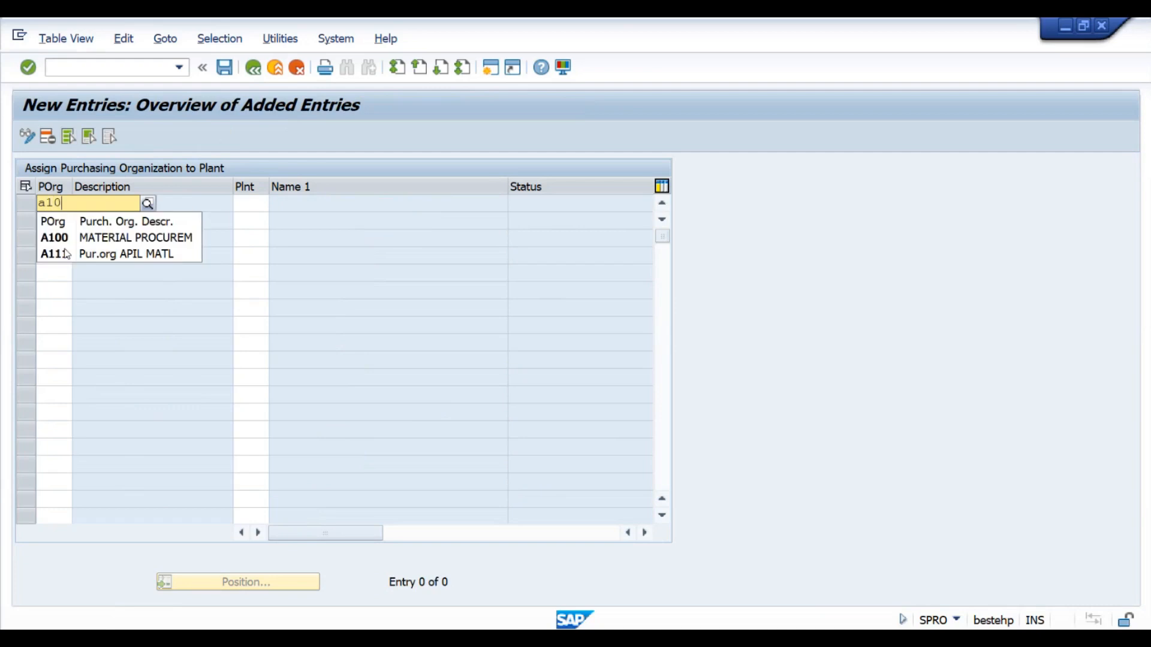
key(Tab)
text(pa11)
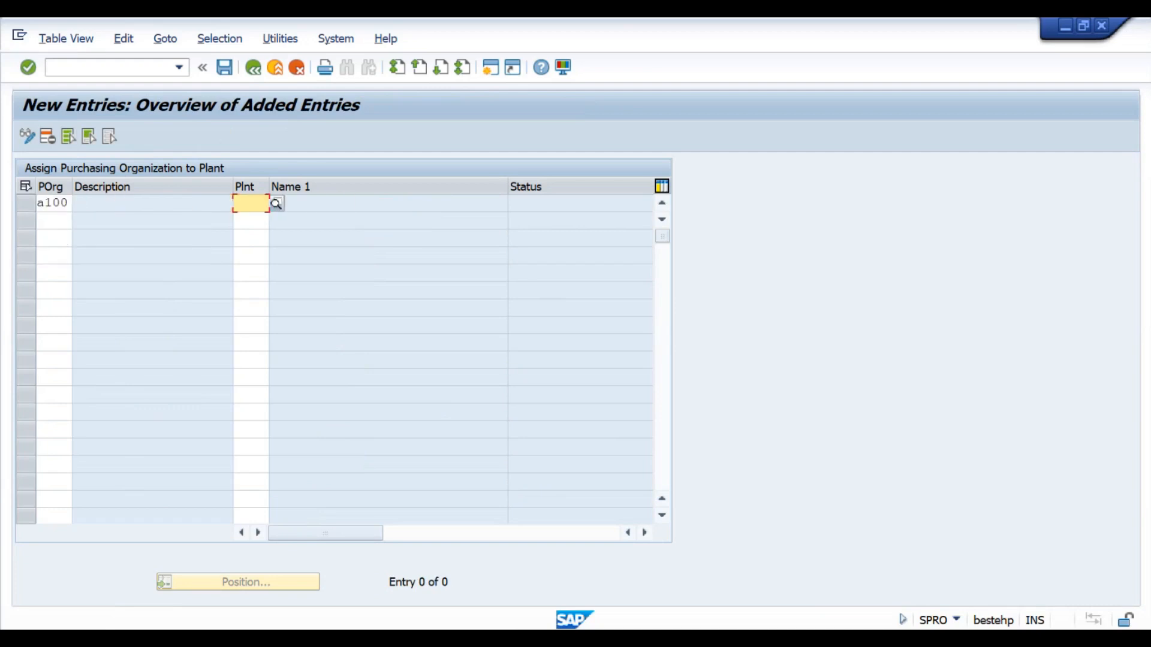
key(Return)
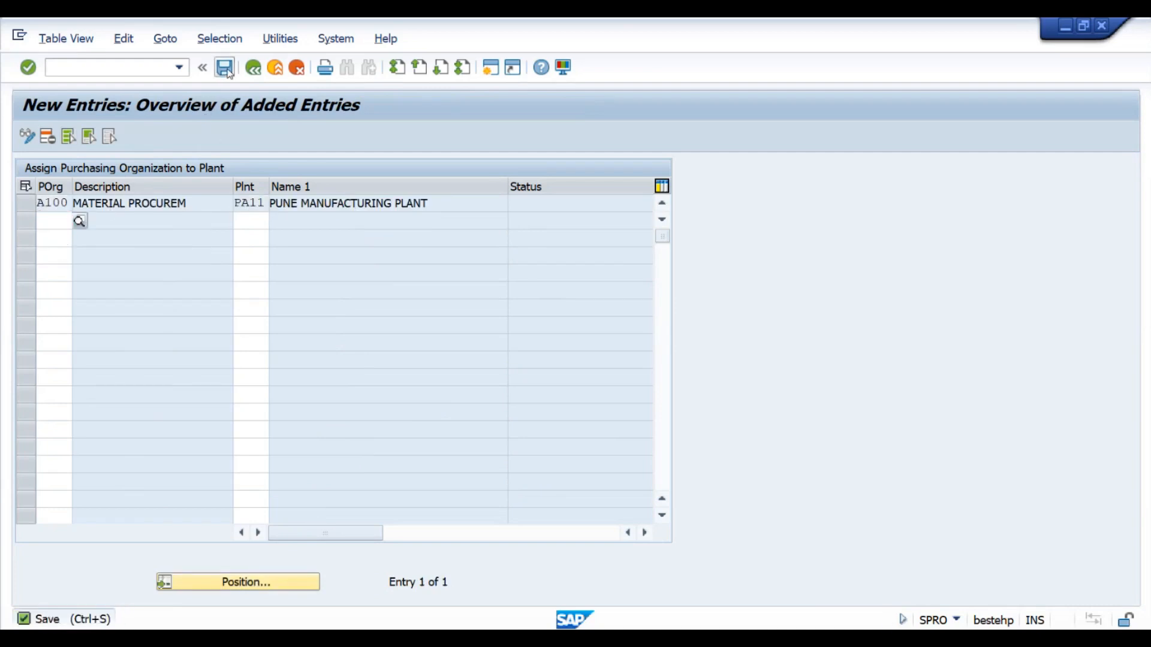
click(225, 68)
click(366, 325)
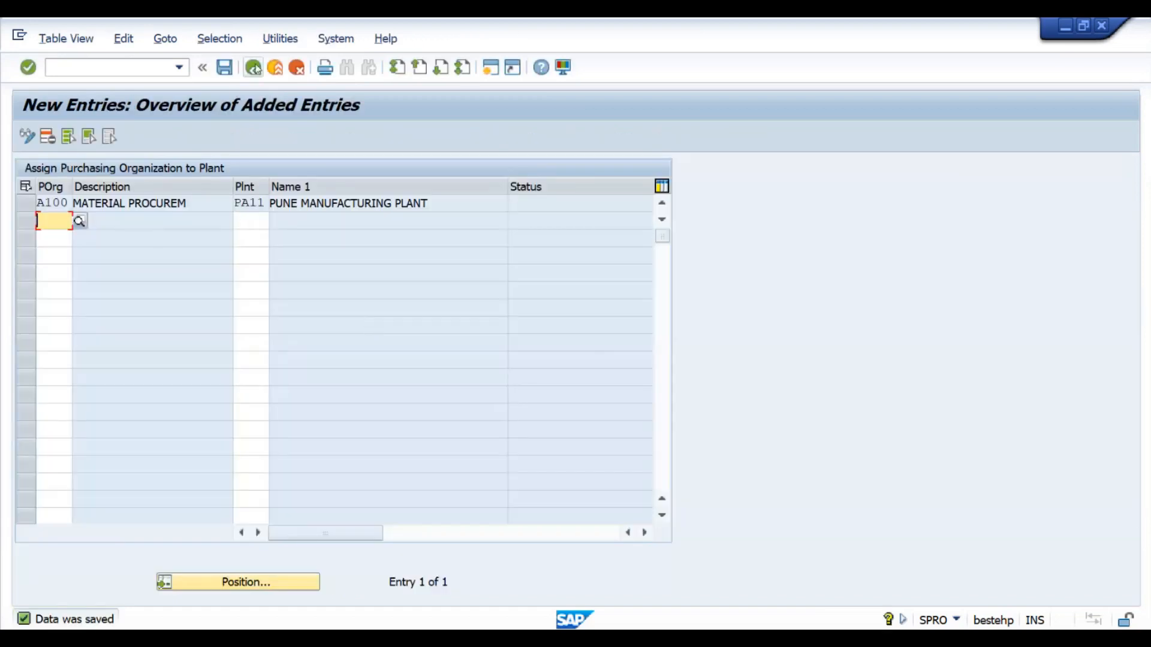
click(253, 67)
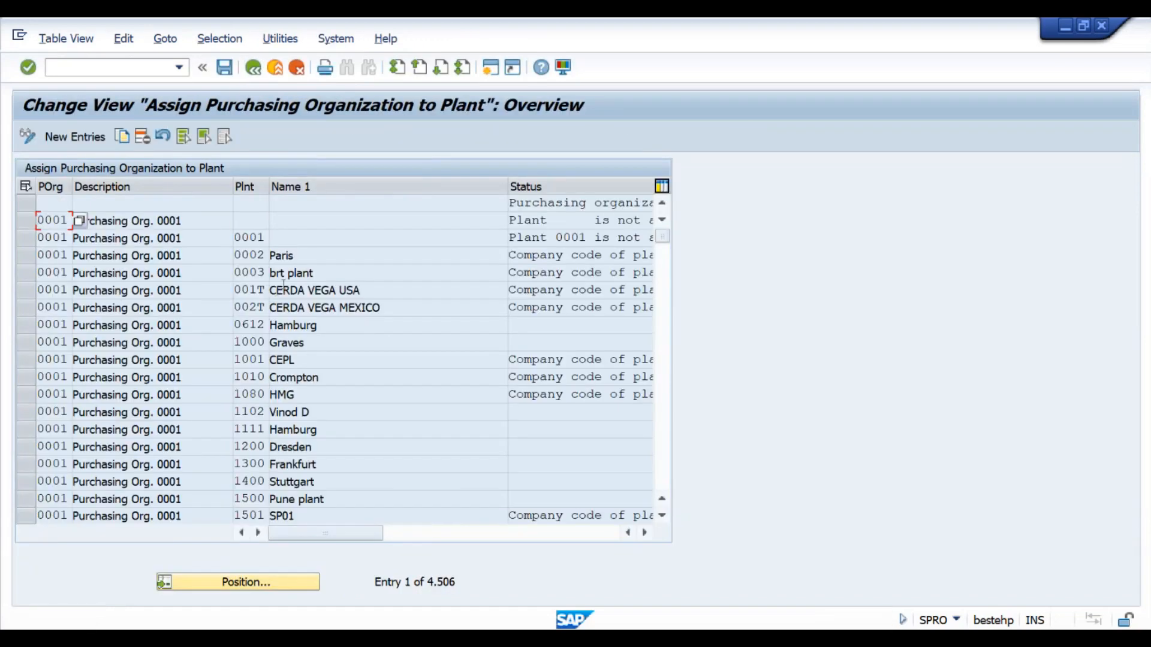
Switch back to the purchase order draft and exit it without saving.
key(alt+Tab)
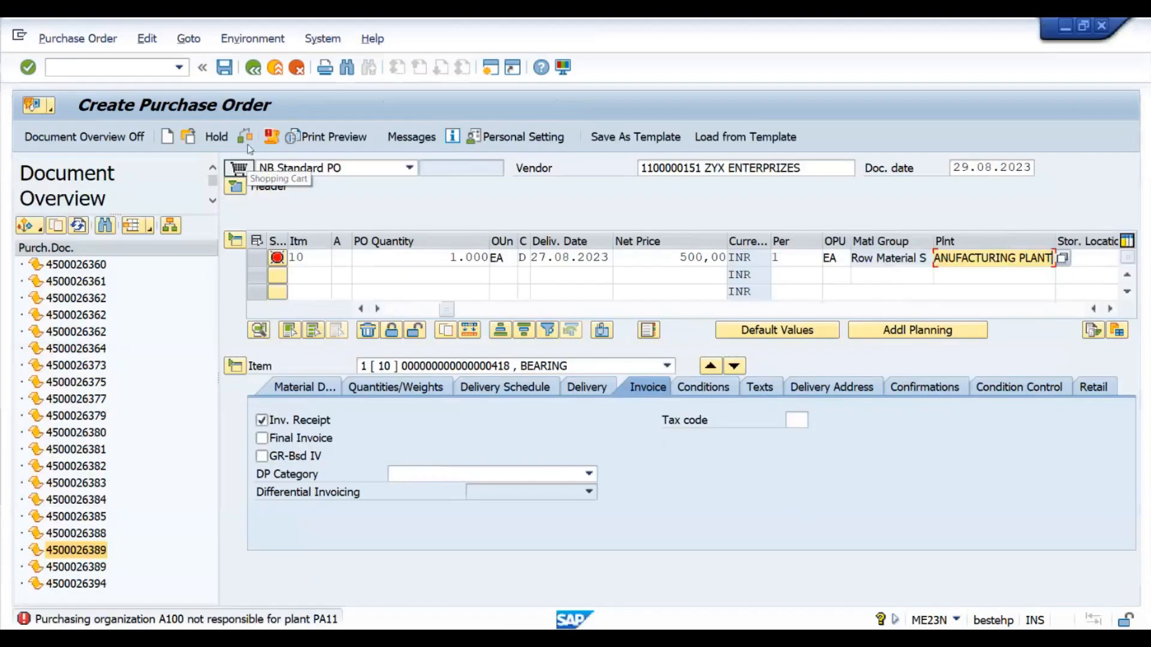
click(276, 67)
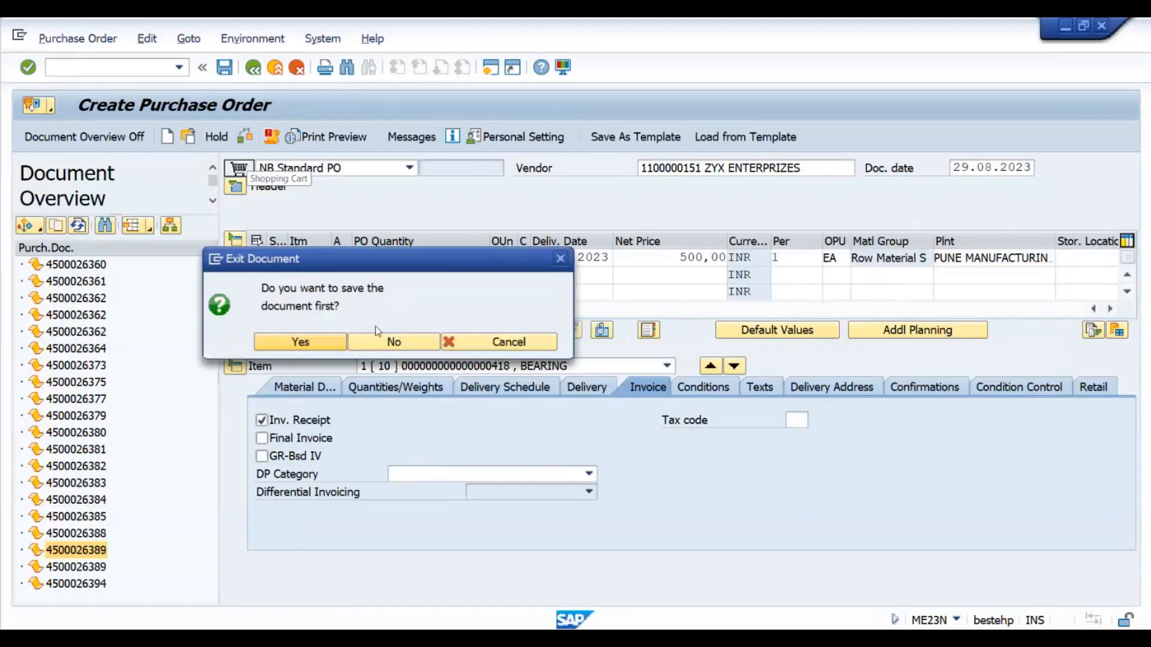
click(386, 344)
Position the plant assignment overview at purchasing organization A100 and check its assigned plants.
key(alt+Tab)
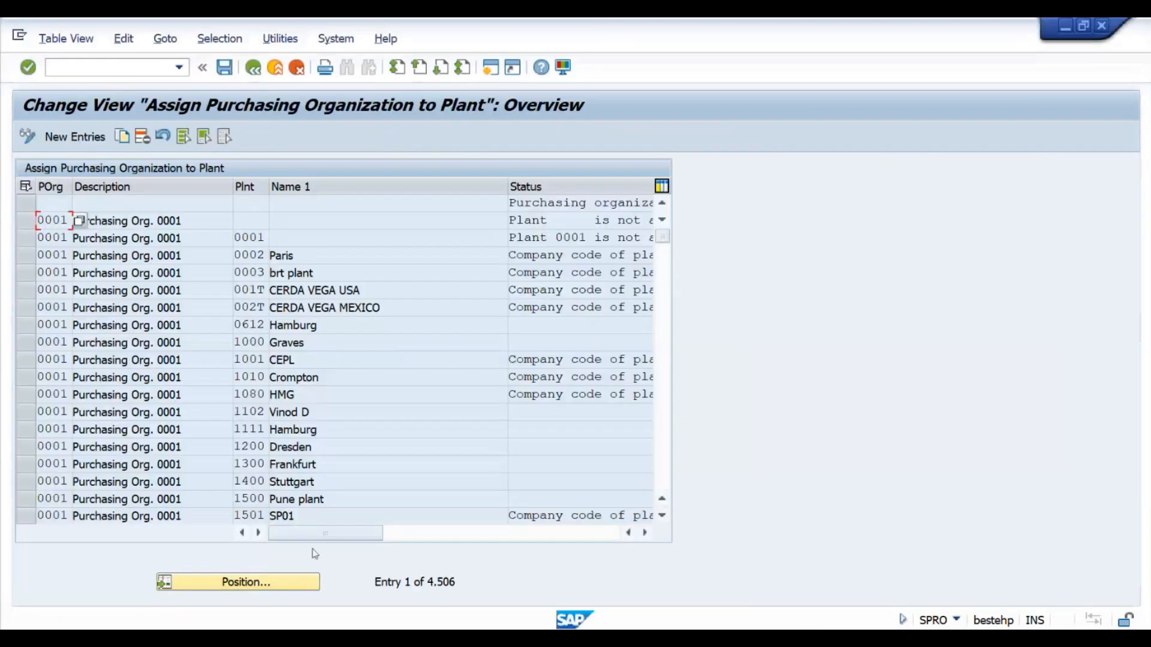
click(235, 583)
text(a100)
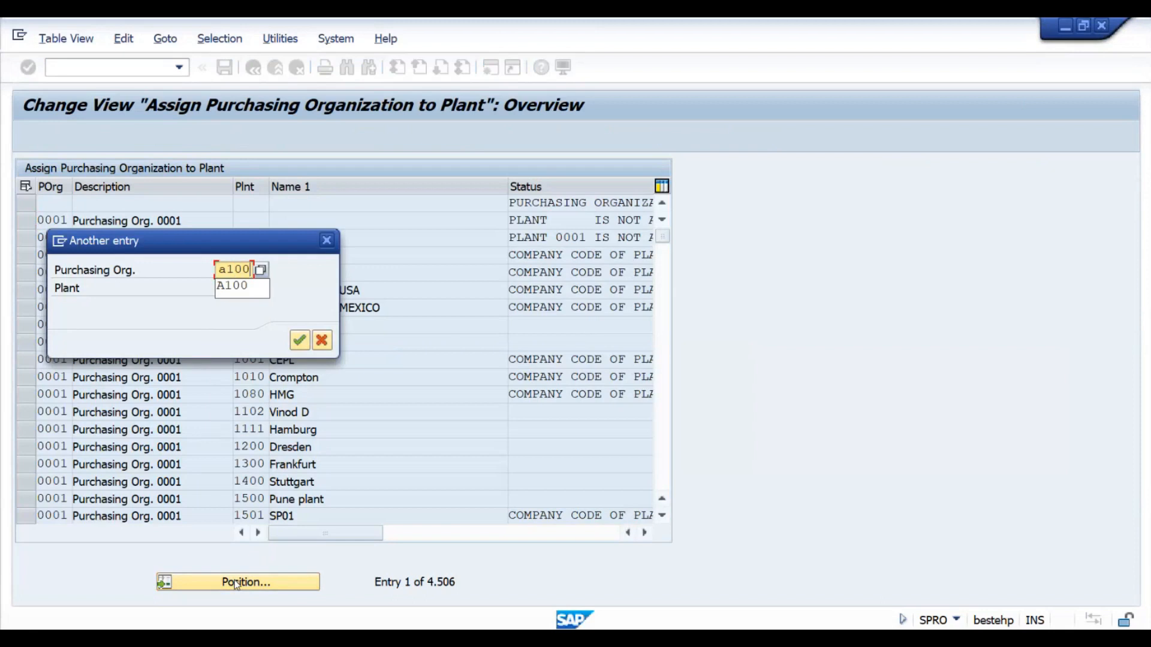
key(Return)
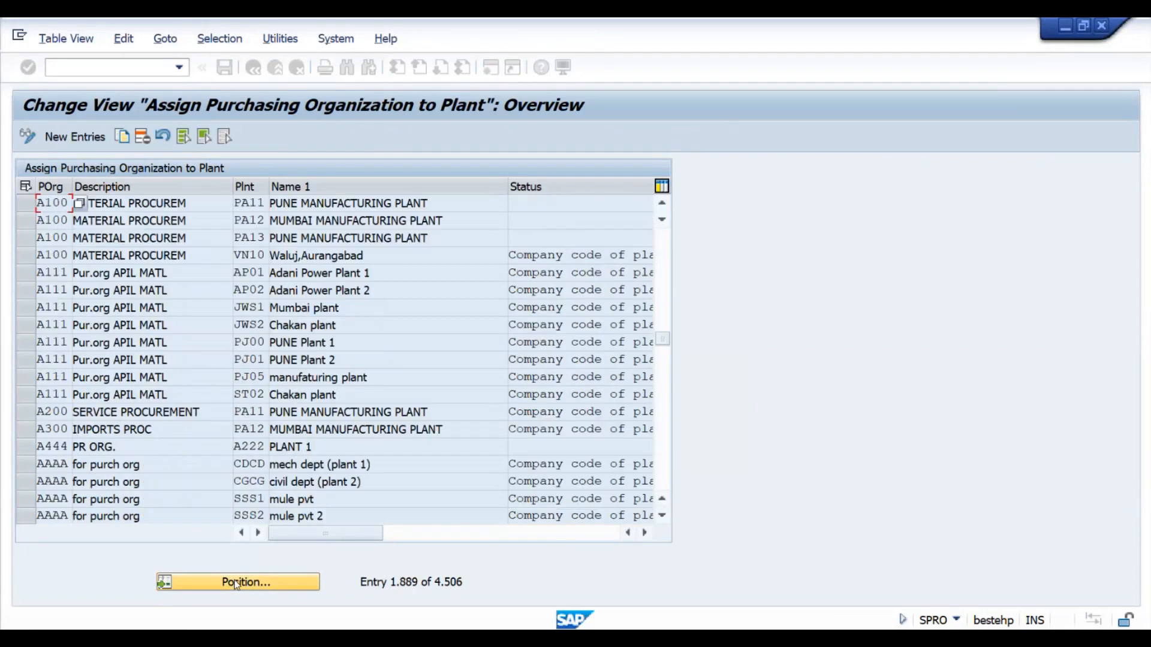
click(242, 240)
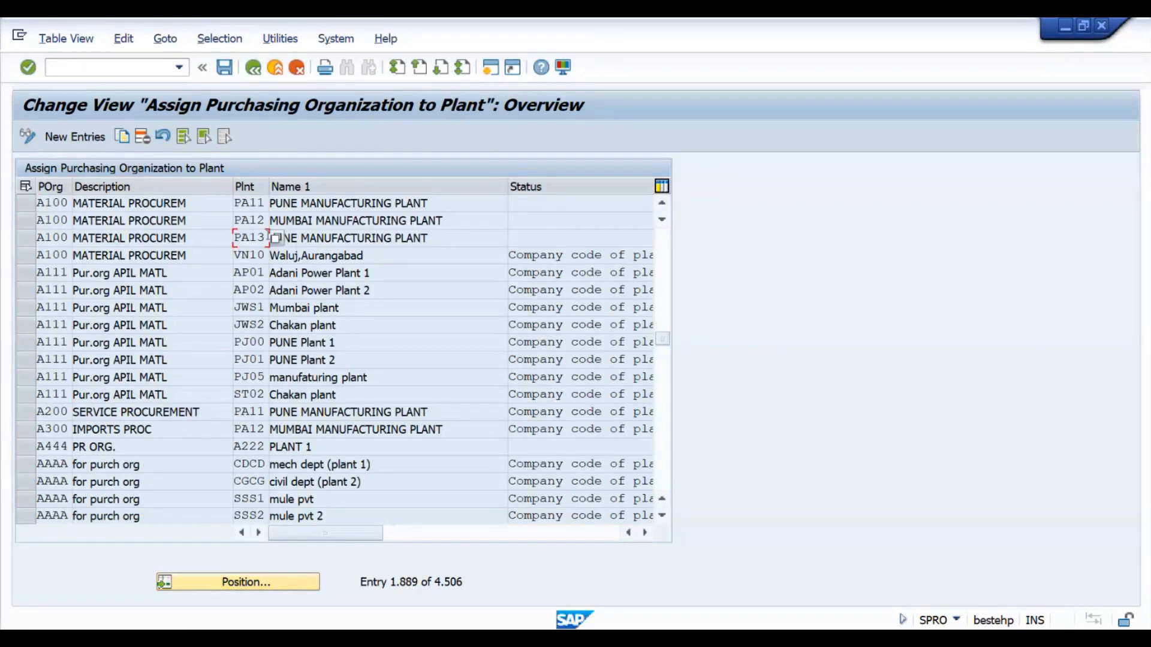
click(70, 240)
Open transaction ME23N in the SAP Easy Access session.
mouse_move(667, 624)
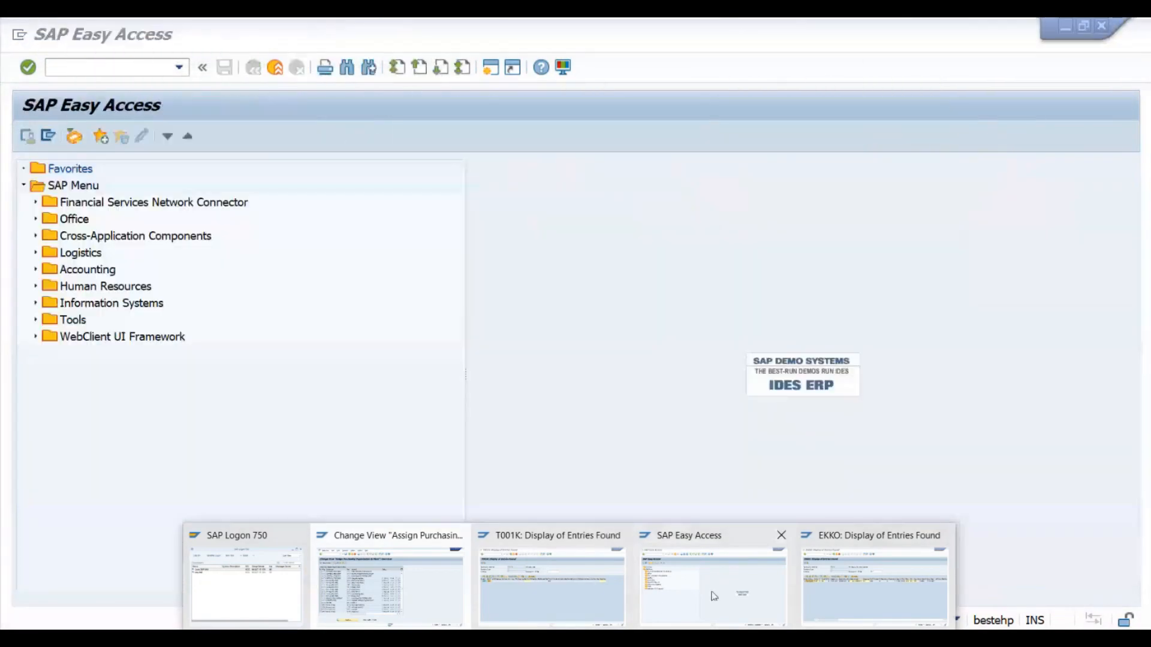
click(714, 596)
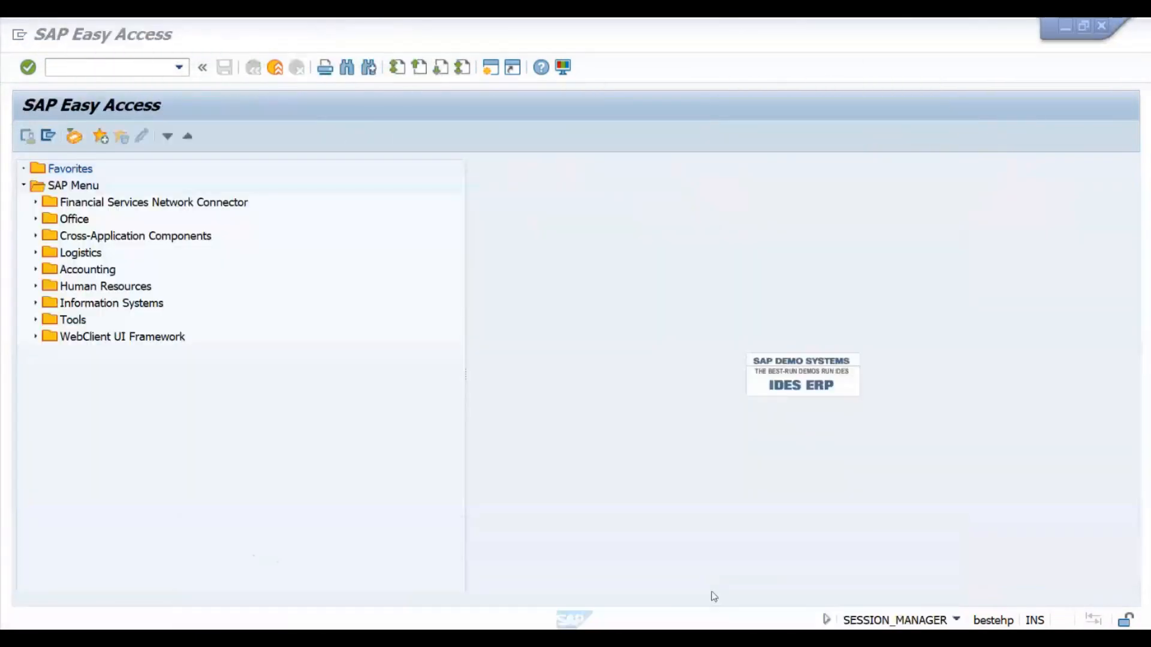
text(me23n)
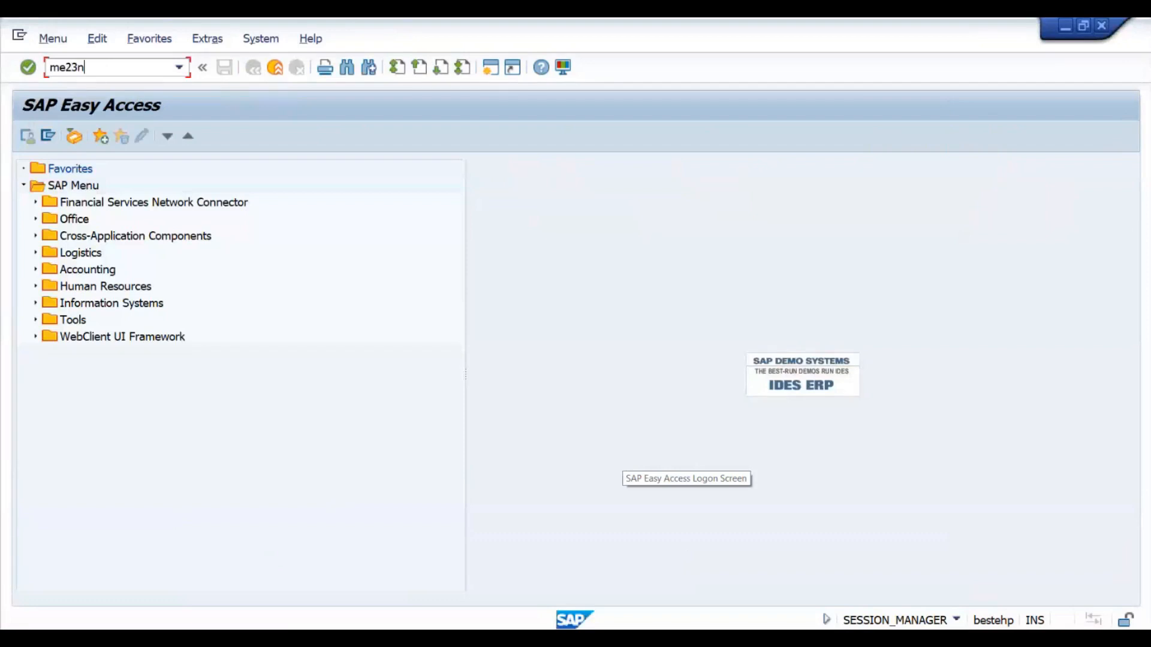
key(Return)
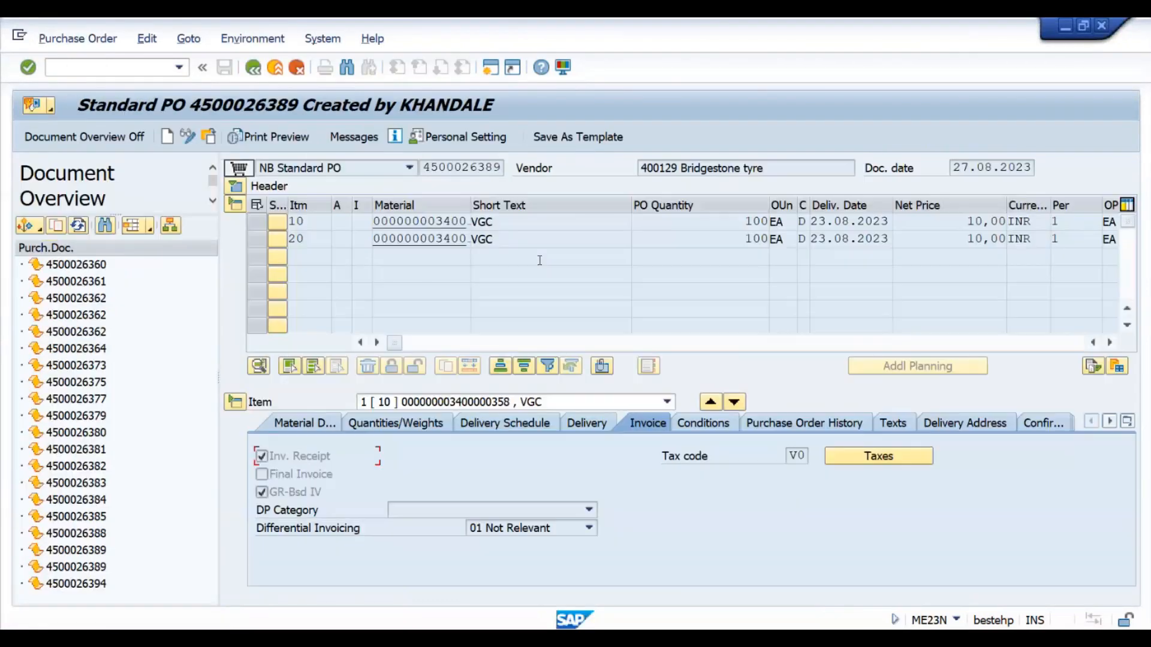
Look up the purchasing document number in the EKKO result and display that purchase order in ME23N.
key(alt+Tab)
key(alt+Tab)
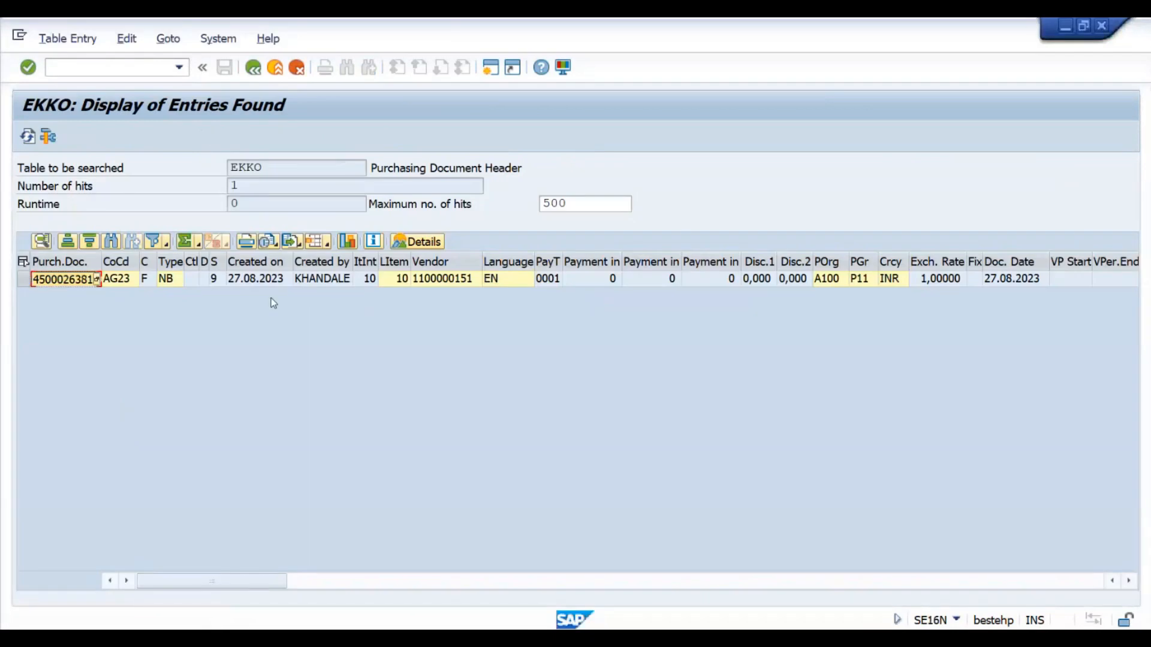
key(alt+Tab)
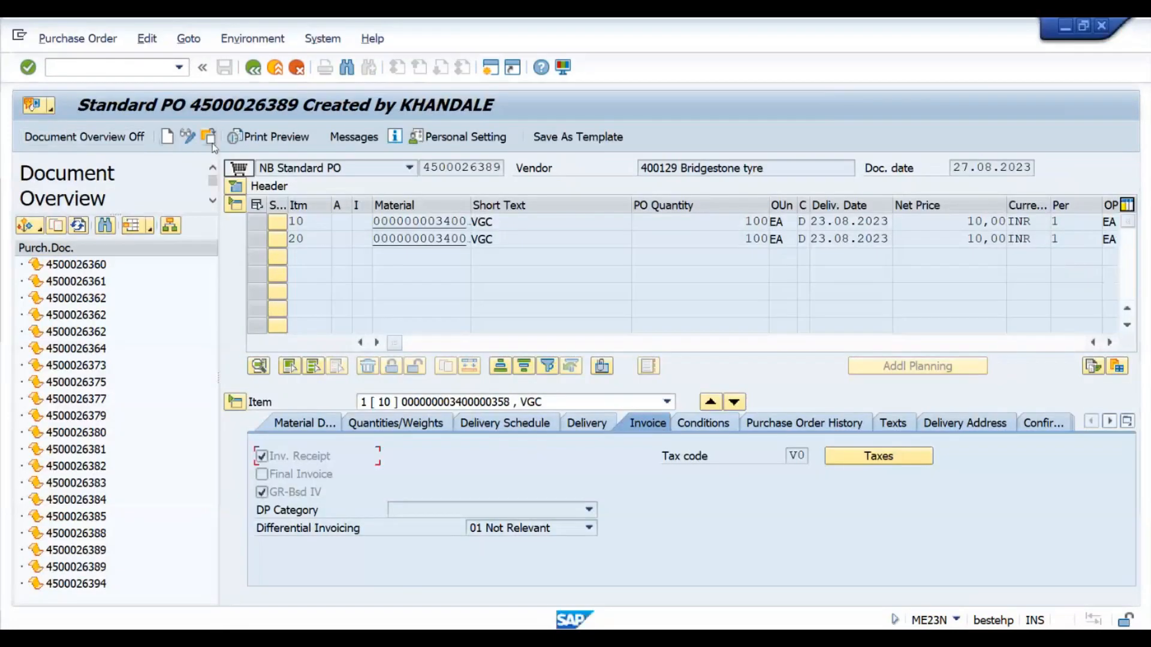
click(209, 137)
text(4500026381)
key(Return)
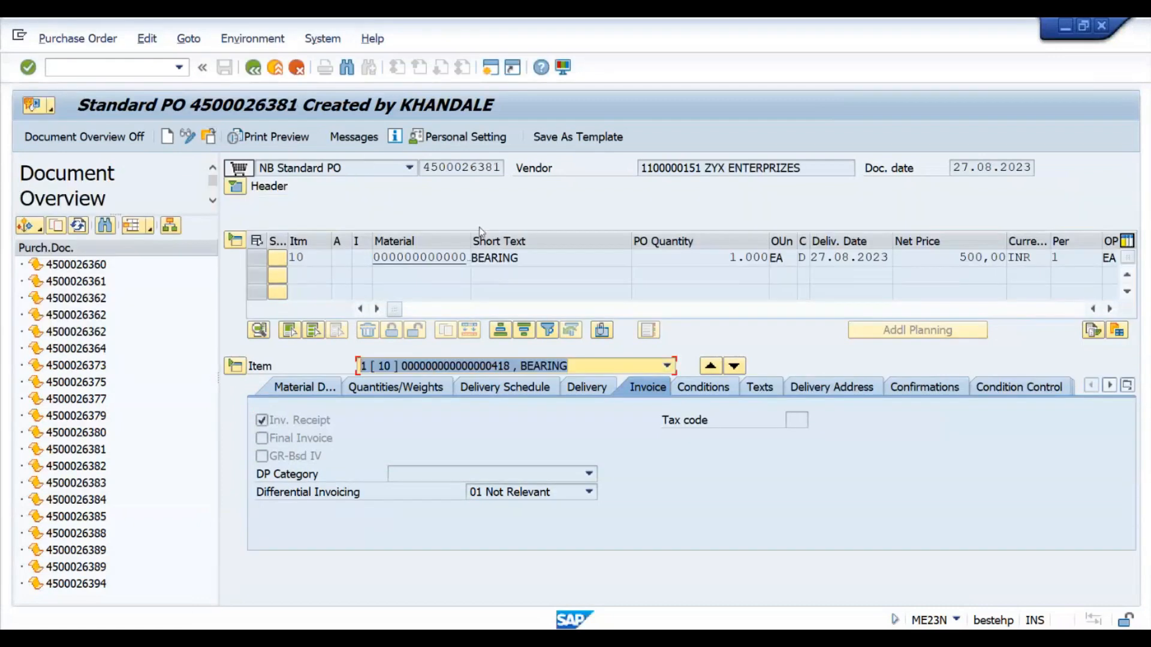
Copy the material number of item 10 and start creating that material in transaction MM01 in a new session.
drag(471, 239, 359, 264)
key(ctrl+c)
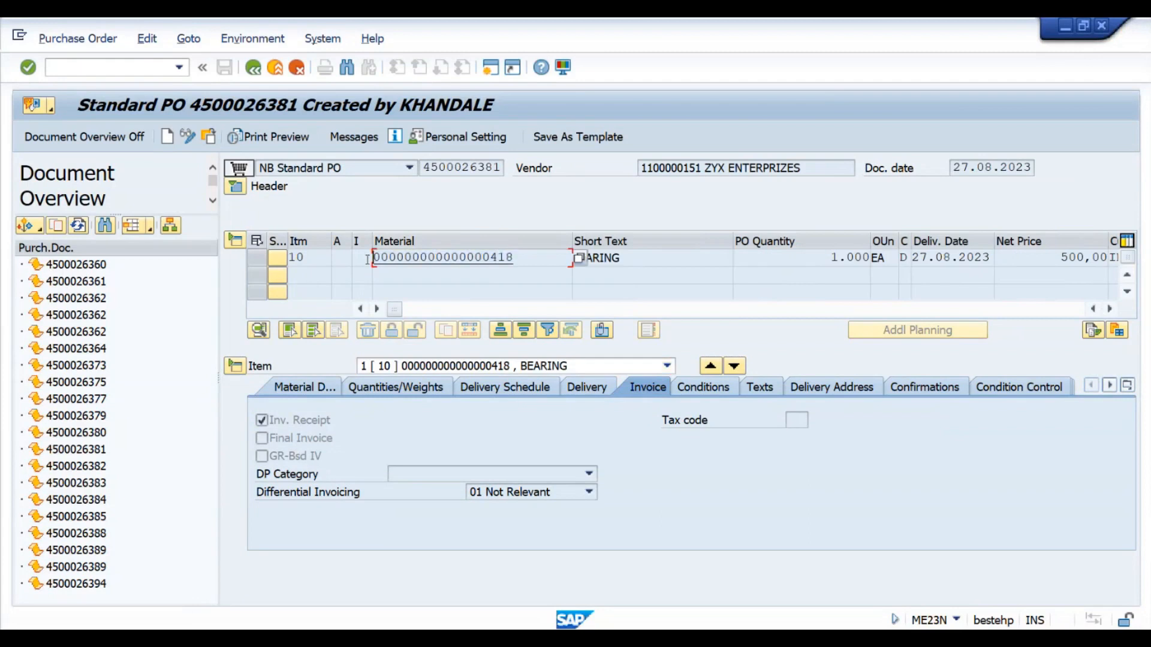
click(491, 69)
text(mm01)
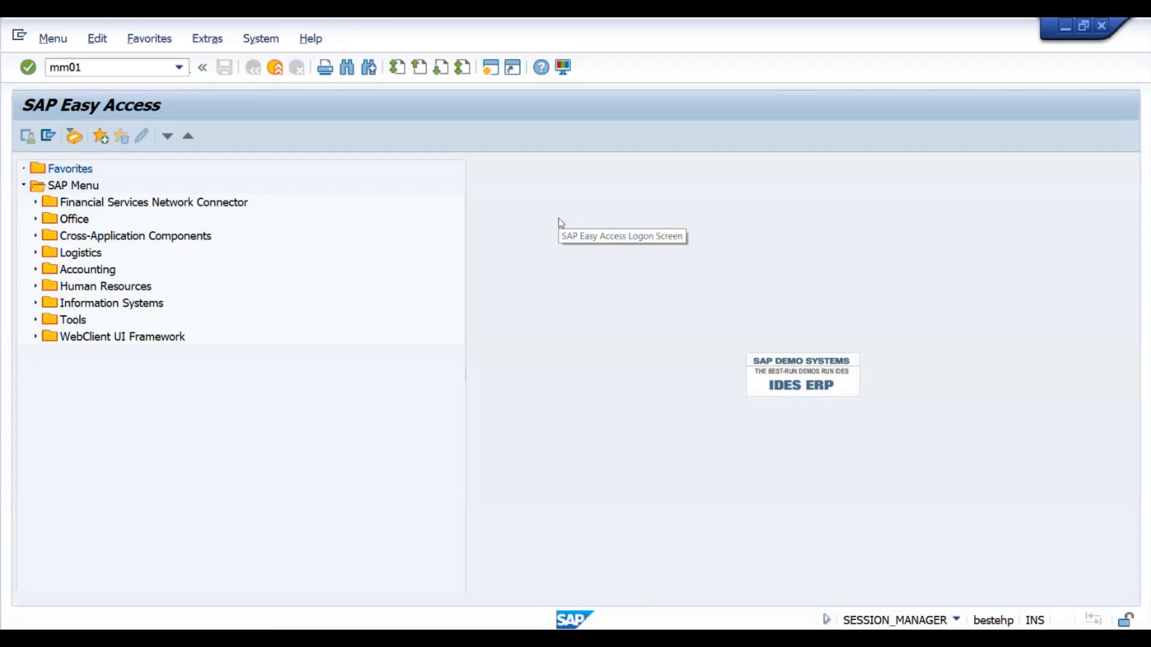
key(Return)
key(ctrl+v)
key(Return)
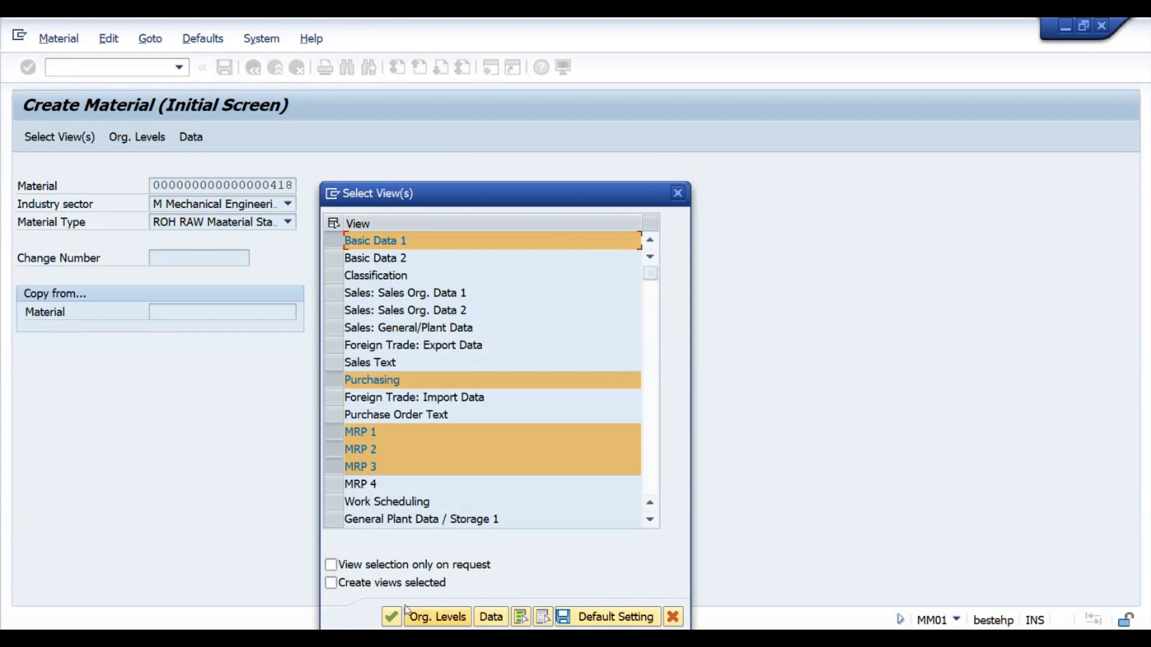
Clear the preselected material views and select only Purchasing, General Plant Data / Storage 1 and Accounting 1.
click(543, 617)
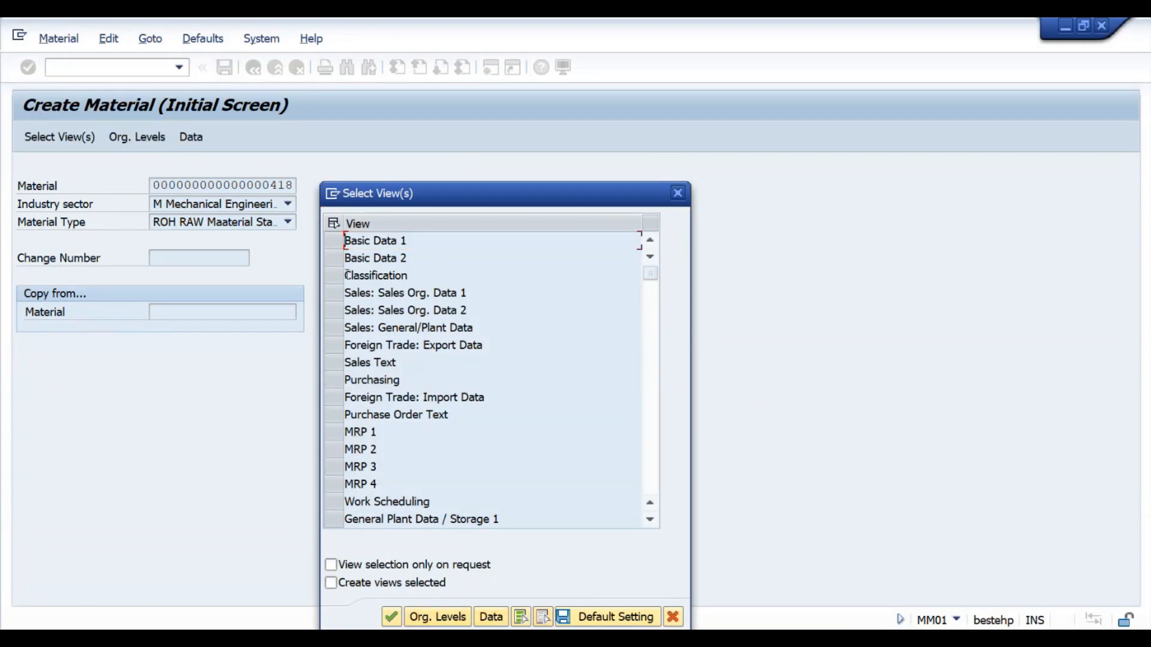
click(335, 380)
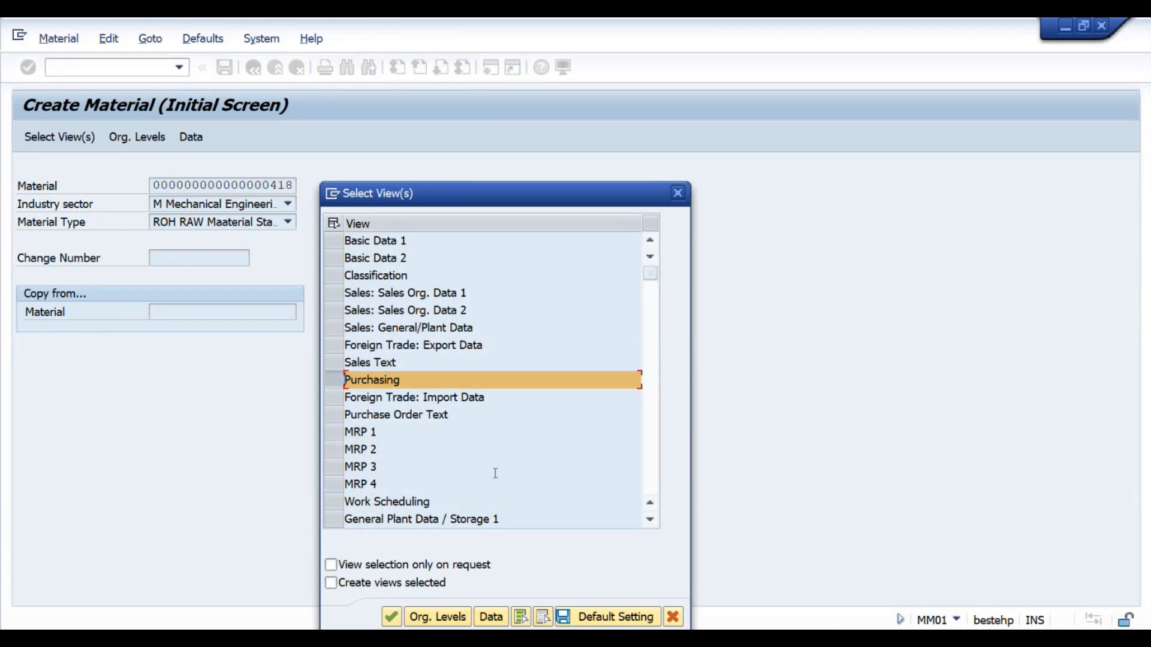
click(651, 521)
click(651, 521)
click(651, 522)
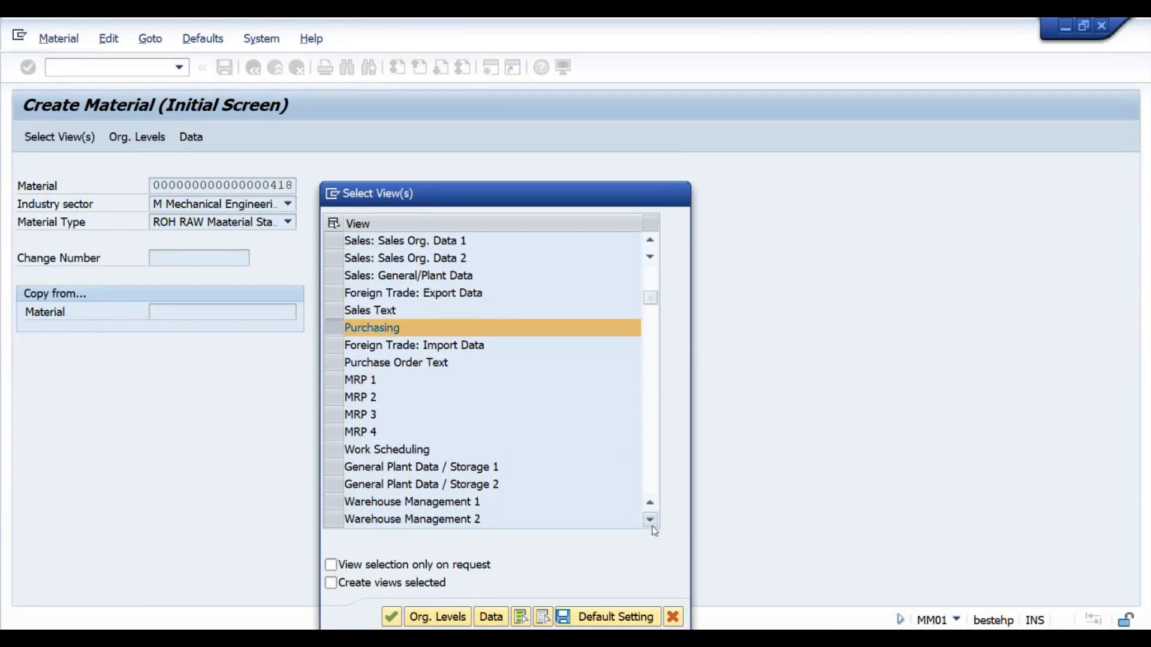
click(650, 522)
click(337, 450)
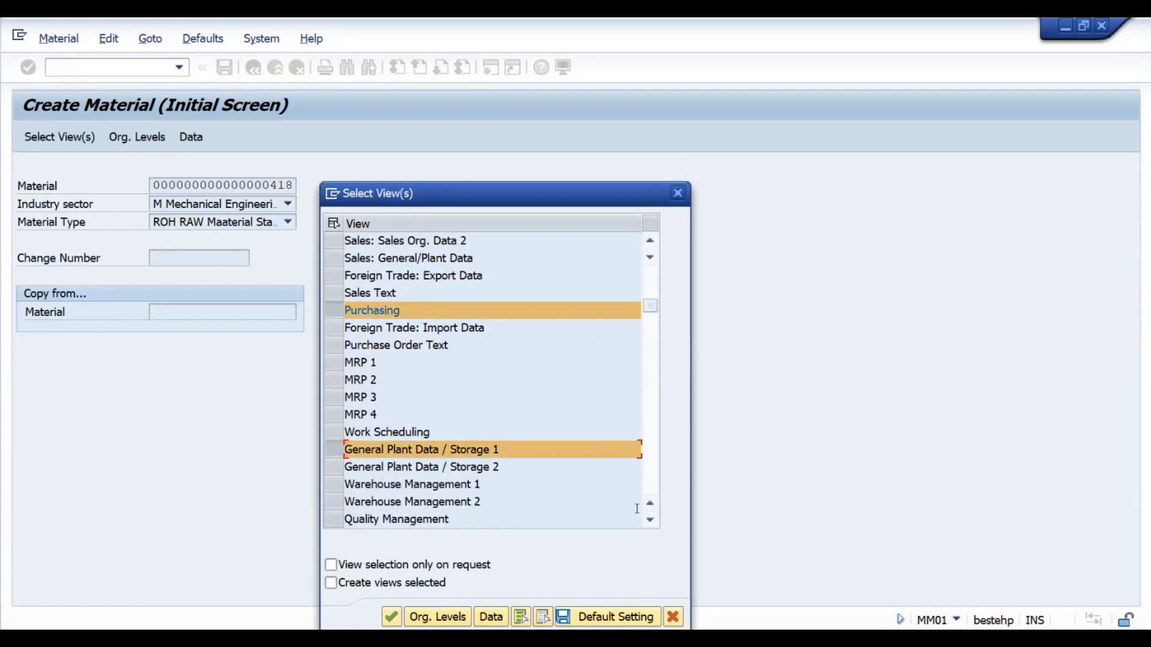
click(650, 520)
click(651, 520)
click(651, 520)
click(650, 520)
click(651, 521)
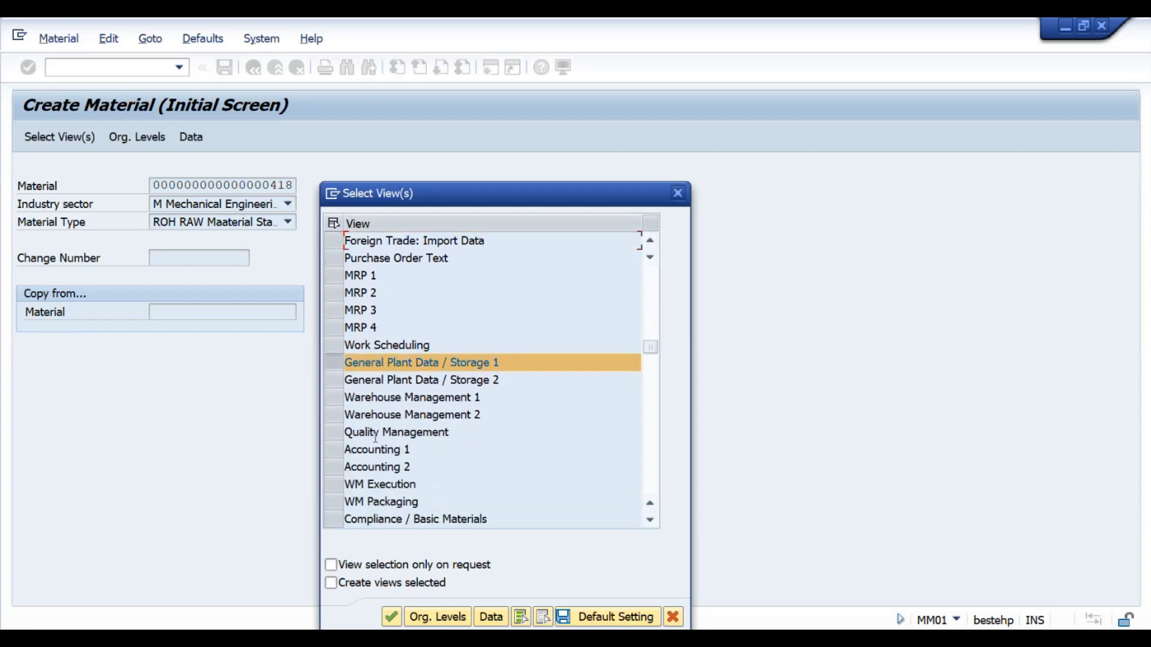
click(336, 449)
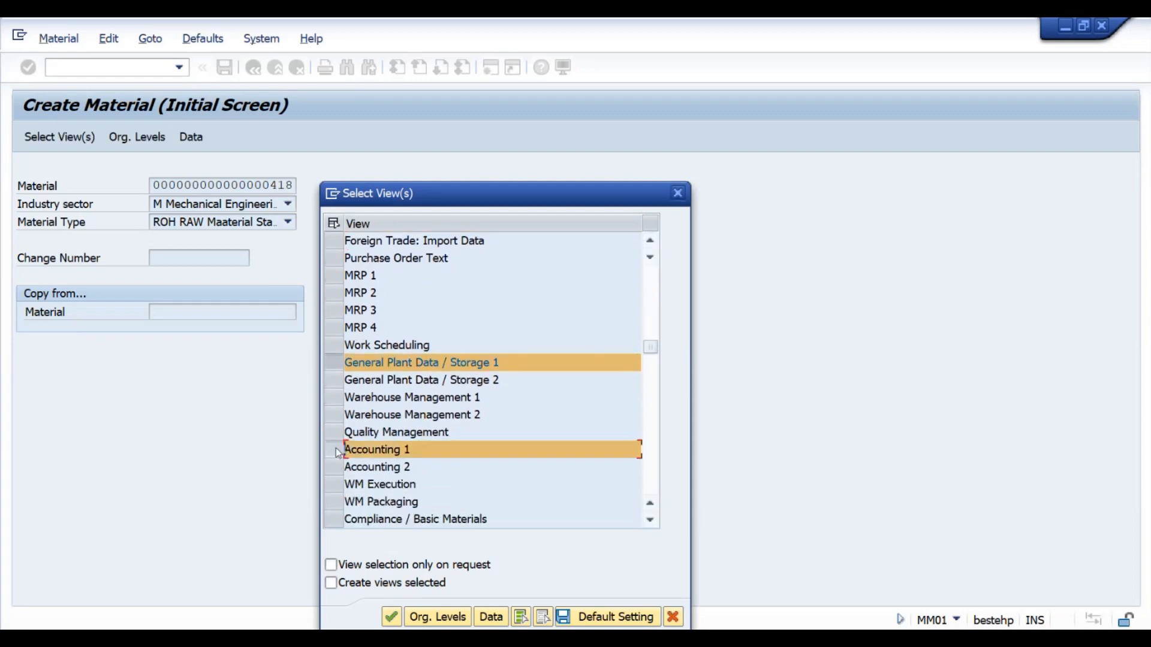
Set the organizational levels to plant VN10 with an empty storage location and continue to the material data.
click(438, 617)
key(BackSpace)
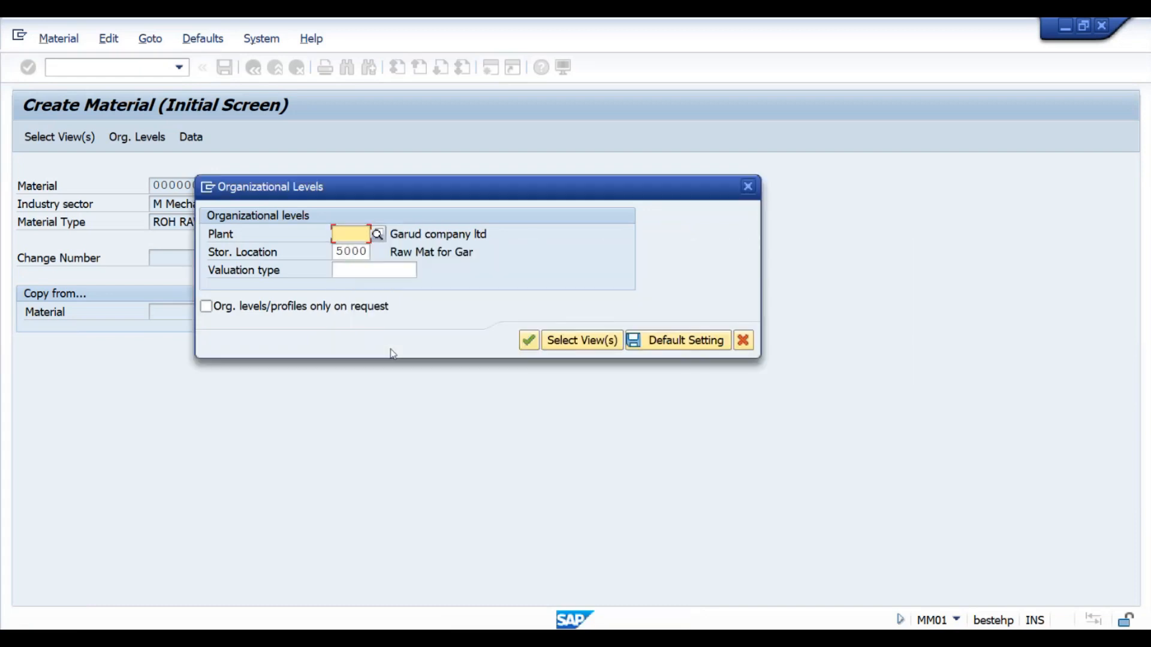
text(vn10)
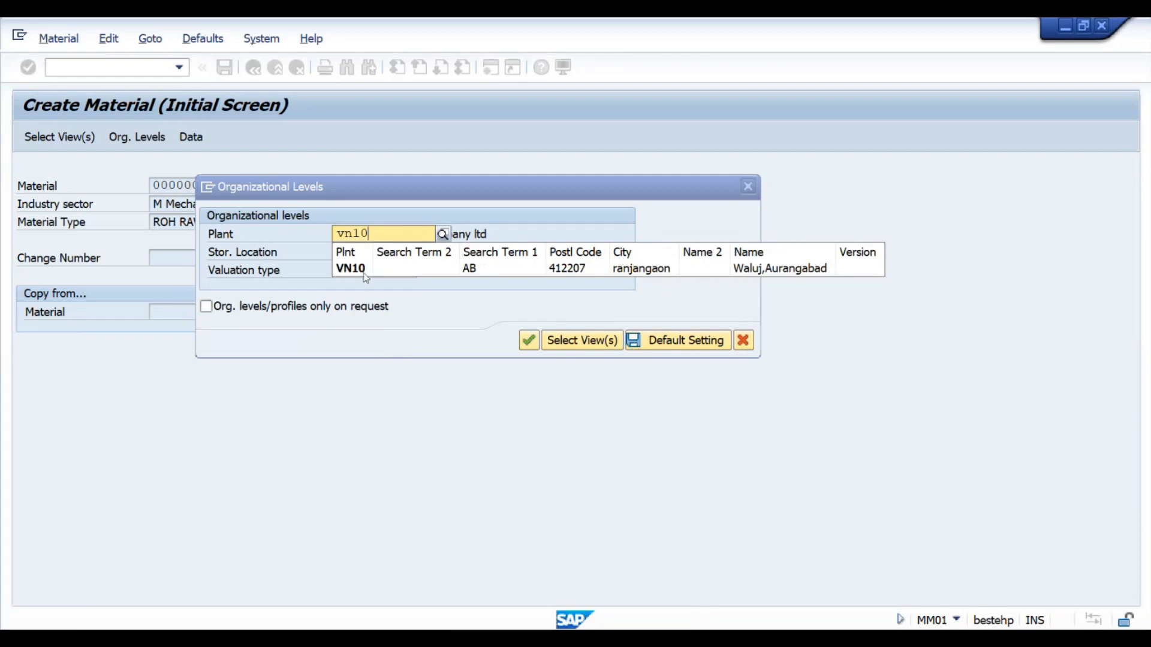
key(Down)
key(Return)
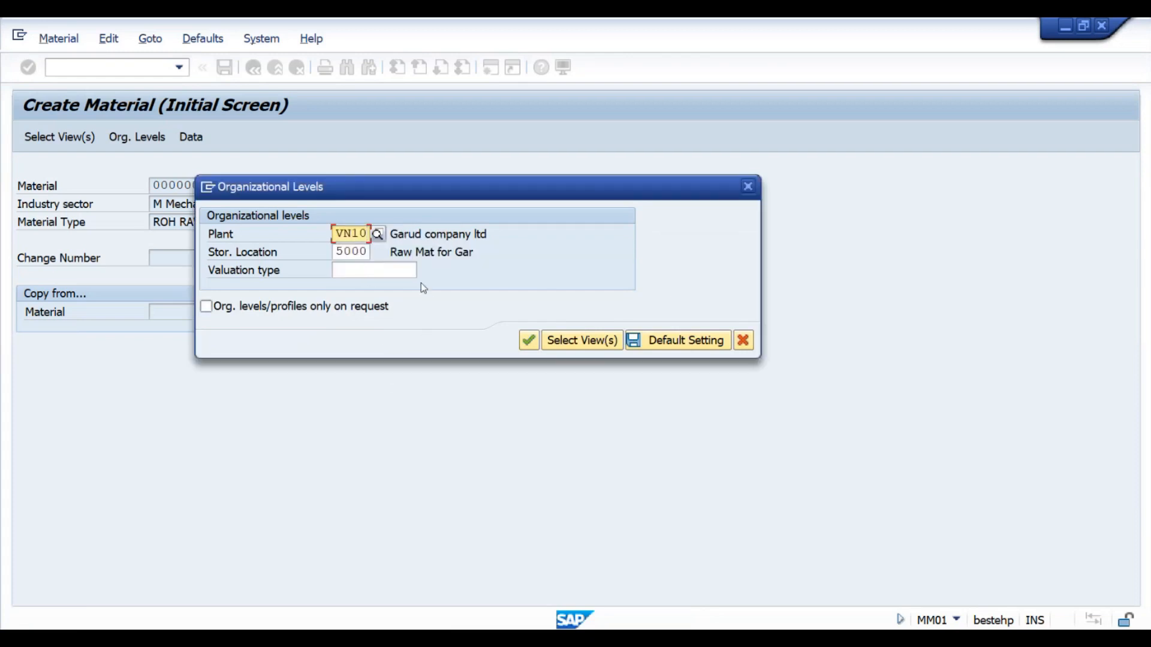
key(Tab)
key(BackSpace)
key(Return)
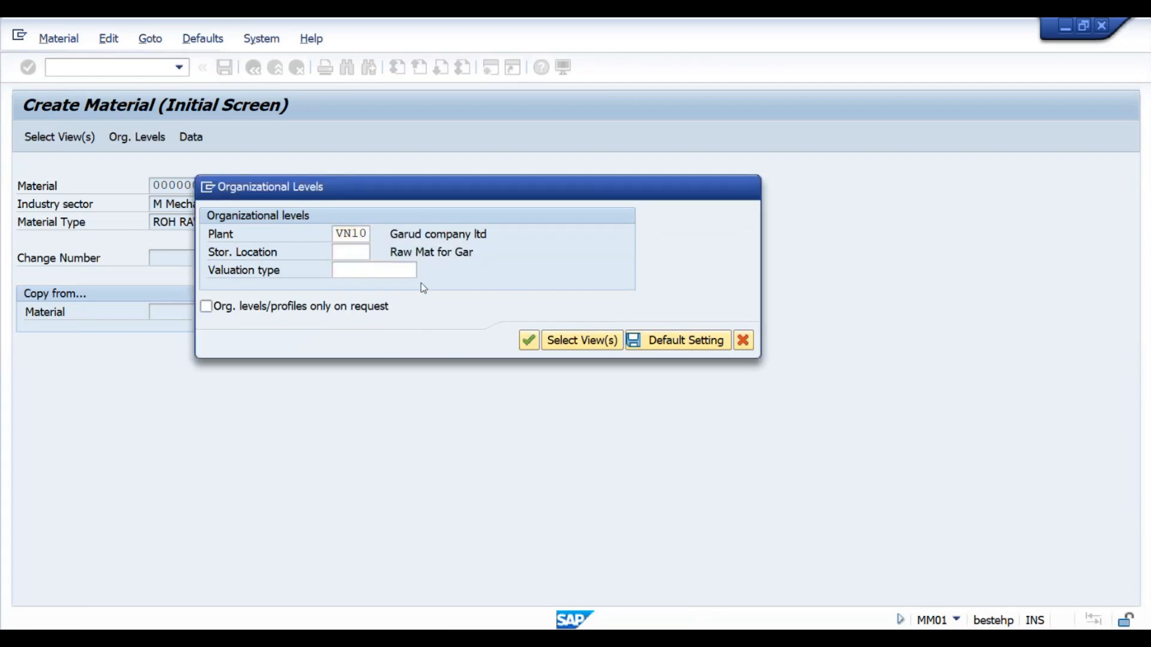
Choose a previously used purchasing group in the Purchasing view and continue to the plant data view.
key(Down)
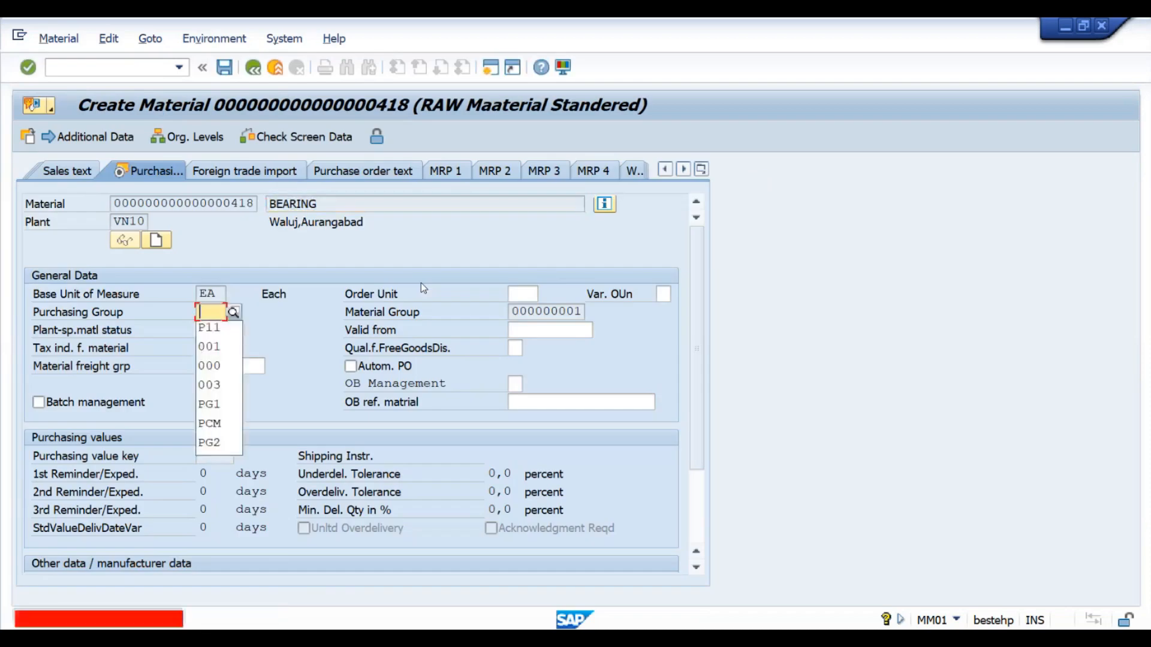
key(Return)
key(Return)
key(Return)
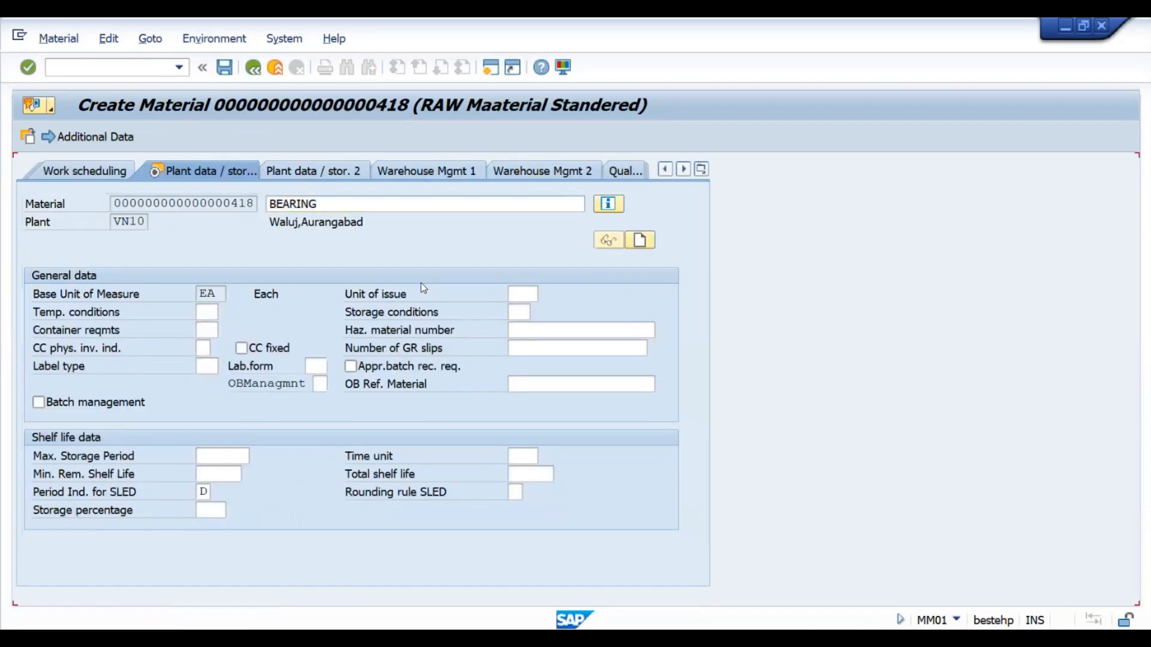
Choose a previously used valuation class in the Accounting 1 view and save the material for plant VN10.
key(Down)
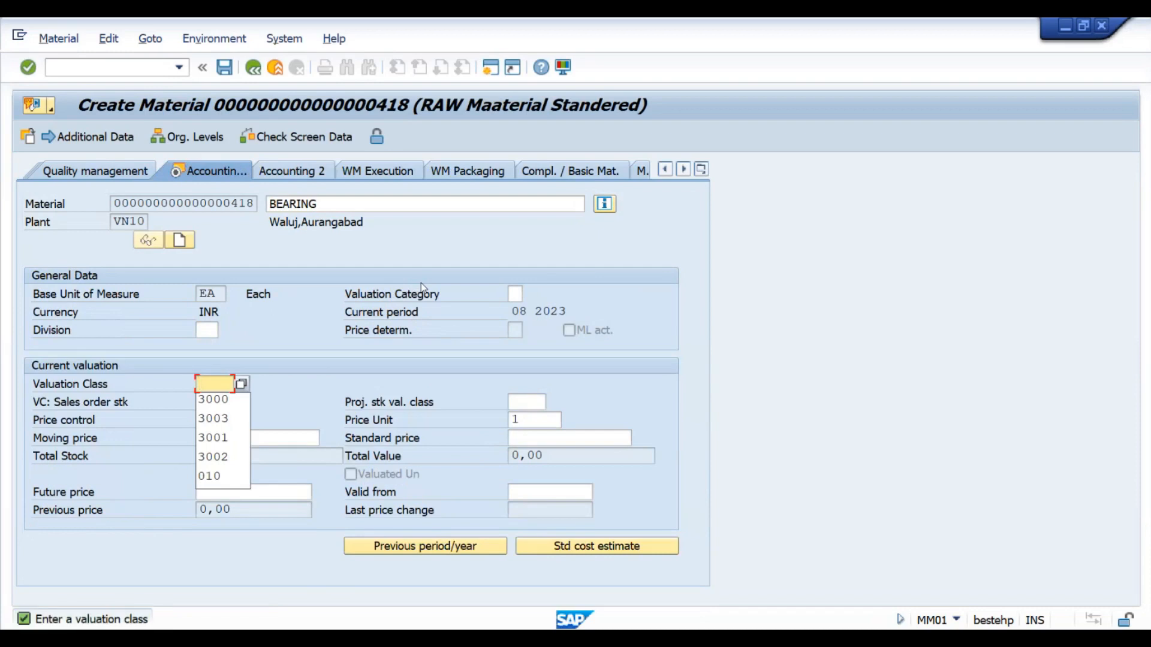
key(Down)
key(Return)
key(Return)
key(Return)
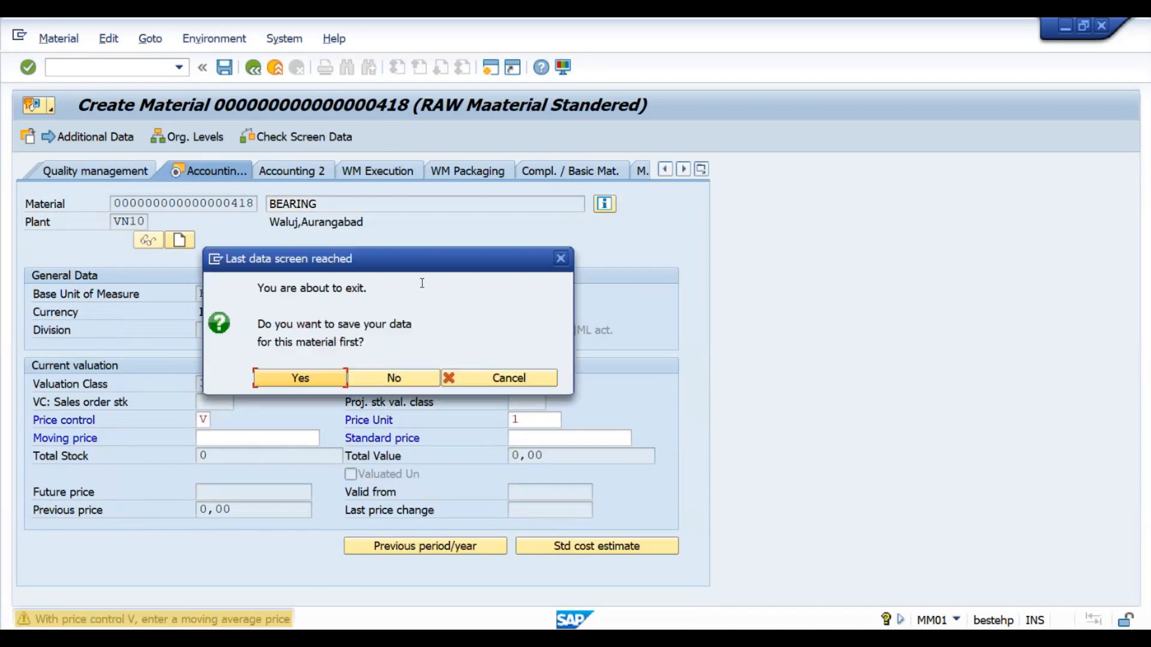
key(Return)
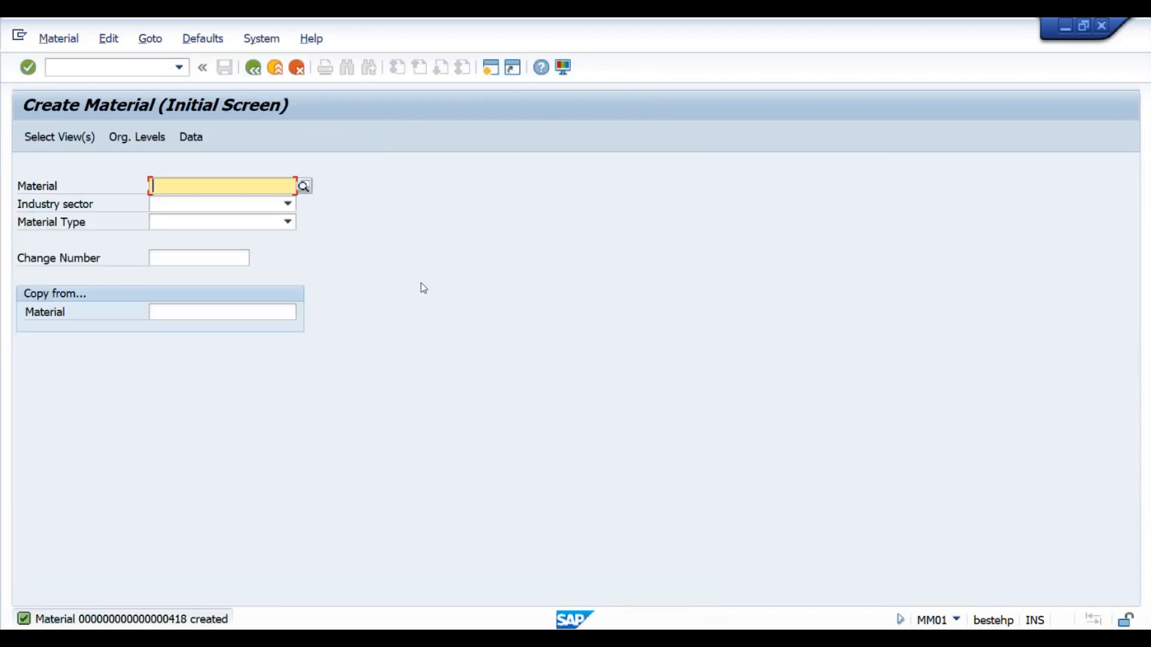
Return to the purchase order session and start a new standard PO that references item 10 of the earlier purchasing document.
key(alt+Tab)
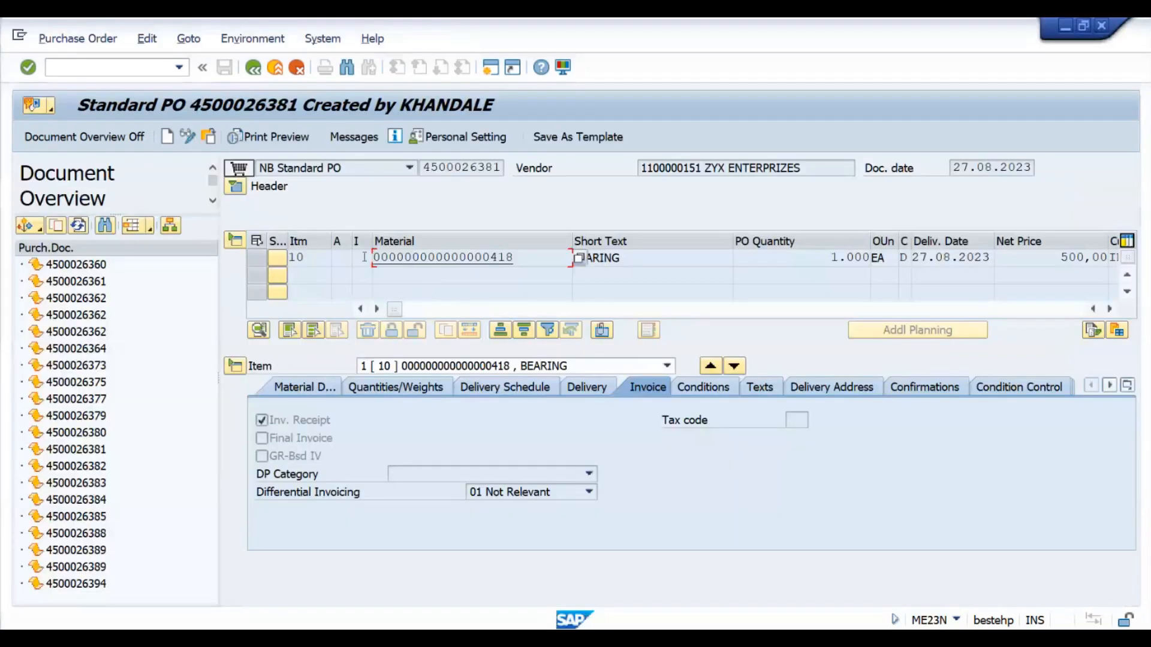
click(169, 138)
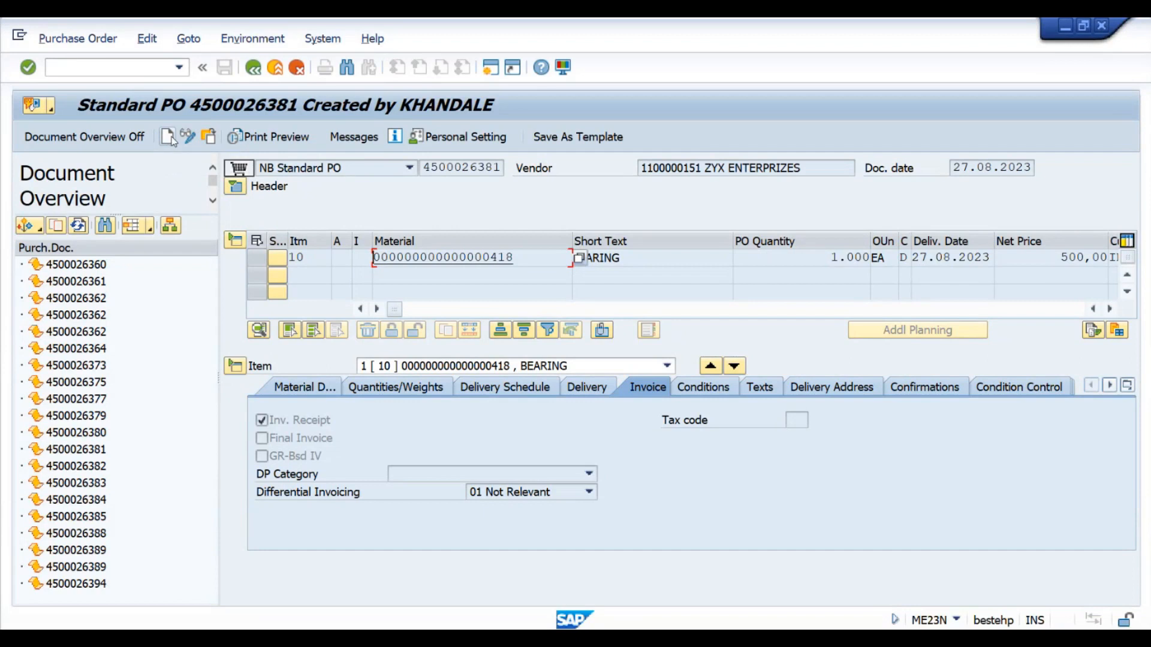
click(703, 396)
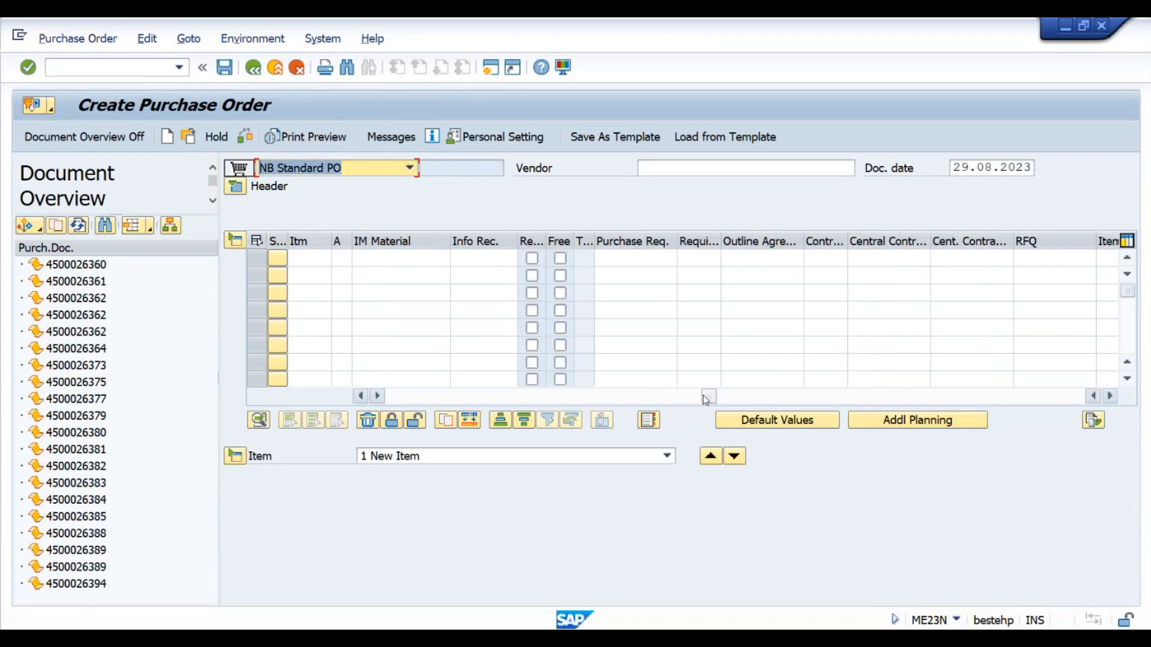
click(782, 396)
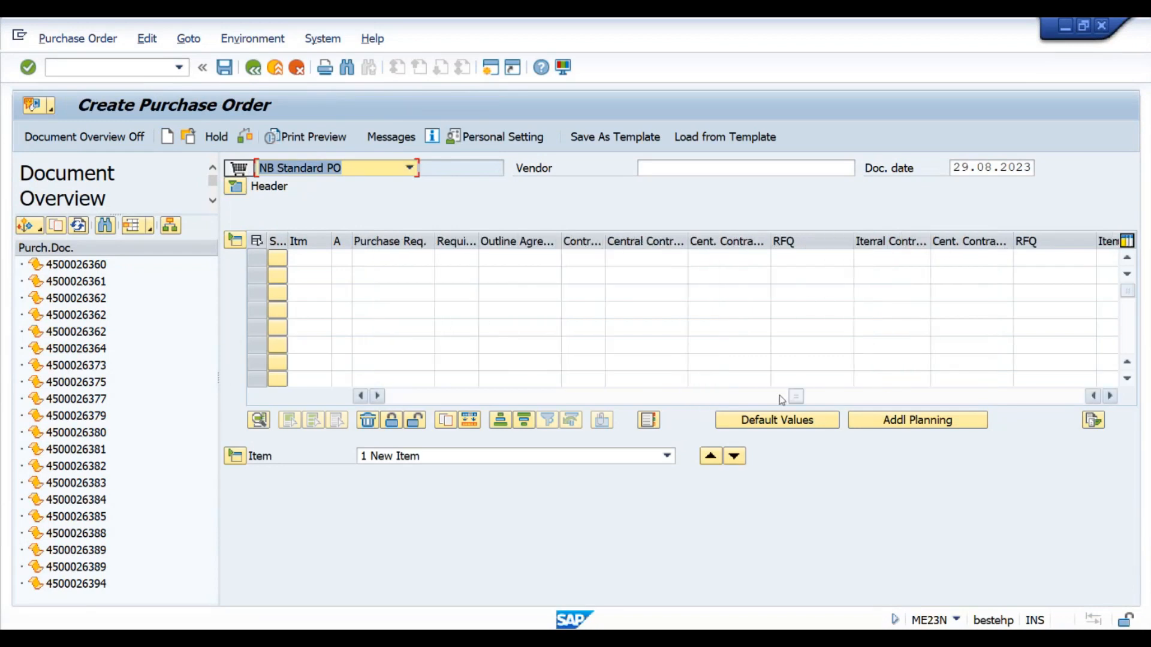
click(928, 261)
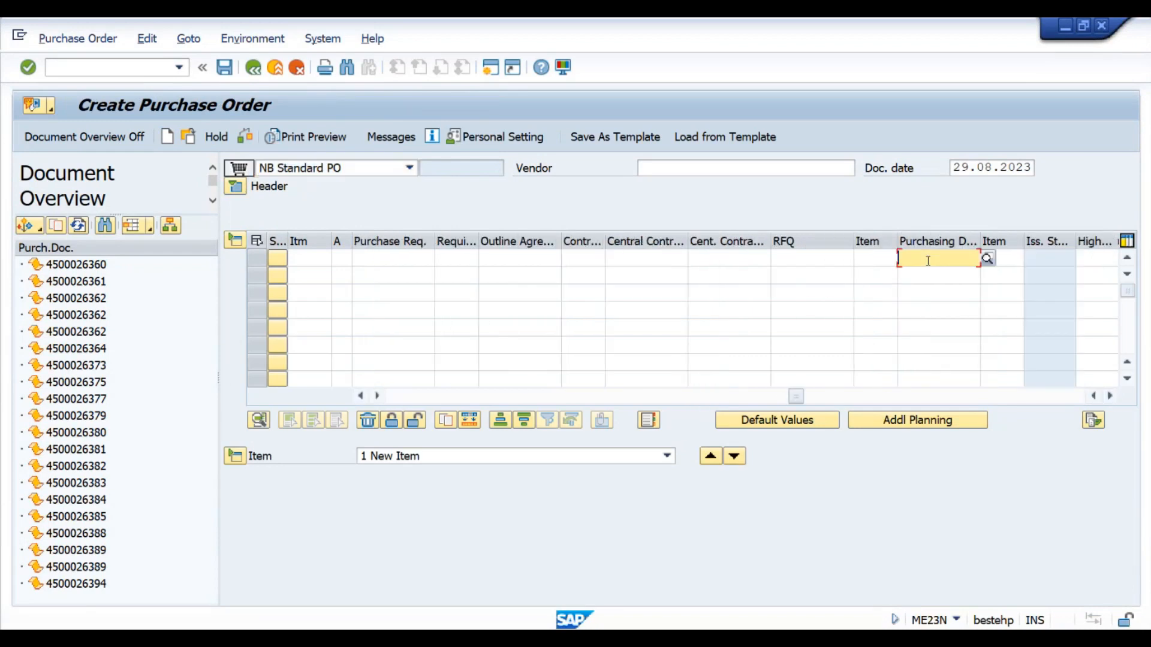
key(BackSpace)
key(Down)
key(Tab)
text(10)
key(Return)
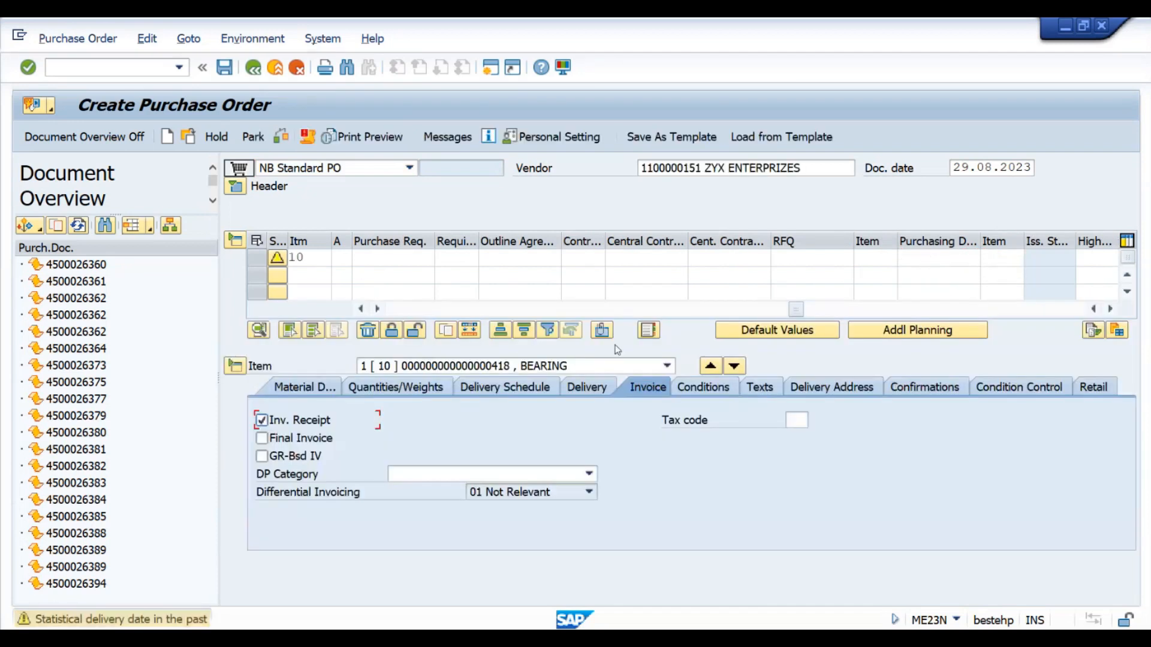
Expand the new order's header and check the purchasing organization in its organizational data.
drag(796, 309, 442, 348)
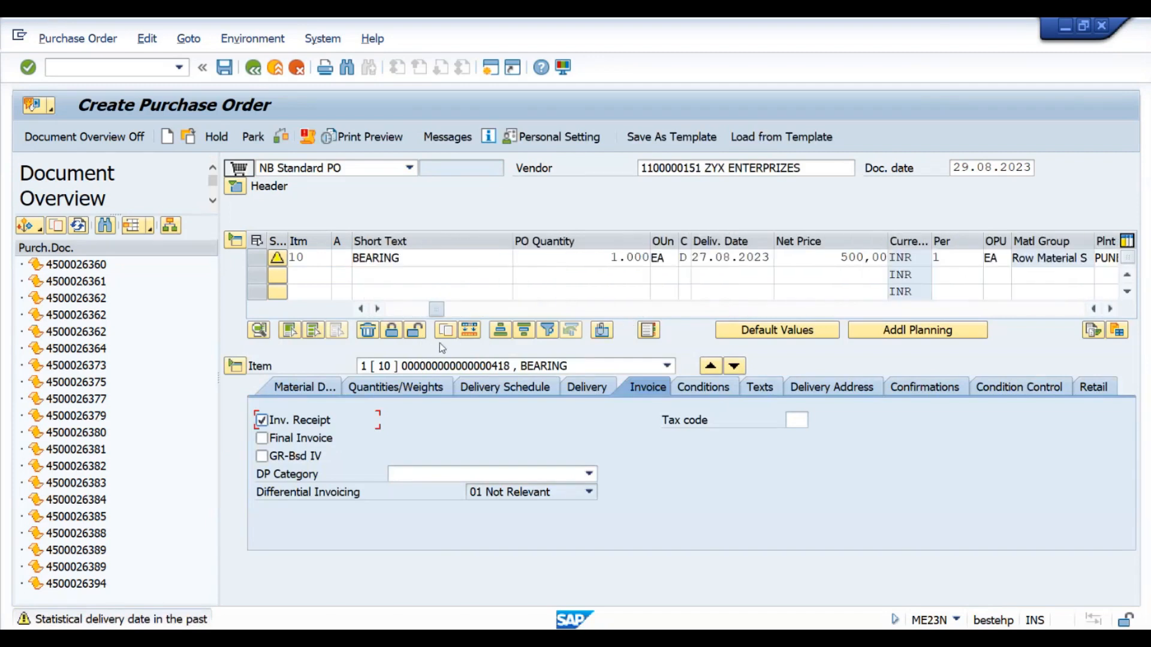
click(236, 187)
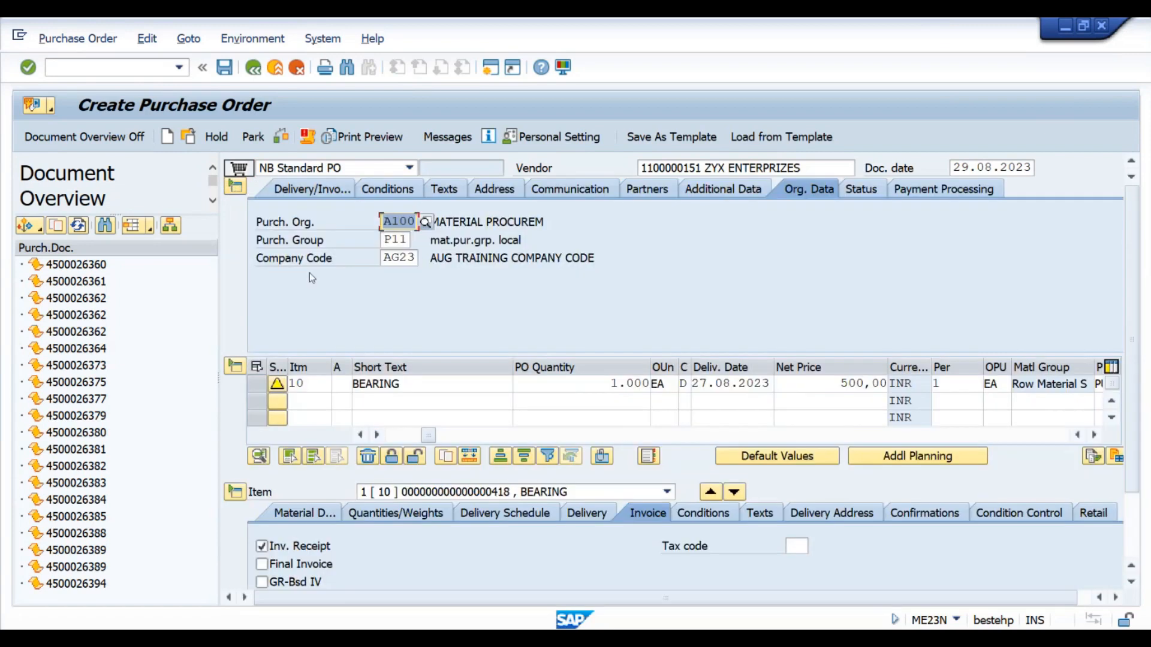
click(396, 224)
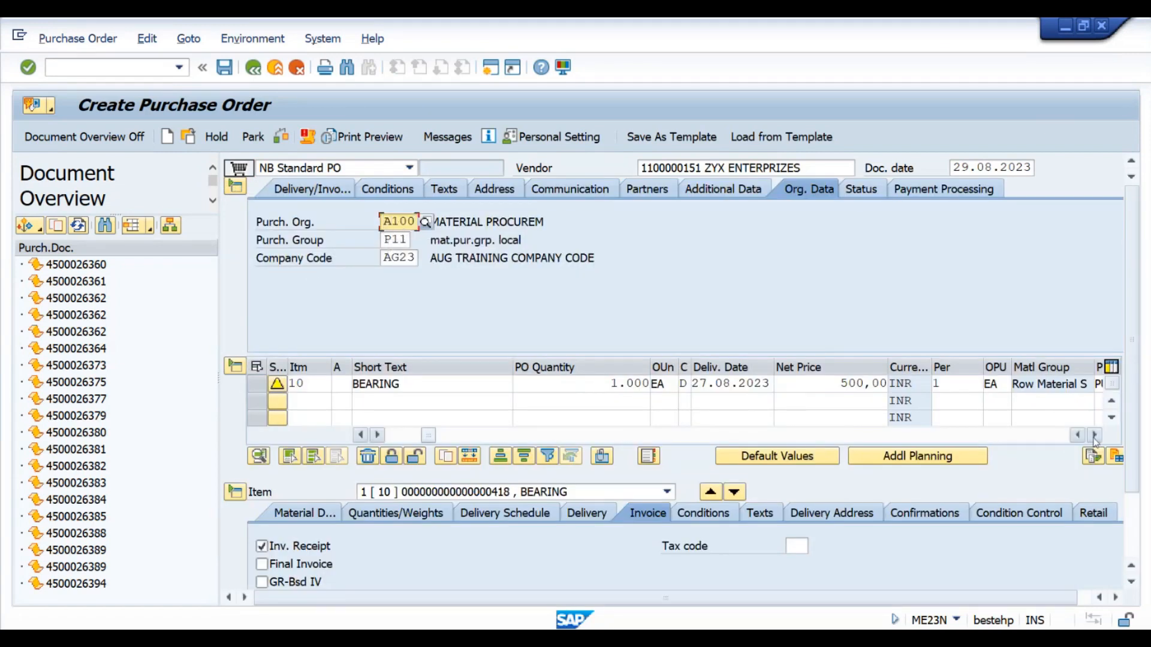
Widen the Plnt column in the item overview and look through the list of available plants for item 10.
click(1094, 435)
click(1094, 435)
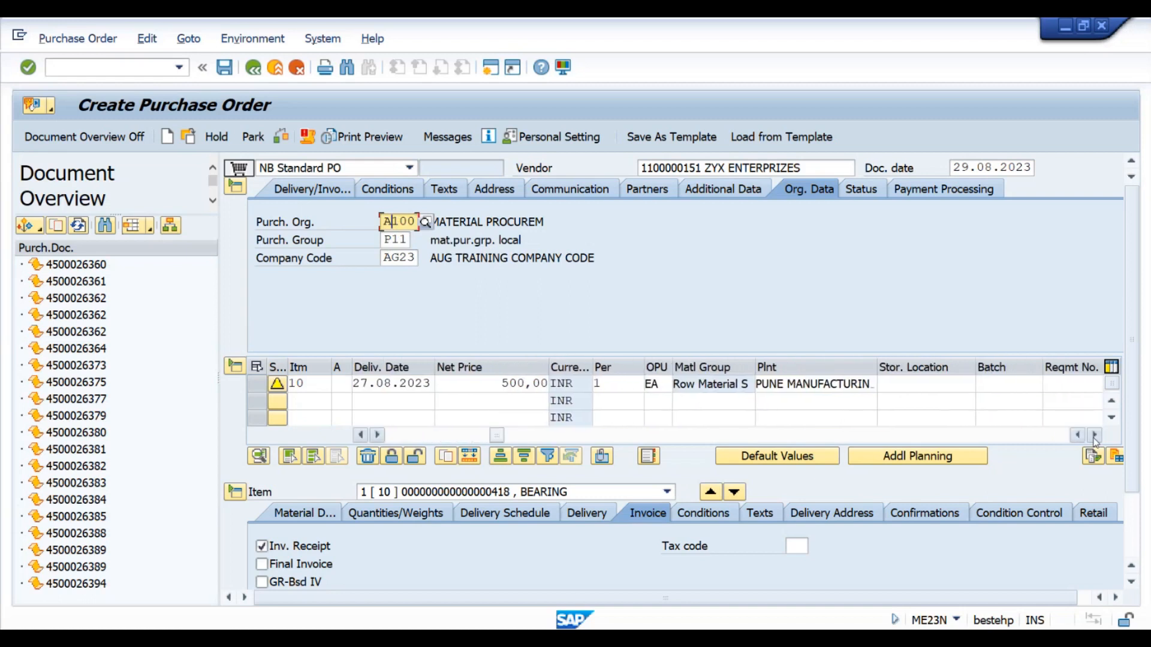
click(810, 386)
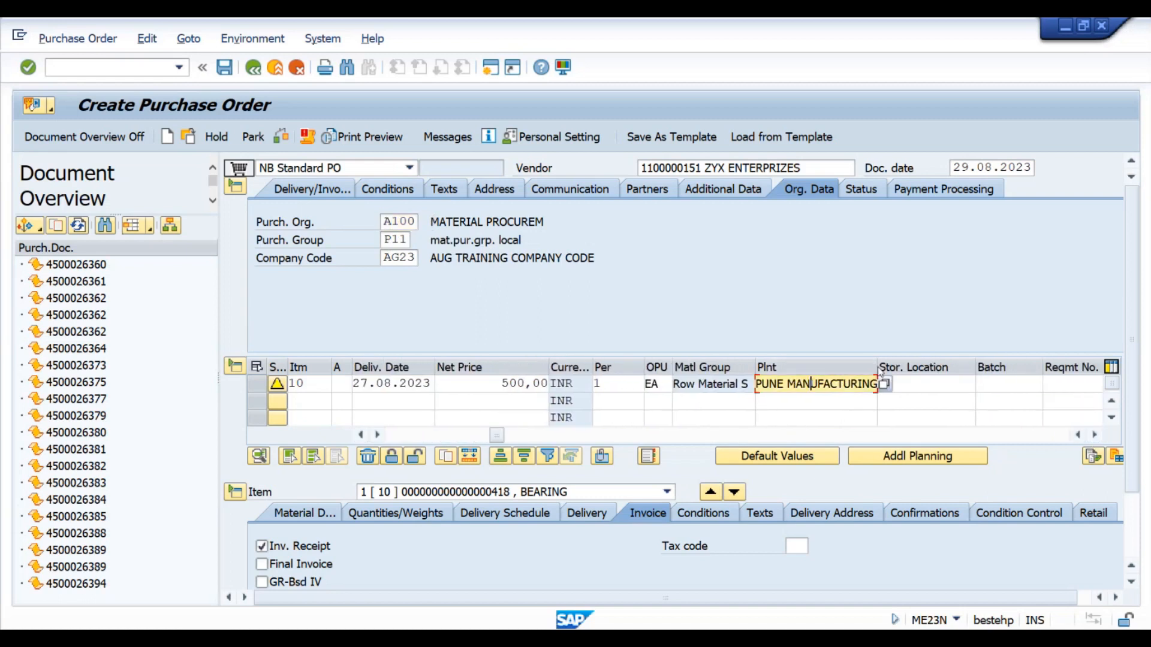
drag(878, 368, 932, 367)
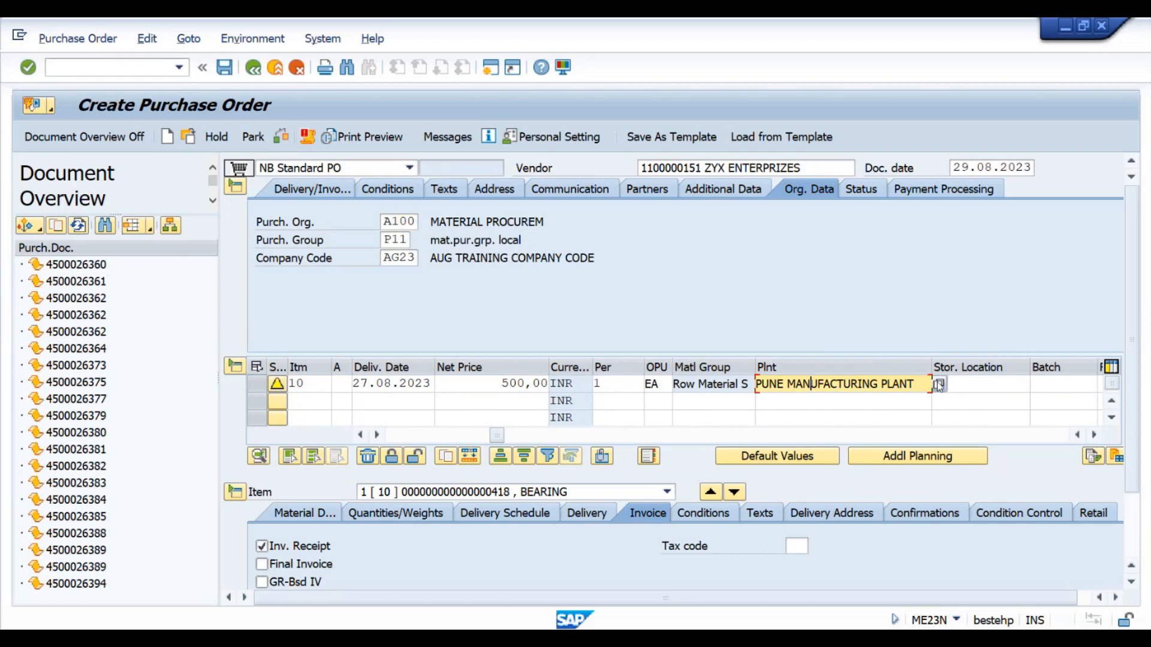
click(938, 385)
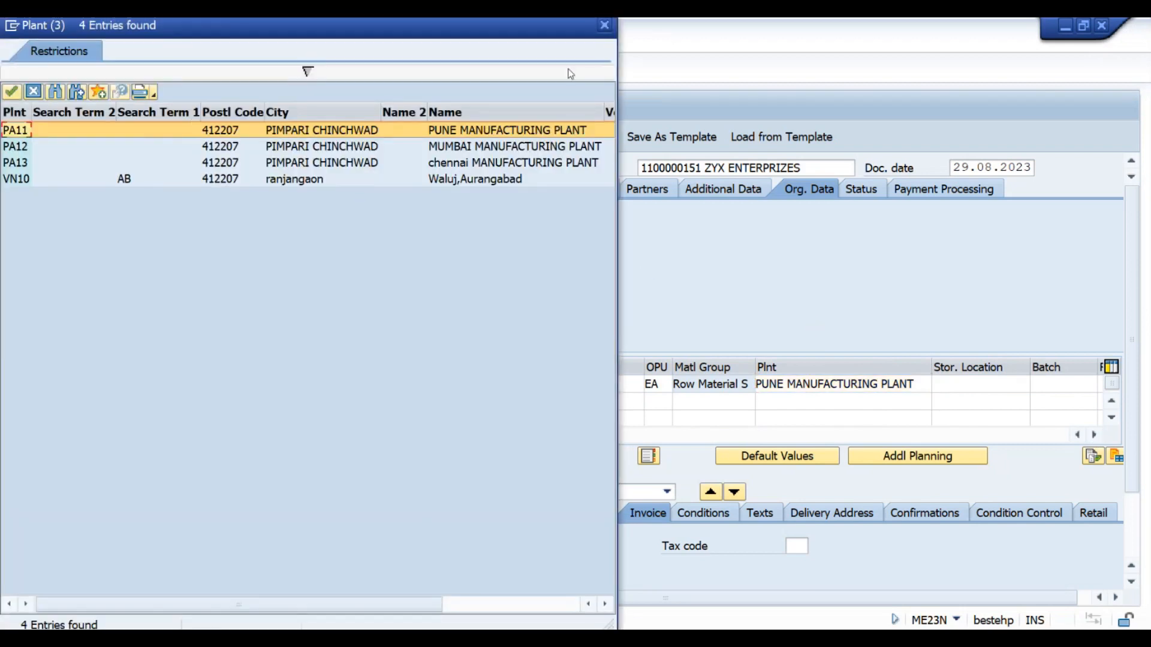
click(604, 25)
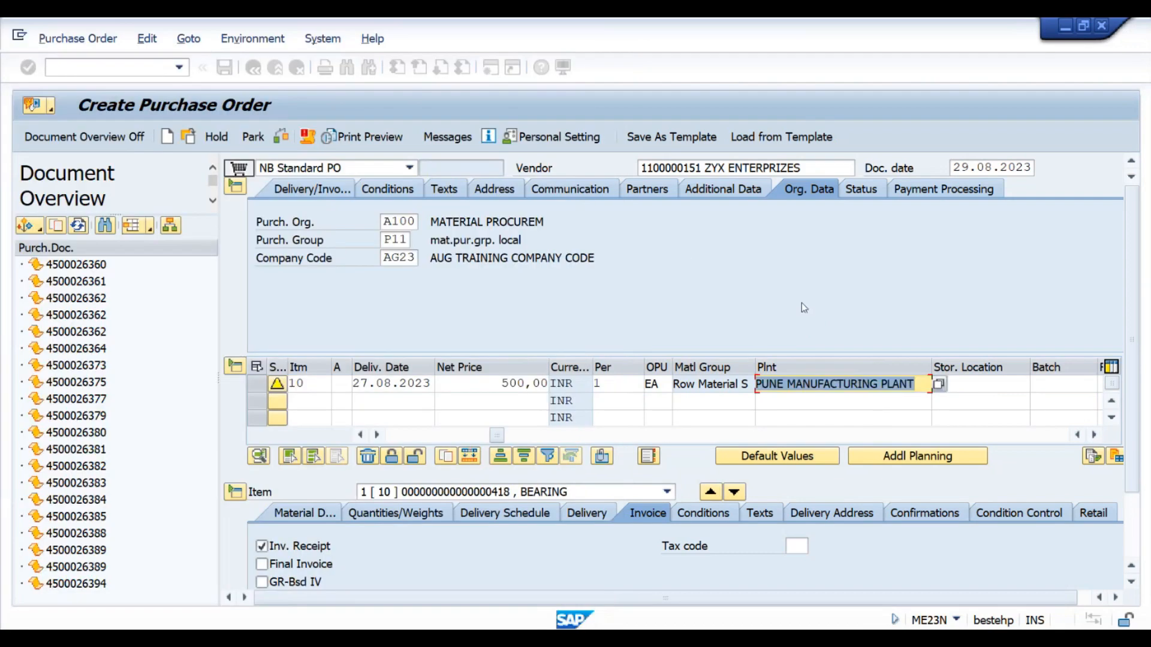
Turn on Display key in the personal settings, save them, and check the plant key of item 10.
click(562, 143)
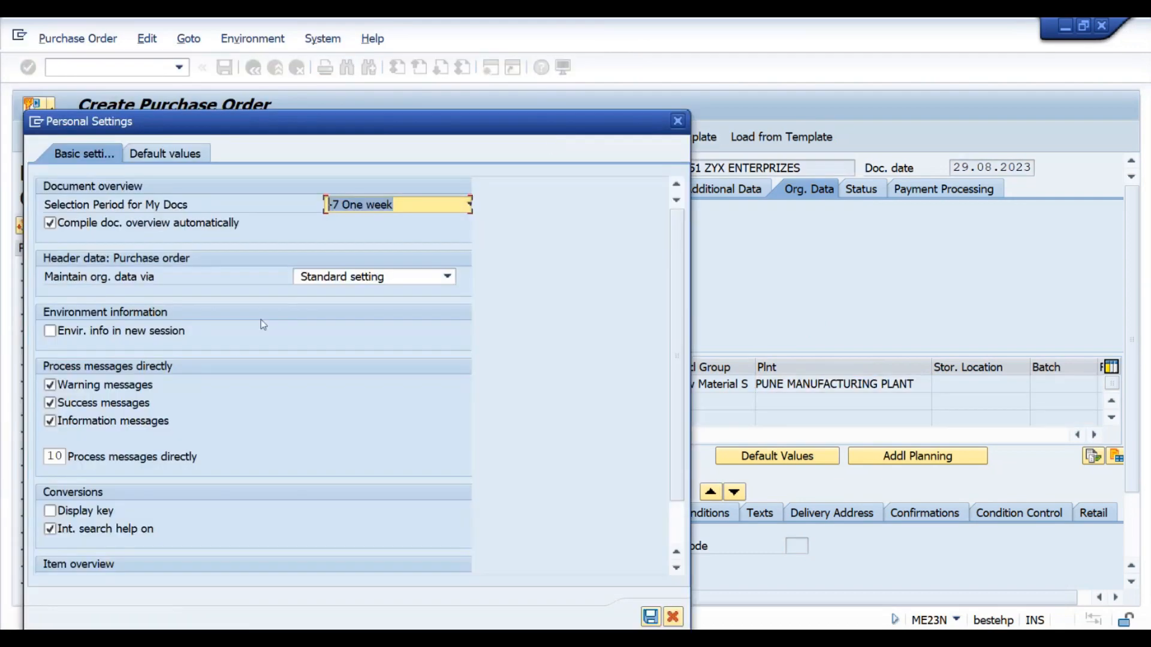
click(57, 513)
drag(300, 129, 492, 39)
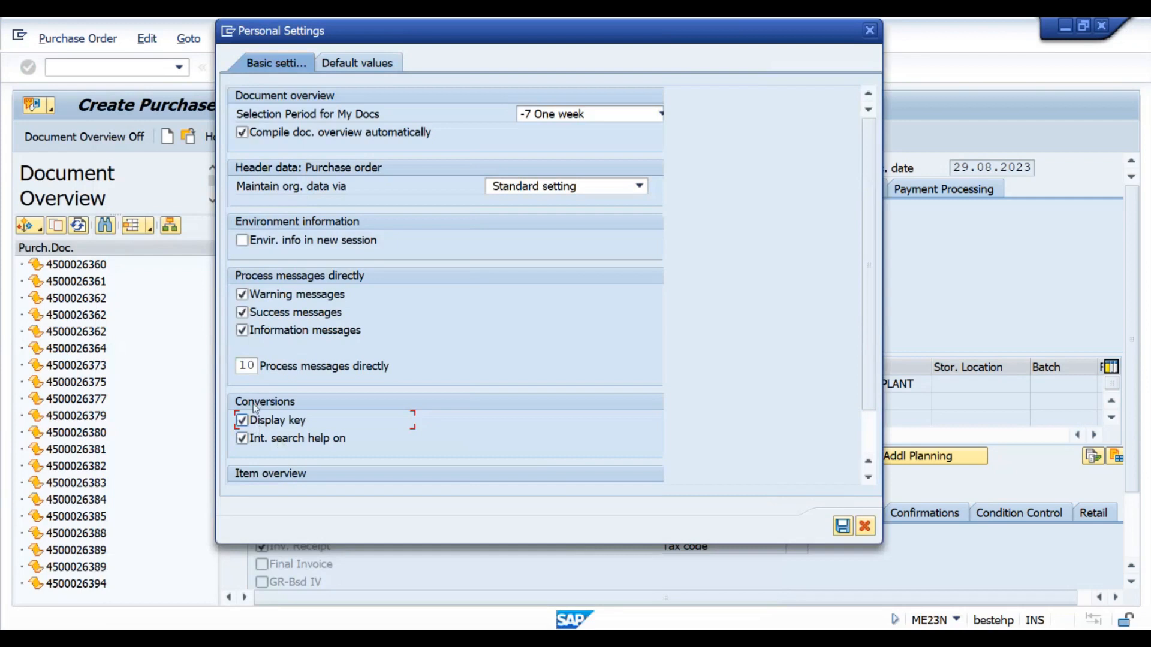
click(842, 526)
click(825, 385)
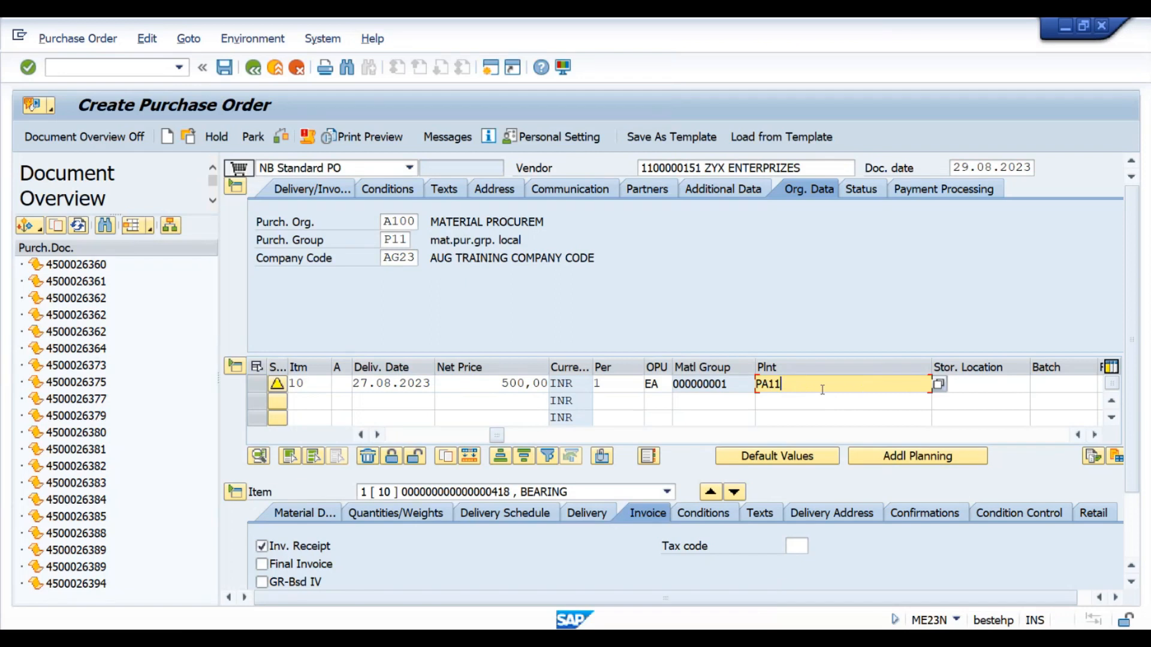
Try to change the plant of item 10 to VN10 under purchasing organization A100.
click(397, 222)
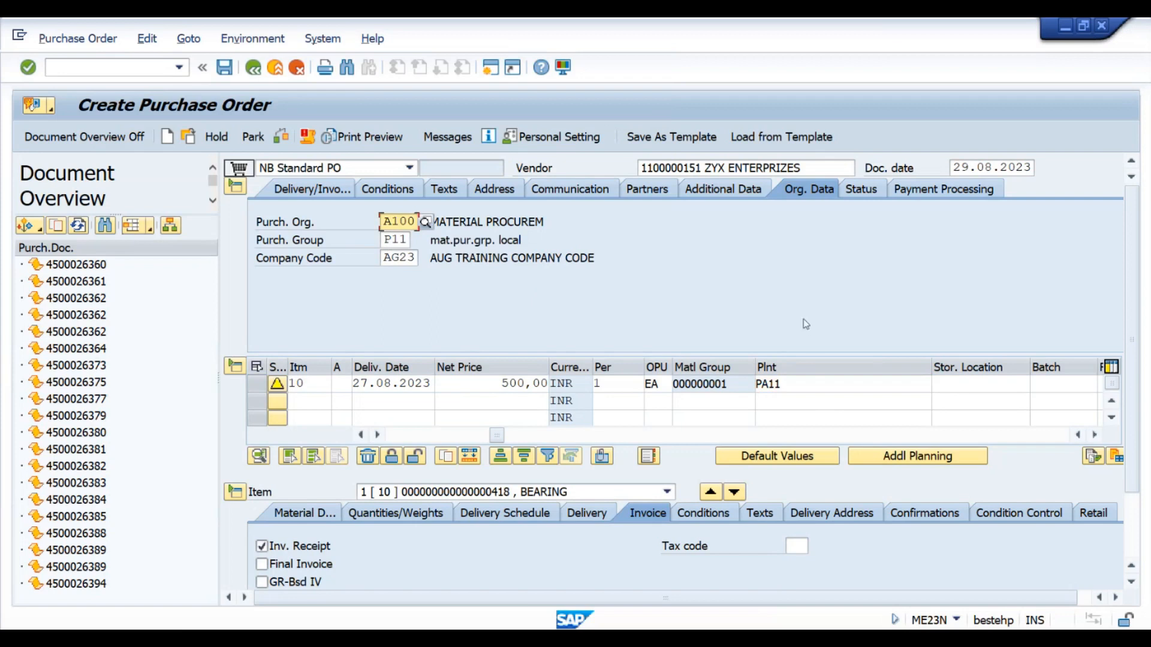
click(786, 384)
key(BackSpace)
key(BackSpace)
key(BackSpace)
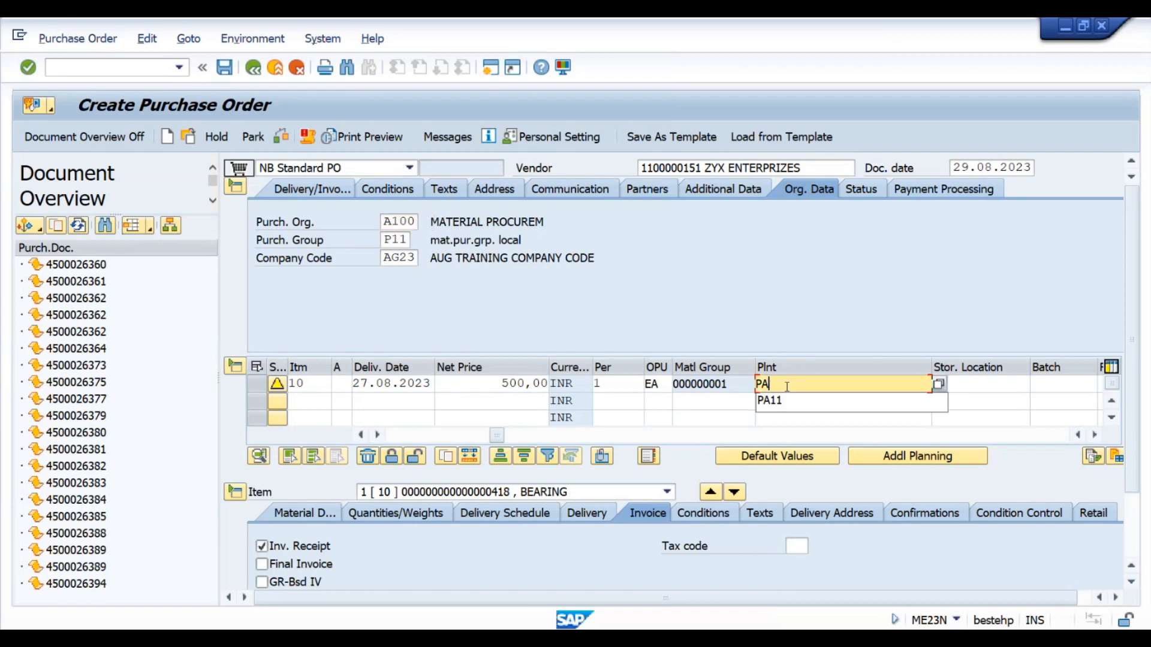
key(BackSpace)
text(vn10)
key(Return)
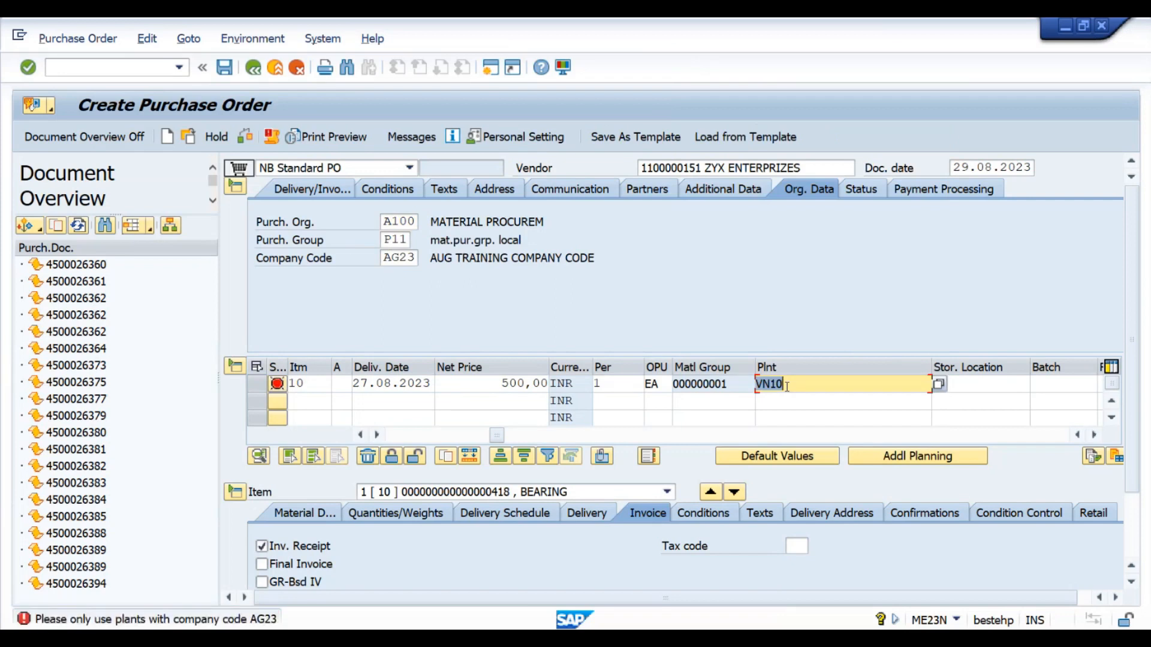
Compare the plant VN10 of item 10 with the company code and purchasing organization in the order's organizational data.
click(804, 387)
click(400, 260)
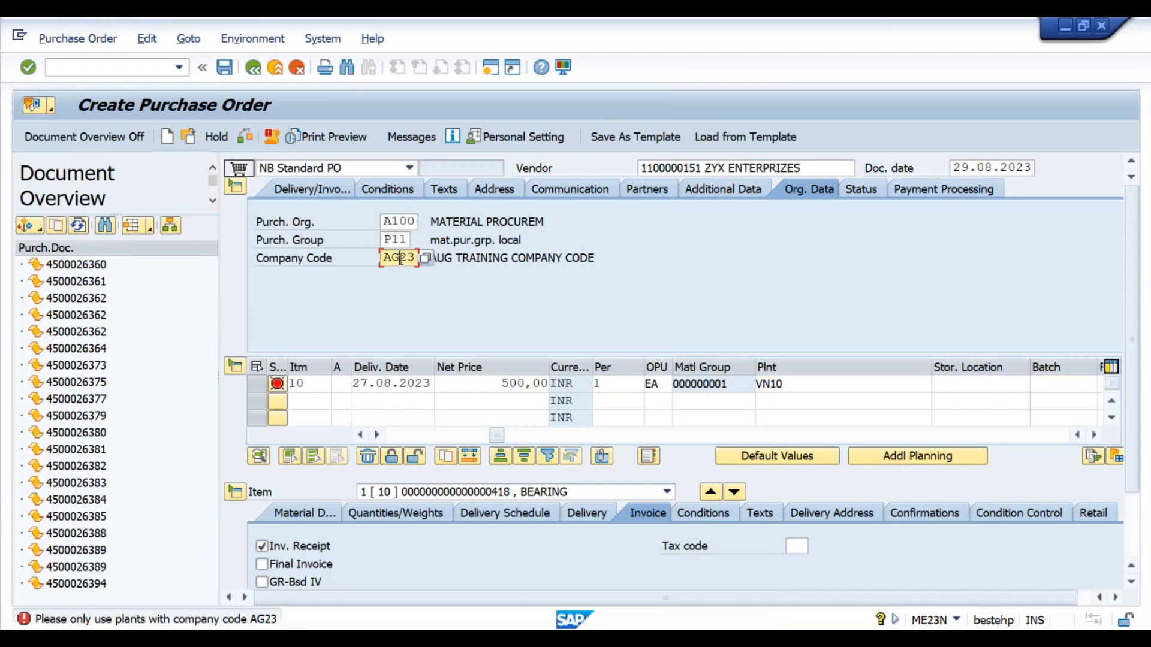
click(833, 386)
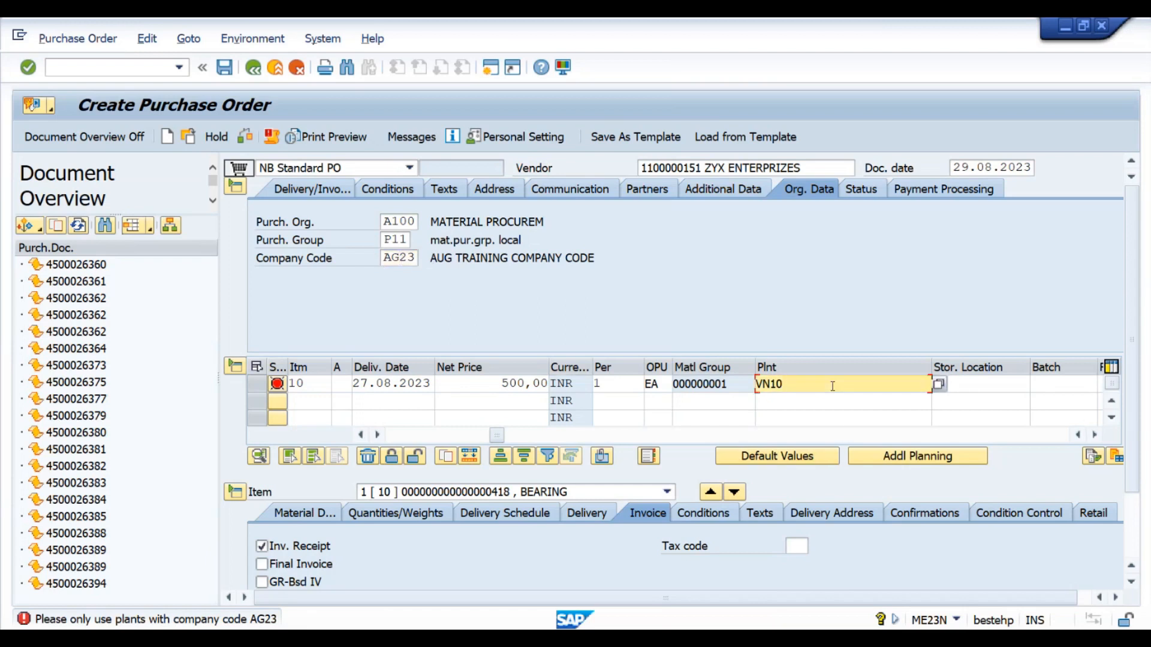
click(401, 258)
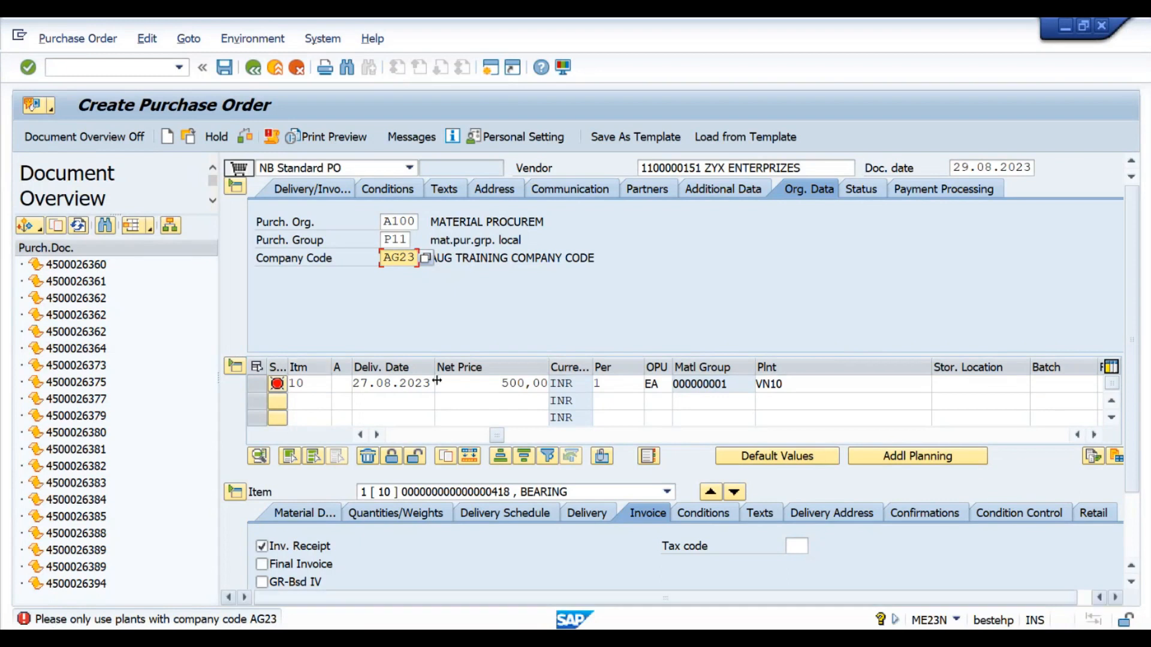
click(403, 223)
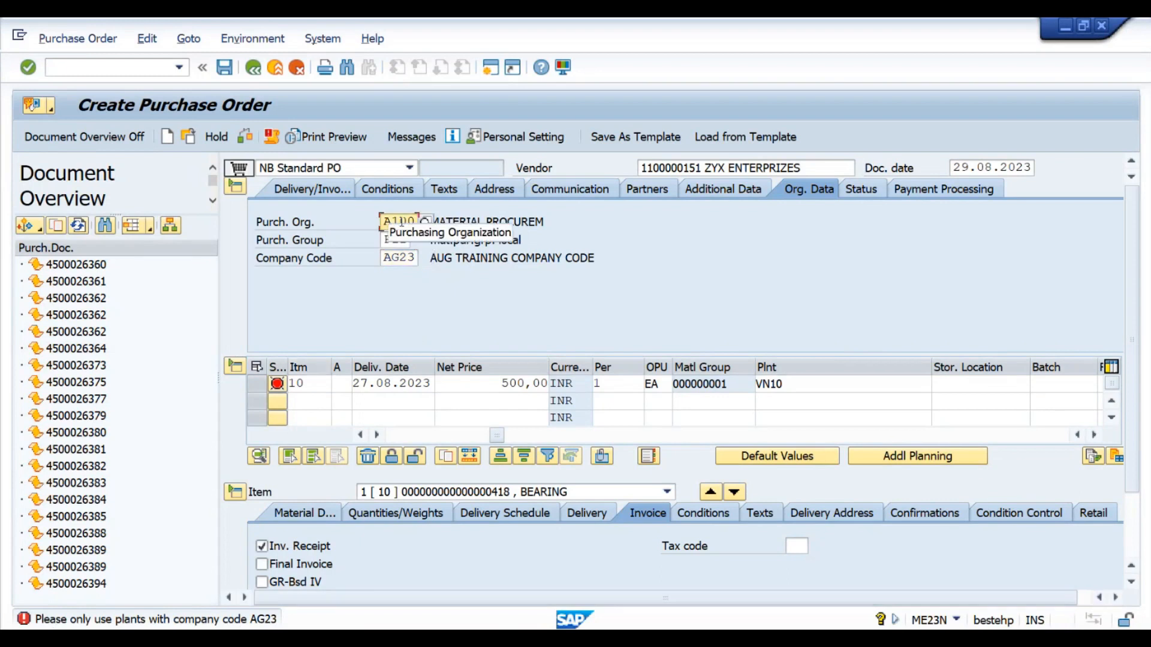
click(387, 257)
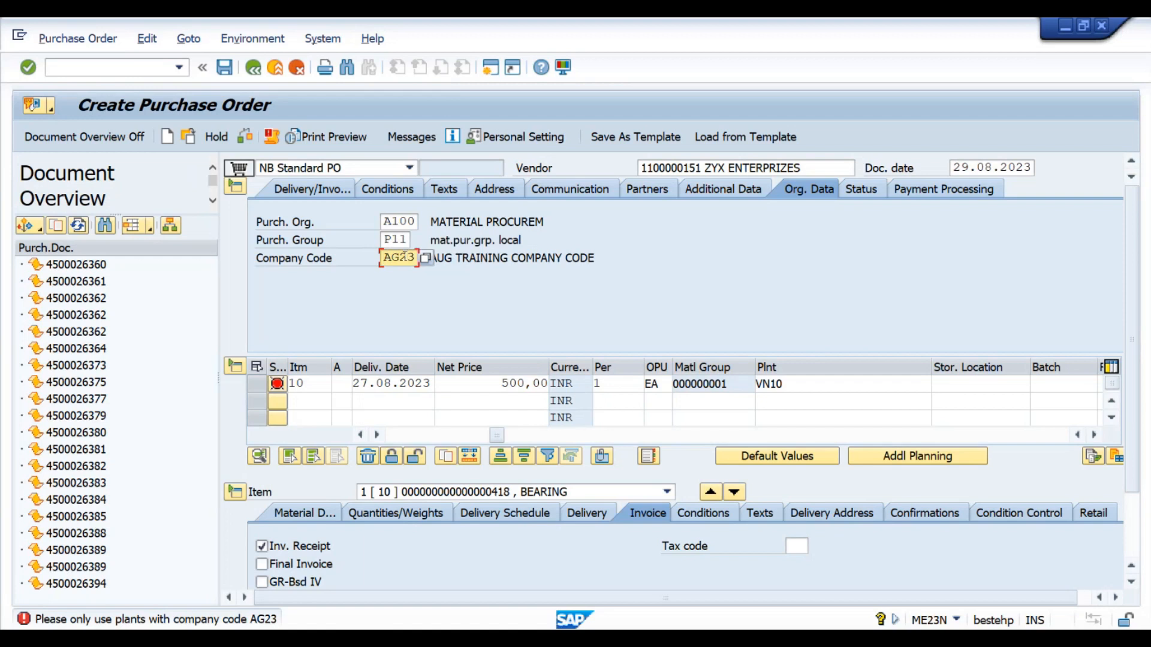
Switch to the purchasing organization to plant assignment, check the A100 entry for VN10, and return to the IMG structure.
key(alt+Tab)
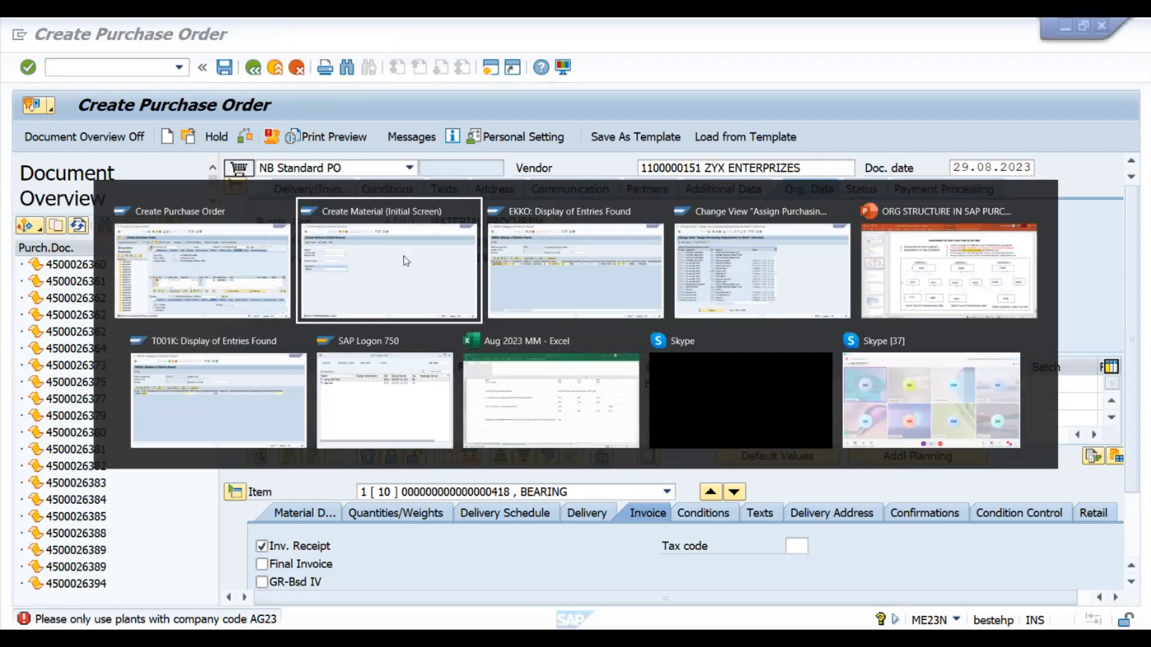
key(alt+Tab)
key(alt+Tab)
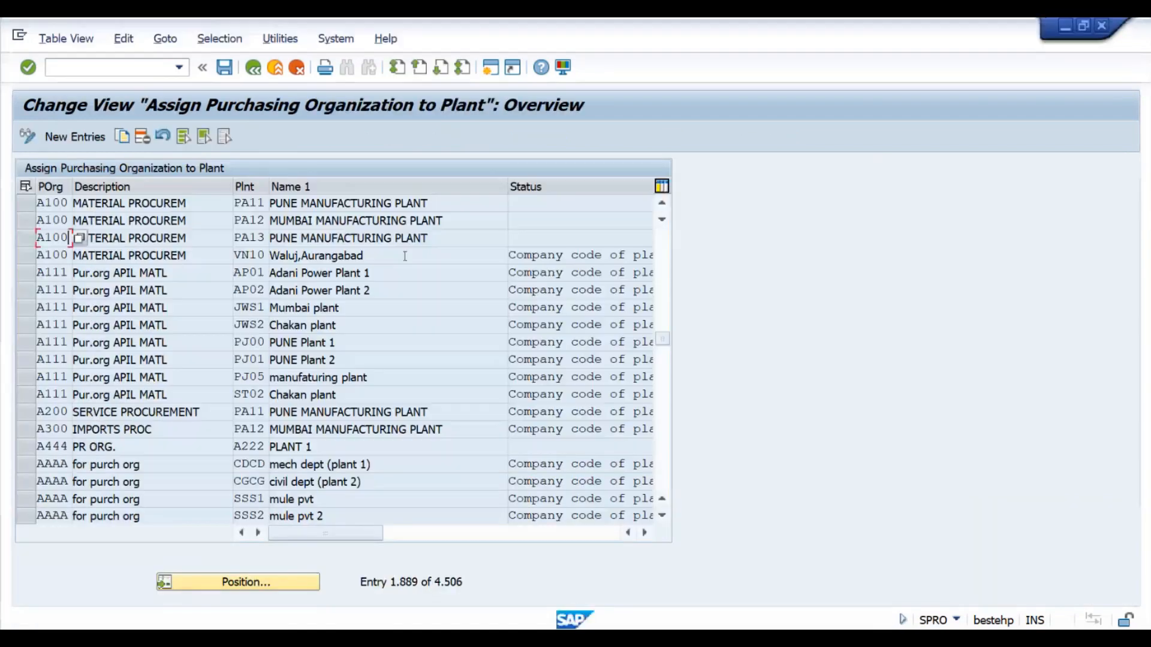
click(262, 253)
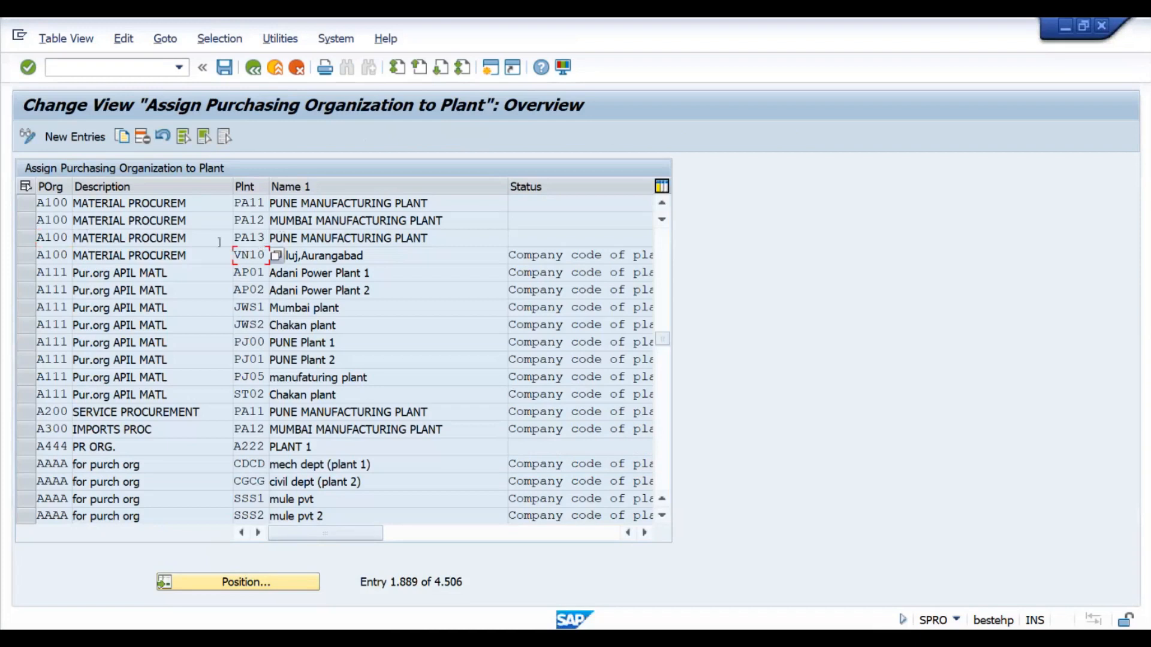
click(253, 68)
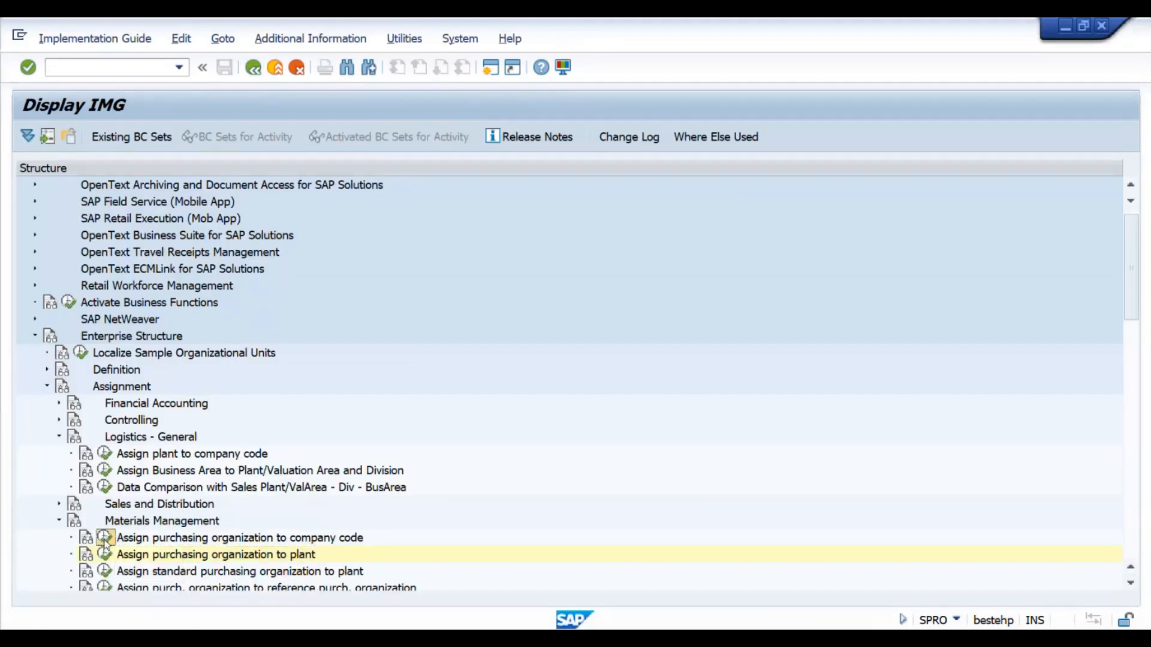
Open the assignment of purchasing organizations to company codes and position the list at A100.
click(104, 538)
click(232, 586)
text(a100)
key(Return)
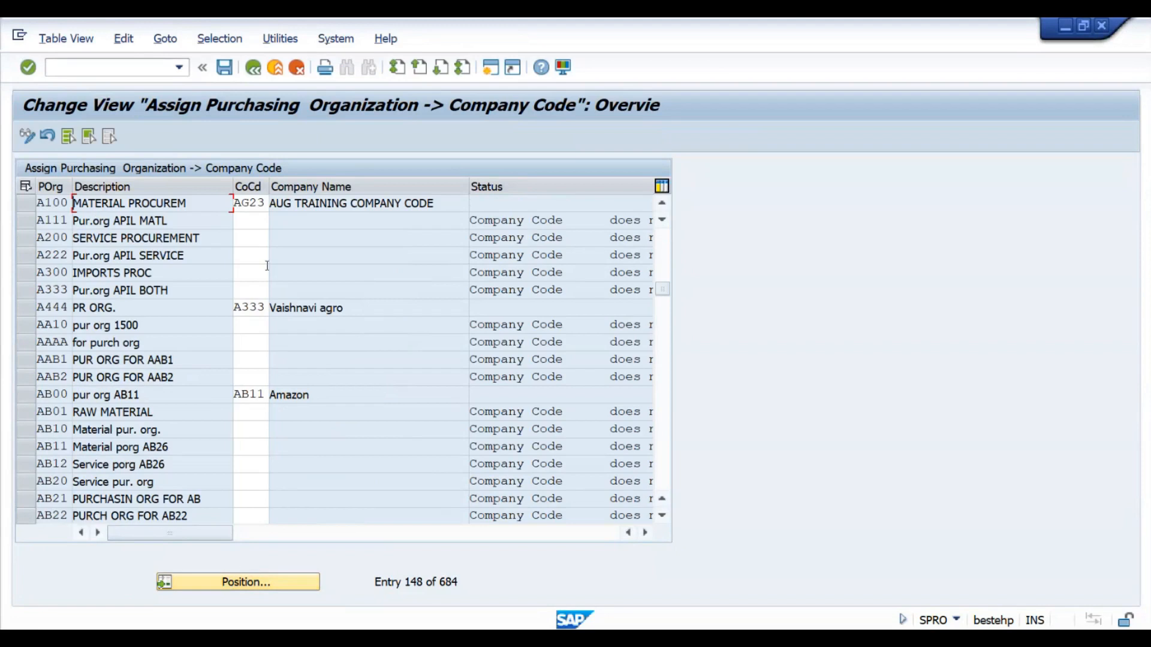
Remove the company code from purchasing organization A100 and save the change under the proposed AG23 customizing request.
click(264, 204)
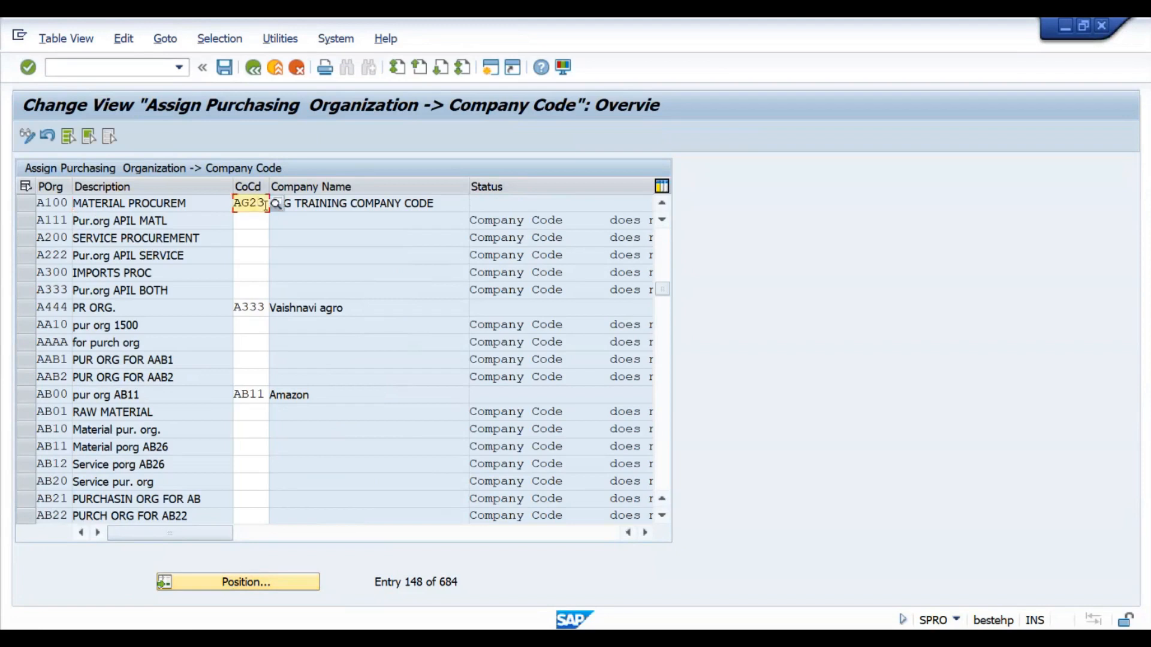
key(BackSpace)
key(BackSpace)
key(BackSpace)
key(BackSpace)
click(224, 68)
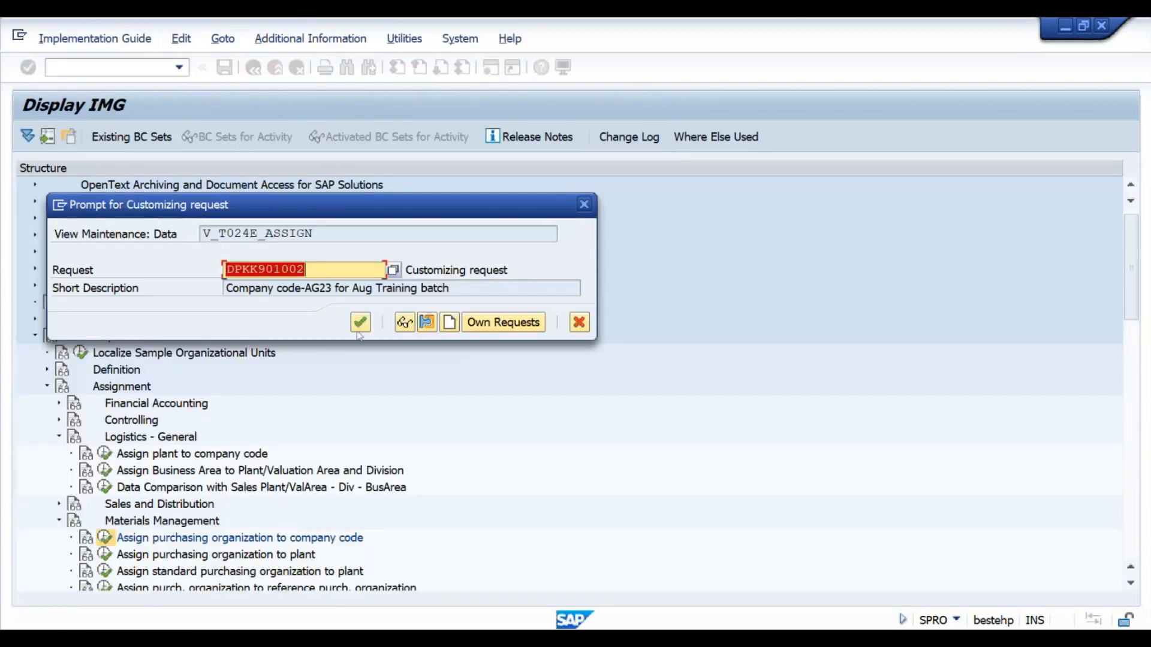
click(359, 323)
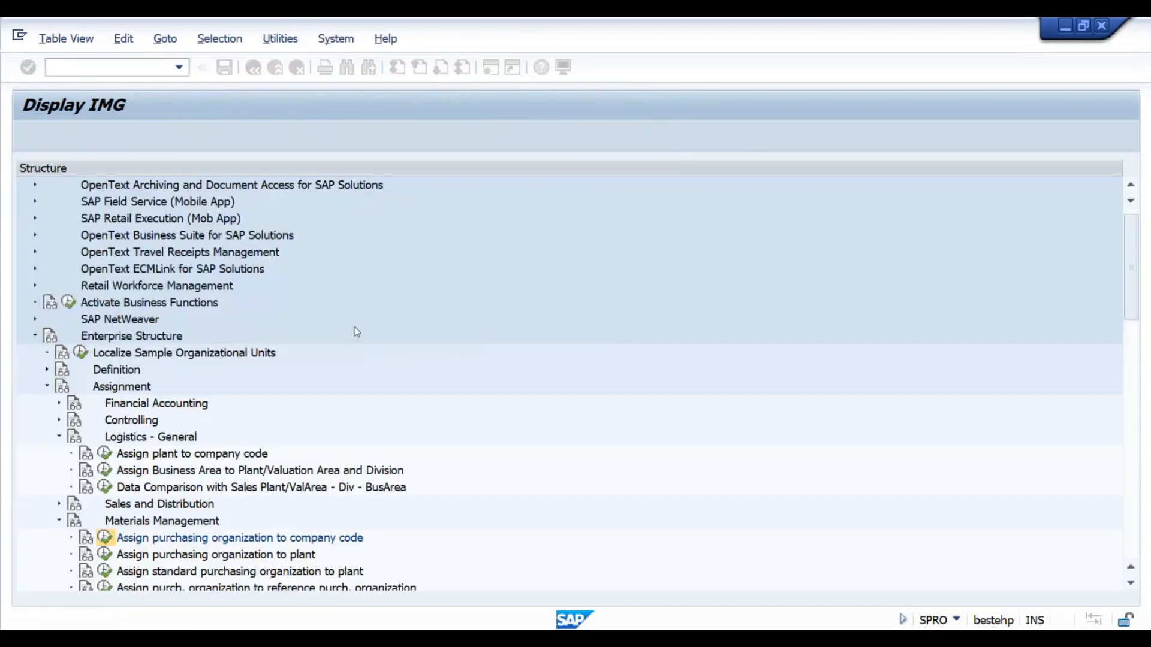
Return to the open purchase order, exit it, and start a new one with transaction ME21N.
key(alt+Tab)
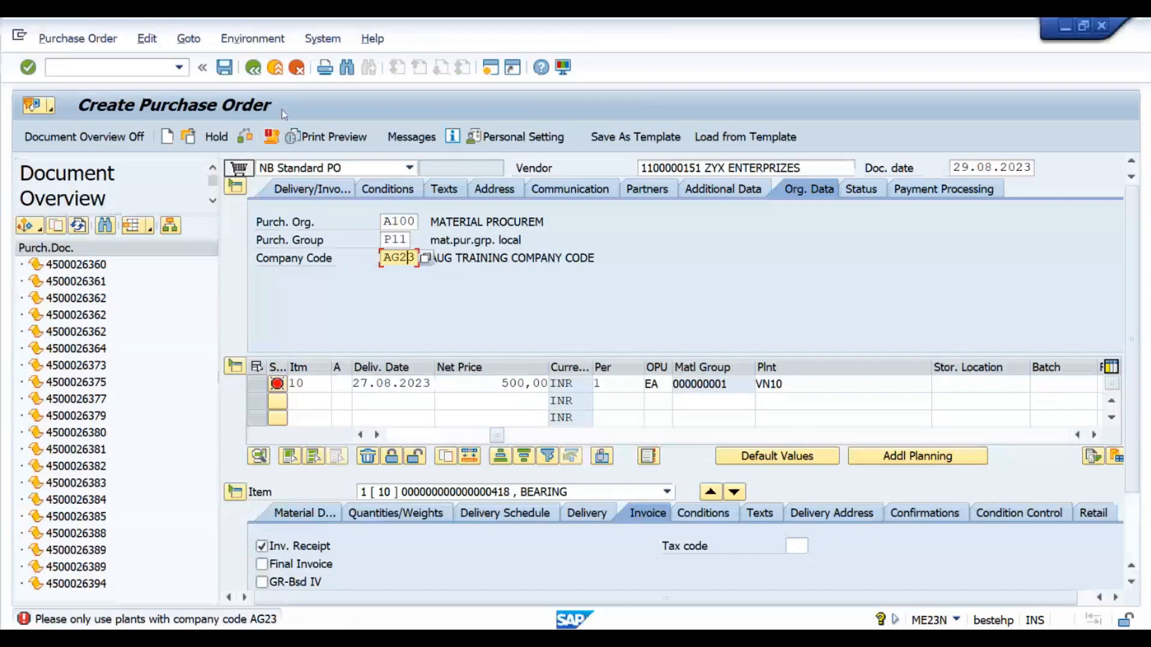
click(274, 67)
click(379, 341)
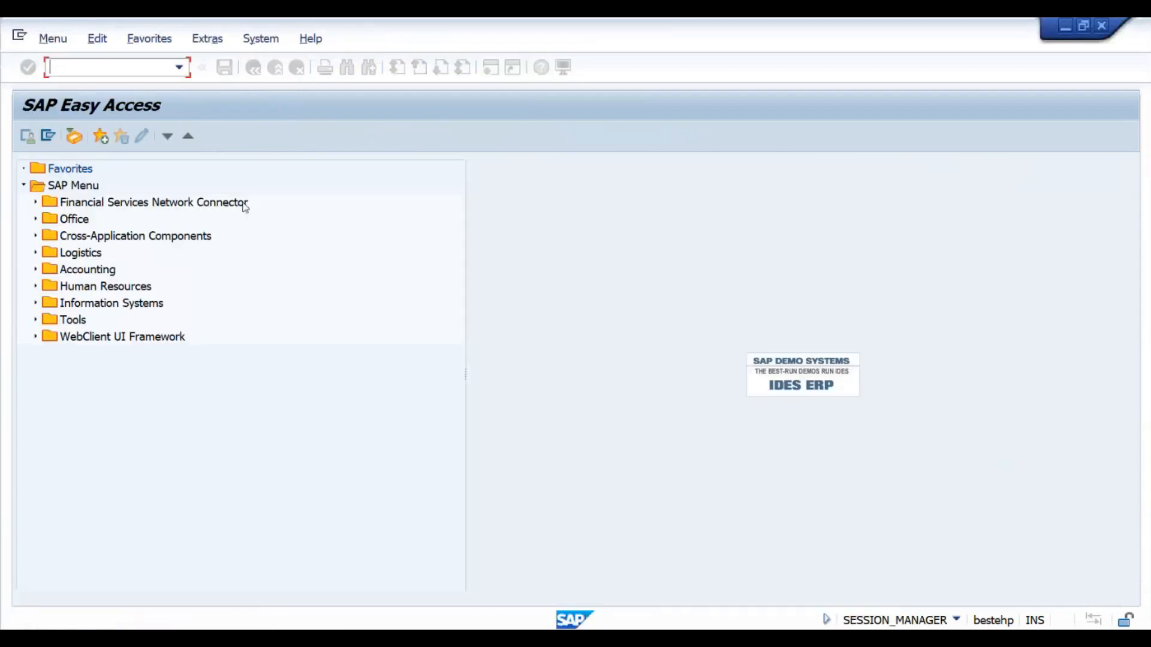
text(me21n)
key(Return)
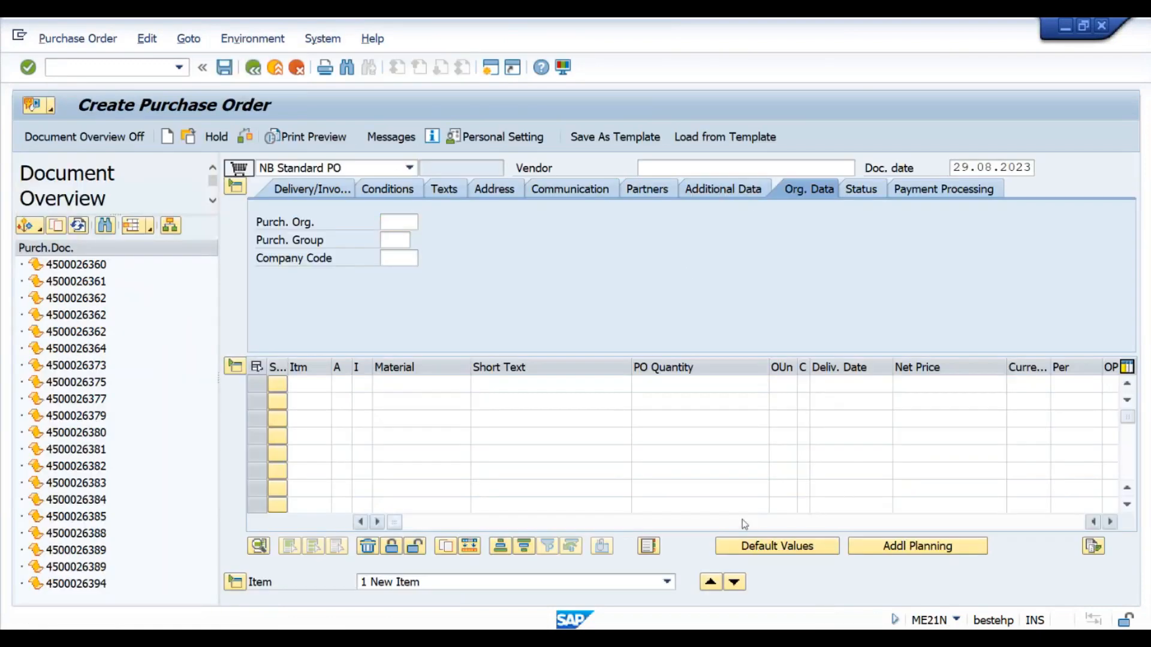
Fill the new order by referencing item 10 of the earlier purchase order as the purchasing document in the item overview.
click(725, 520)
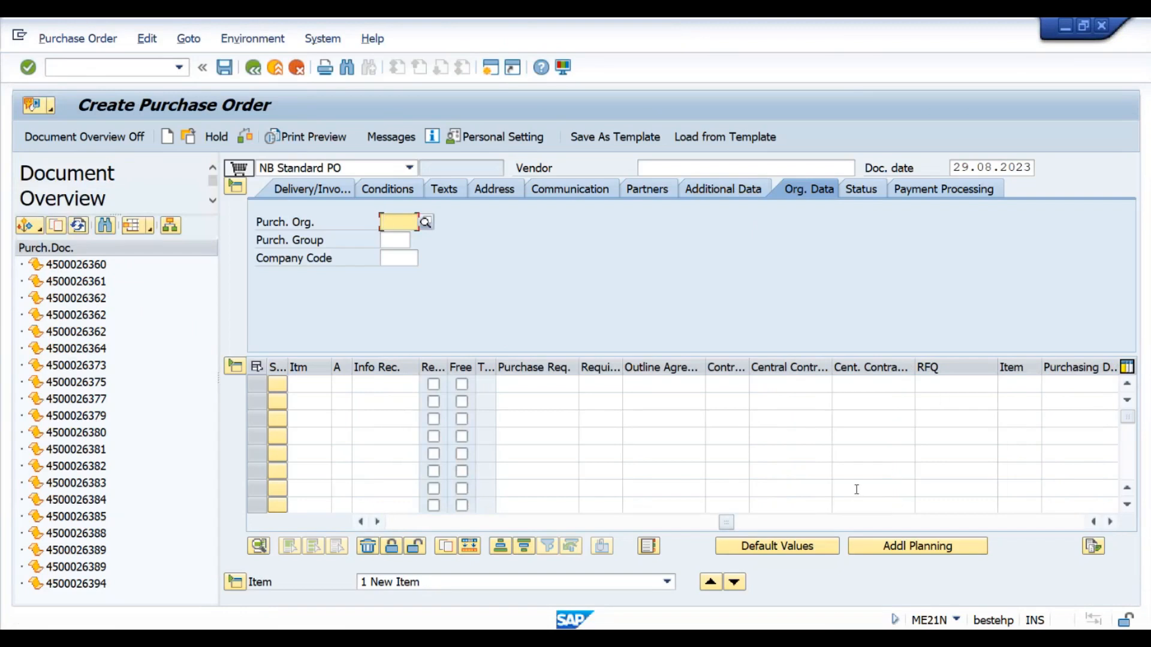
click(796, 521)
click(847, 385)
key(space)
key(Down)
key(Return)
key(Tab)
key(space)
key(Down)
key(Return)
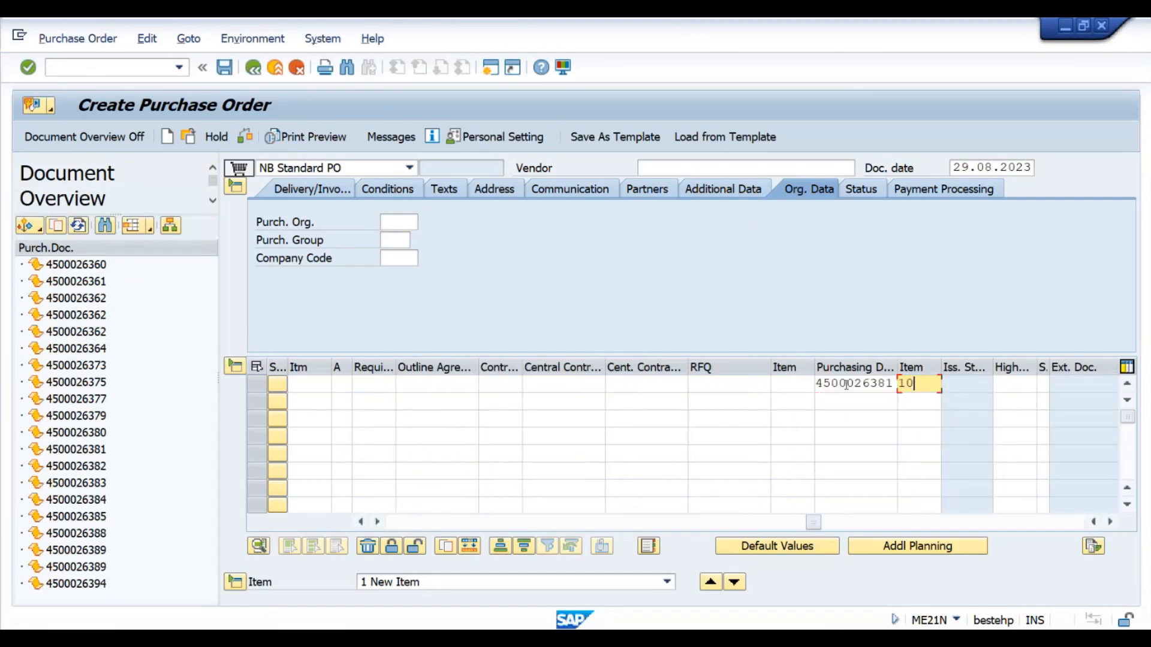
key(Return)
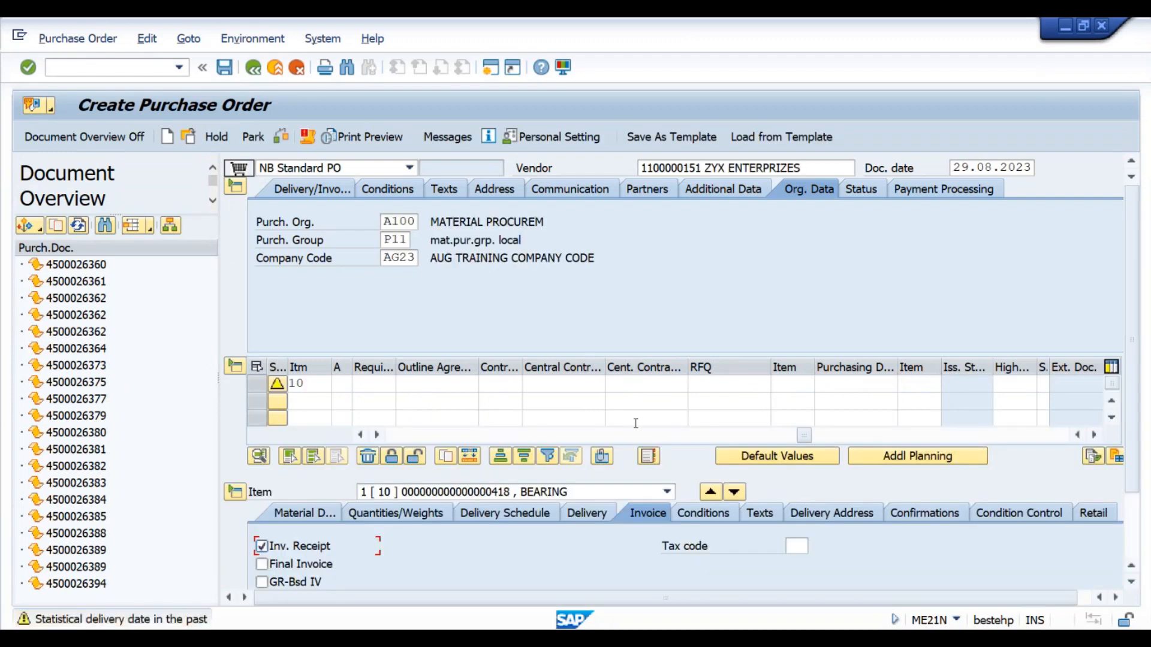
Change the plant of item 10 to VN10 in the new purchase order.
click(435, 432)
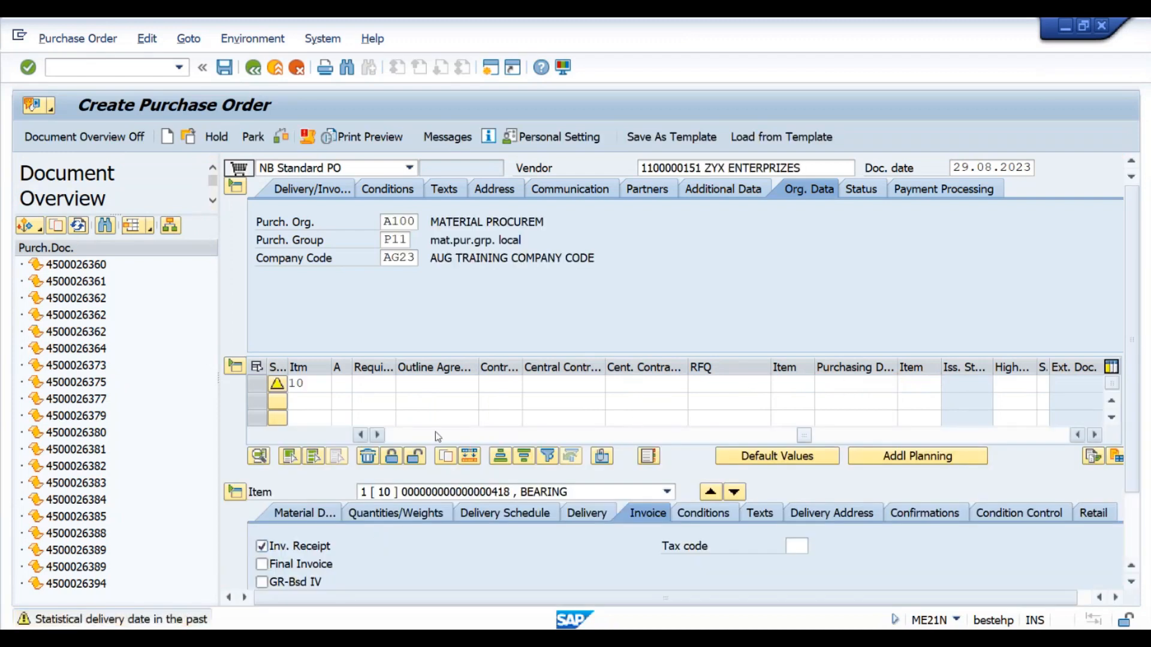
click(587, 434)
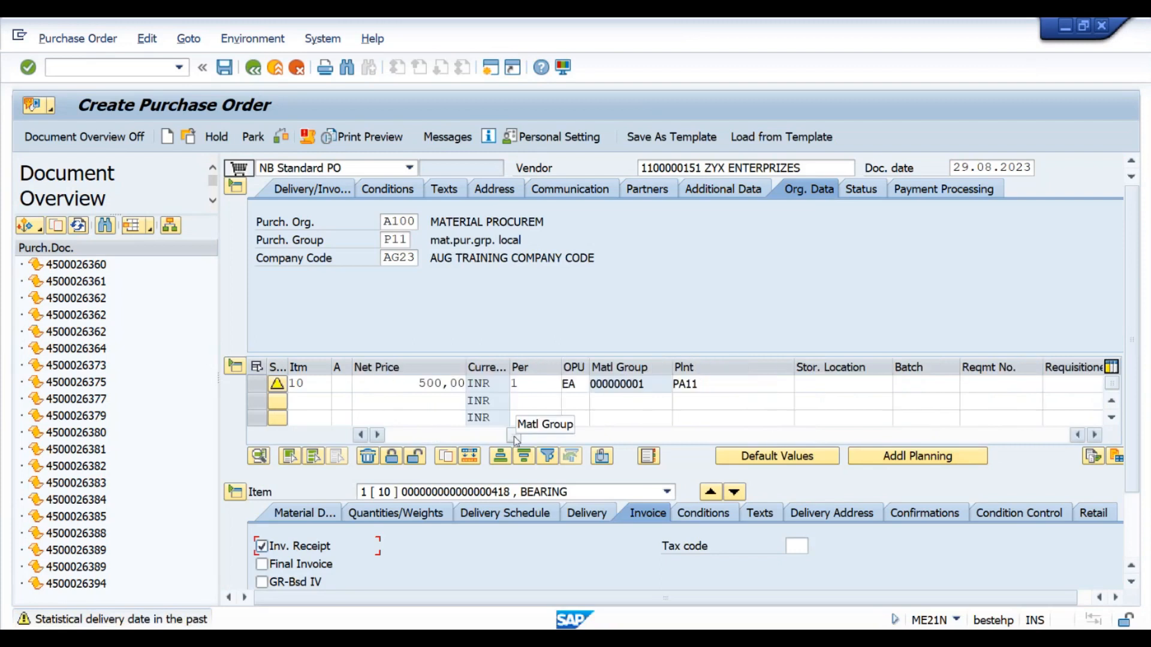
click(729, 386)
key(BackSpace)
key(BackSpace)
key(BackSpace)
key(BackSpace)
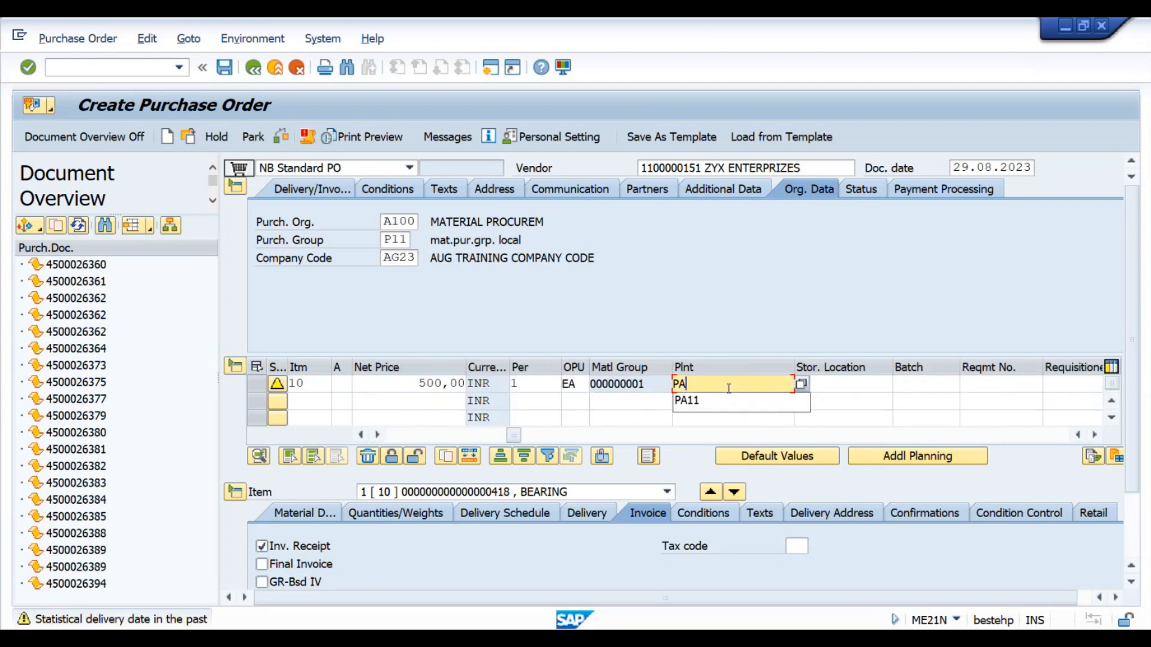
key(Down)
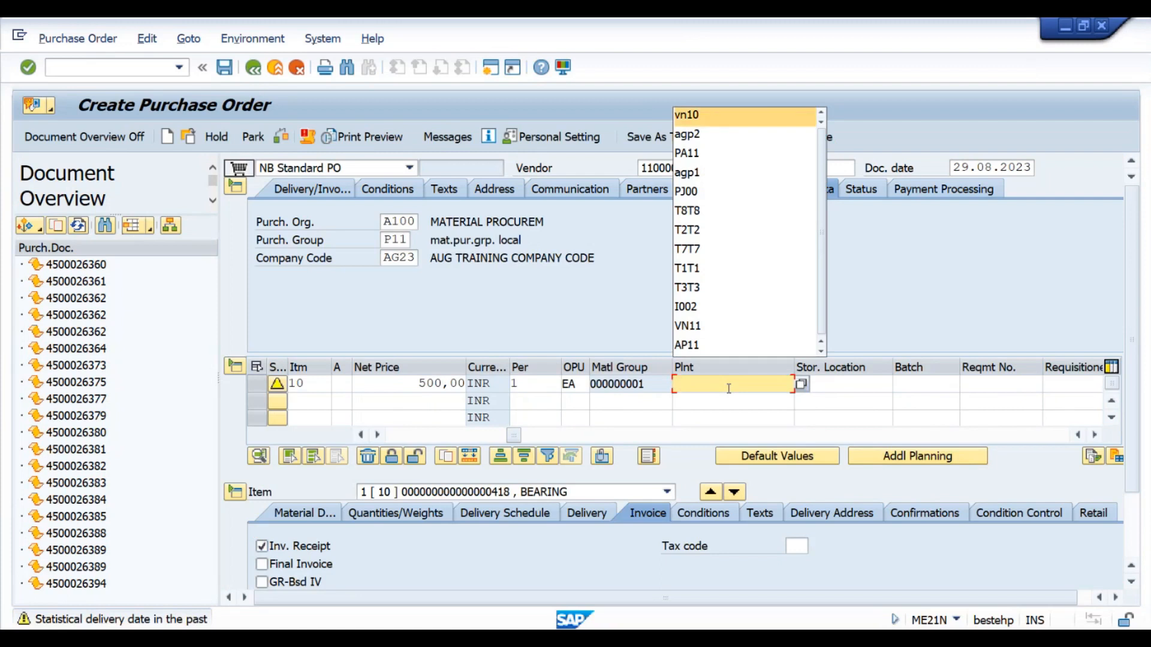
text(vn10)
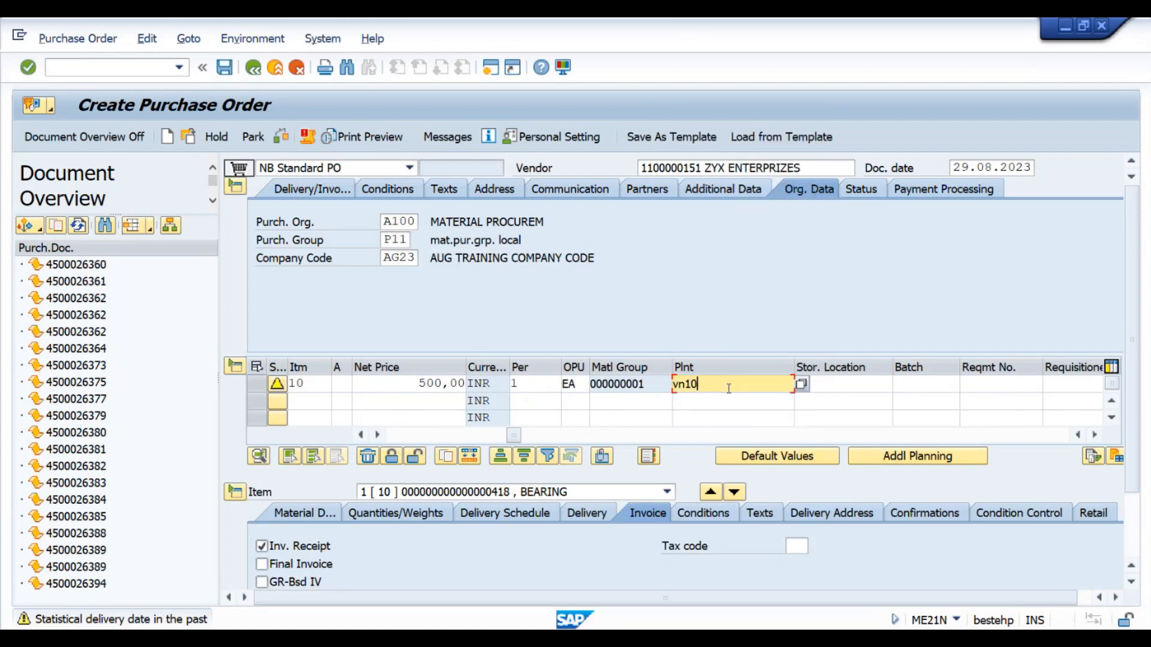
key(Return)
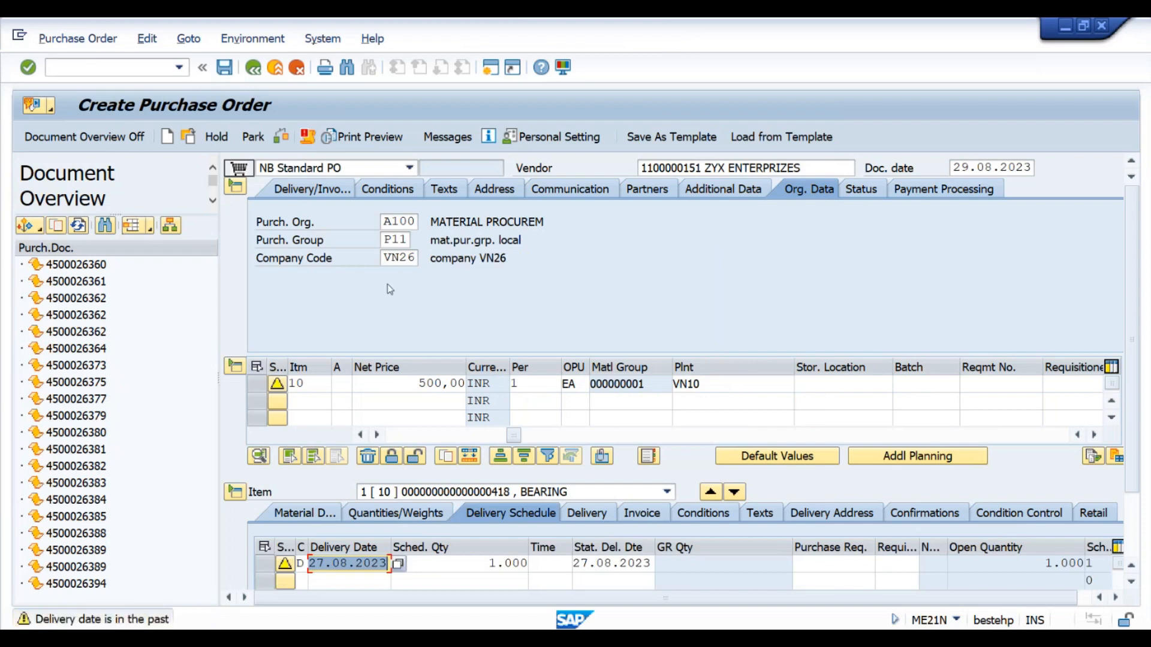
Check the order for messages, close the list, and compare the item's plant with the header's company code and purchasing organization.
click(288, 141)
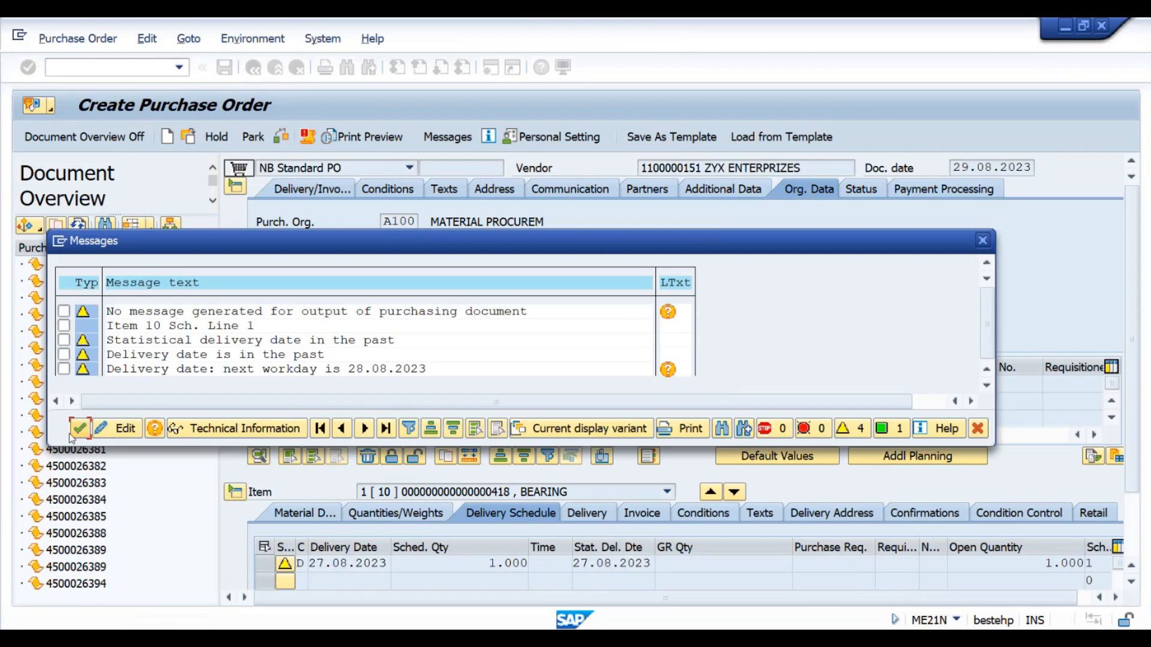
click(77, 429)
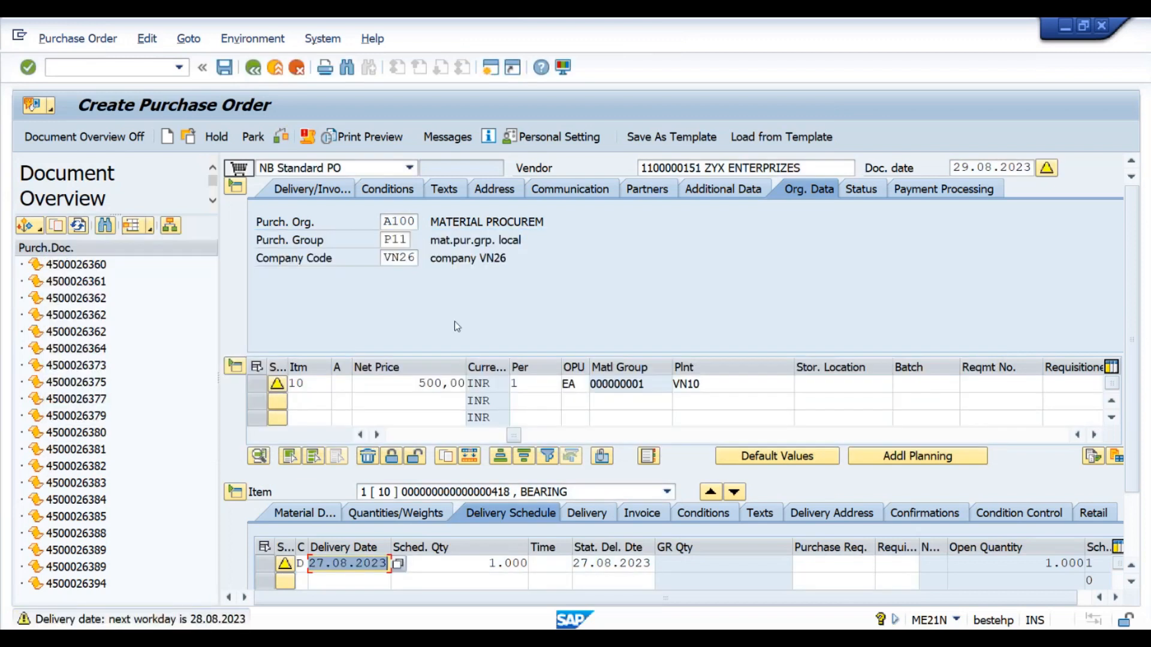
click(719, 394)
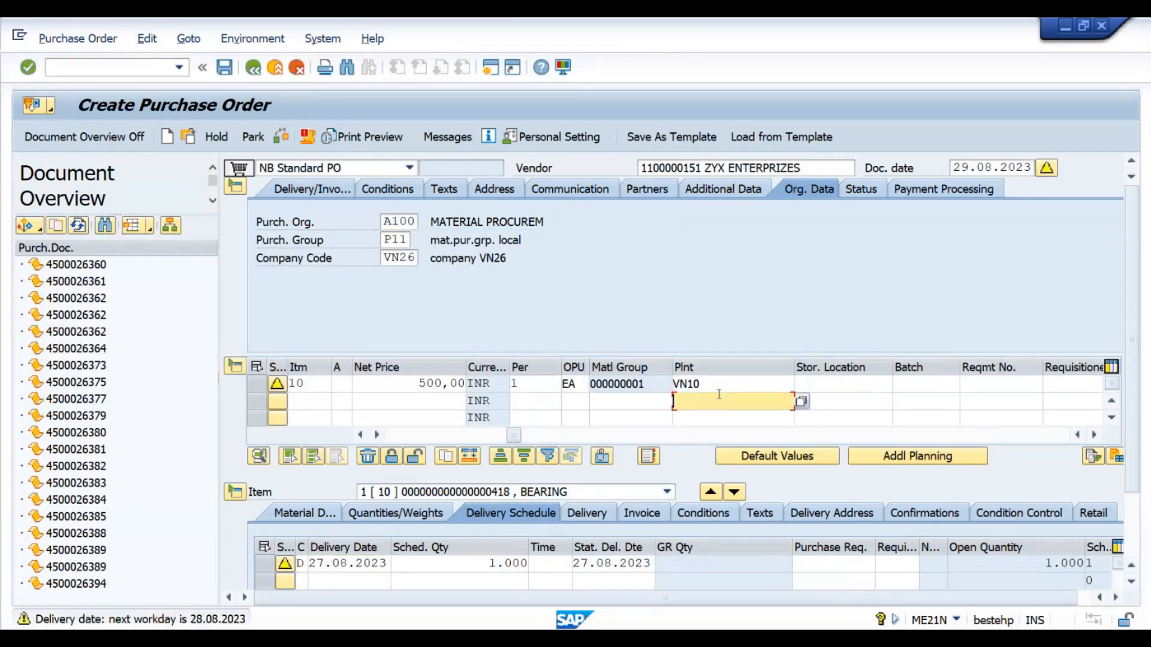
click(726, 386)
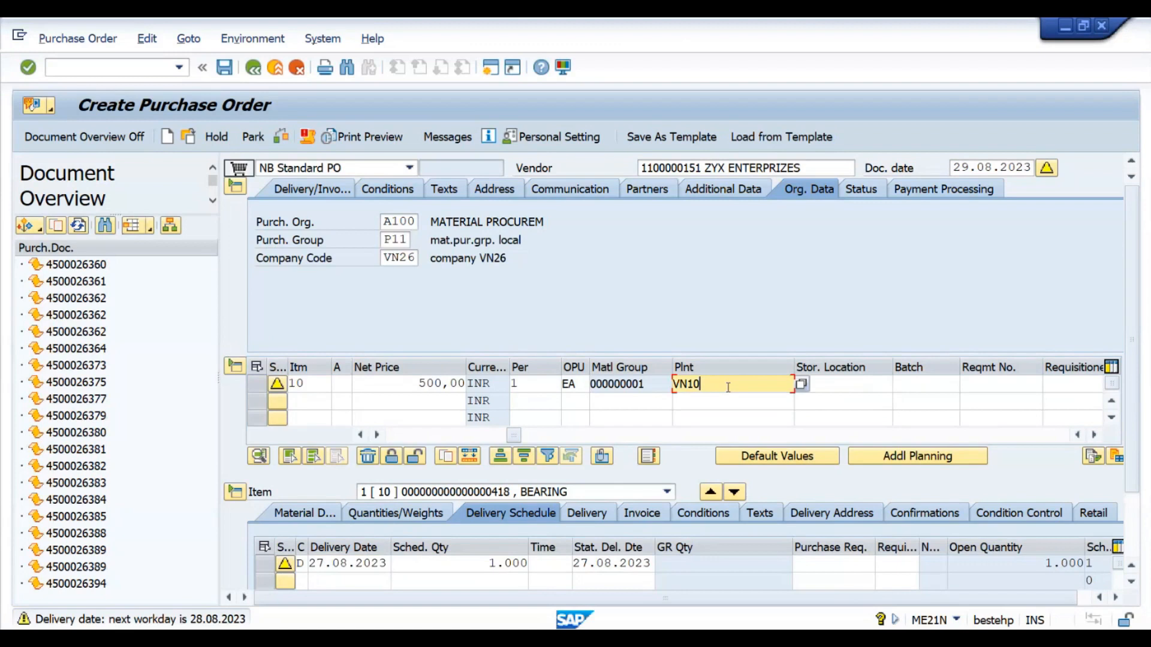
click(394, 260)
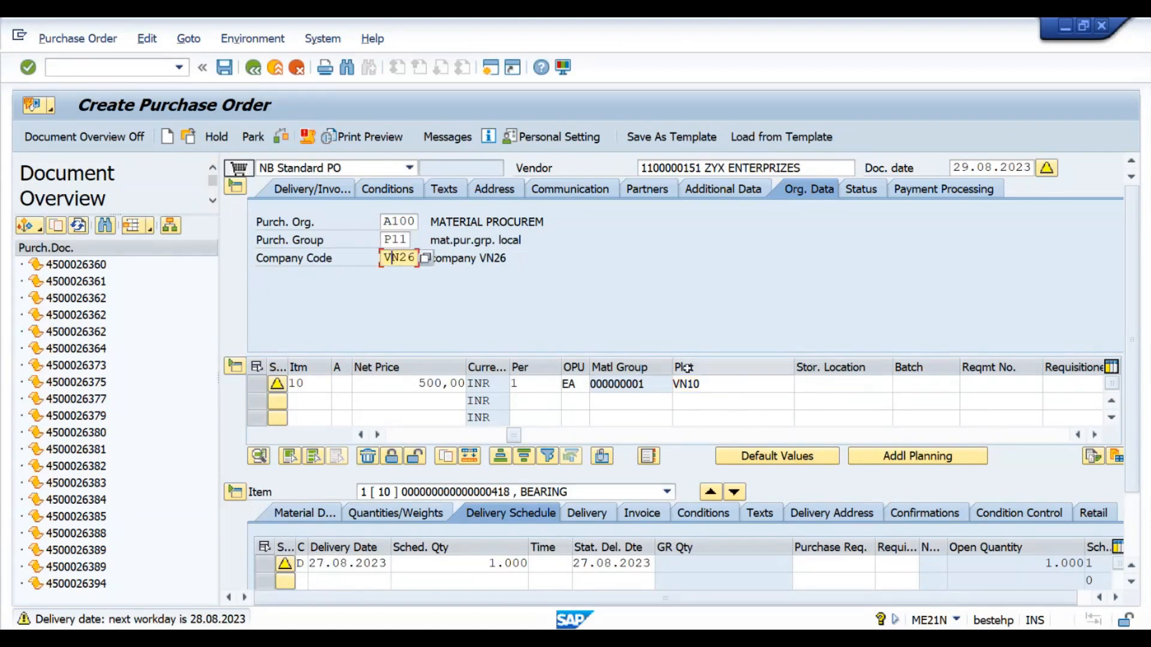
double_click(385, 221)
drag(434, 199, 439, 198)
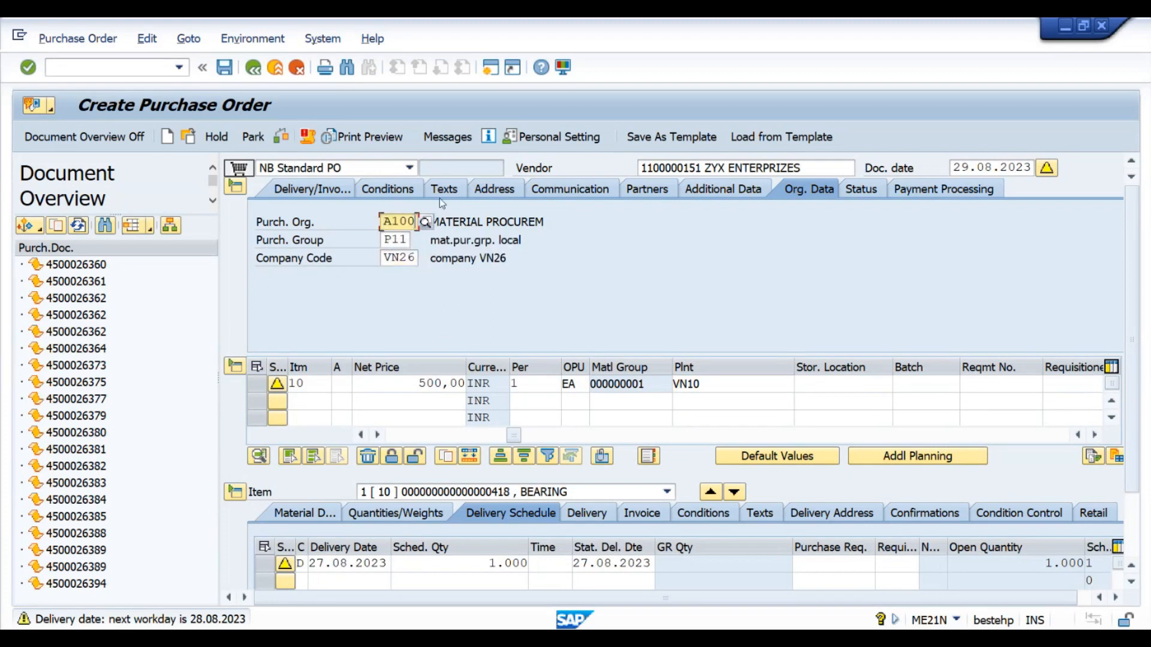
click(400, 259)
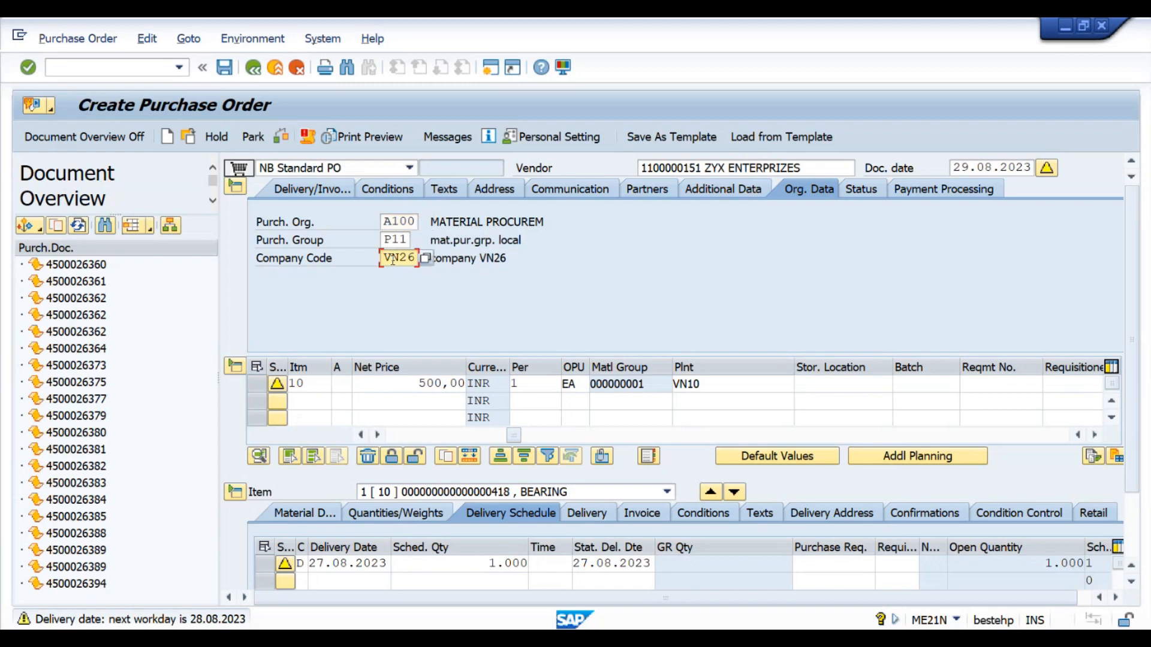
click(702, 397)
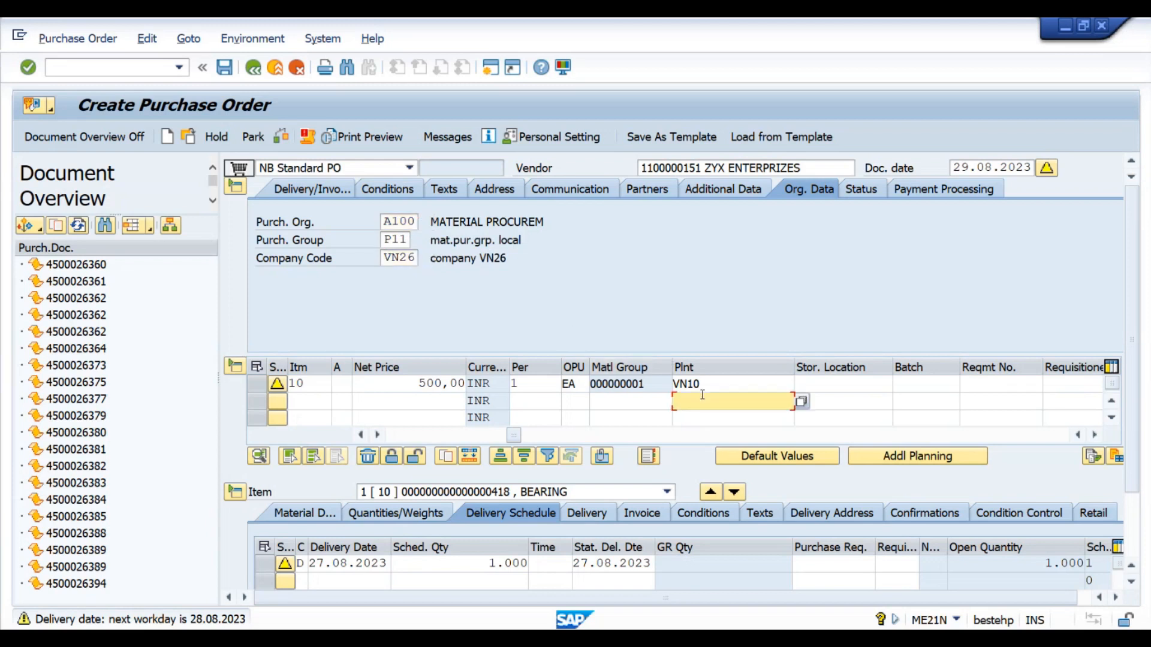
click(386, 223)
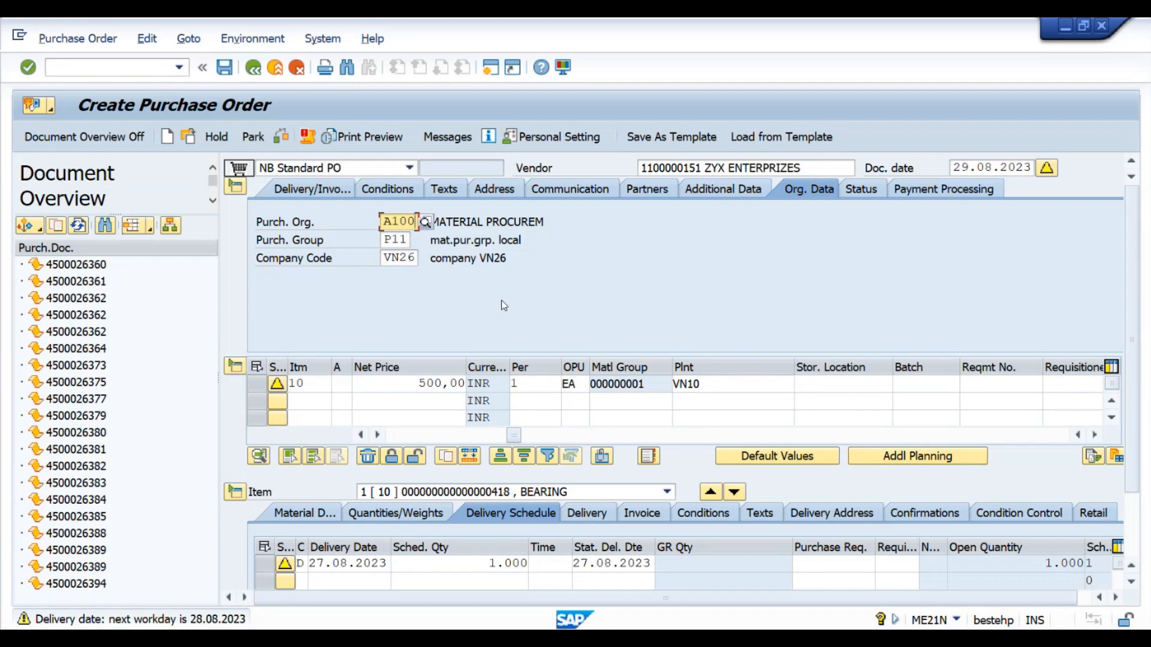
Save the purchase order for plant VN10 despite the system messages and display the saved order.
click(224, 68)
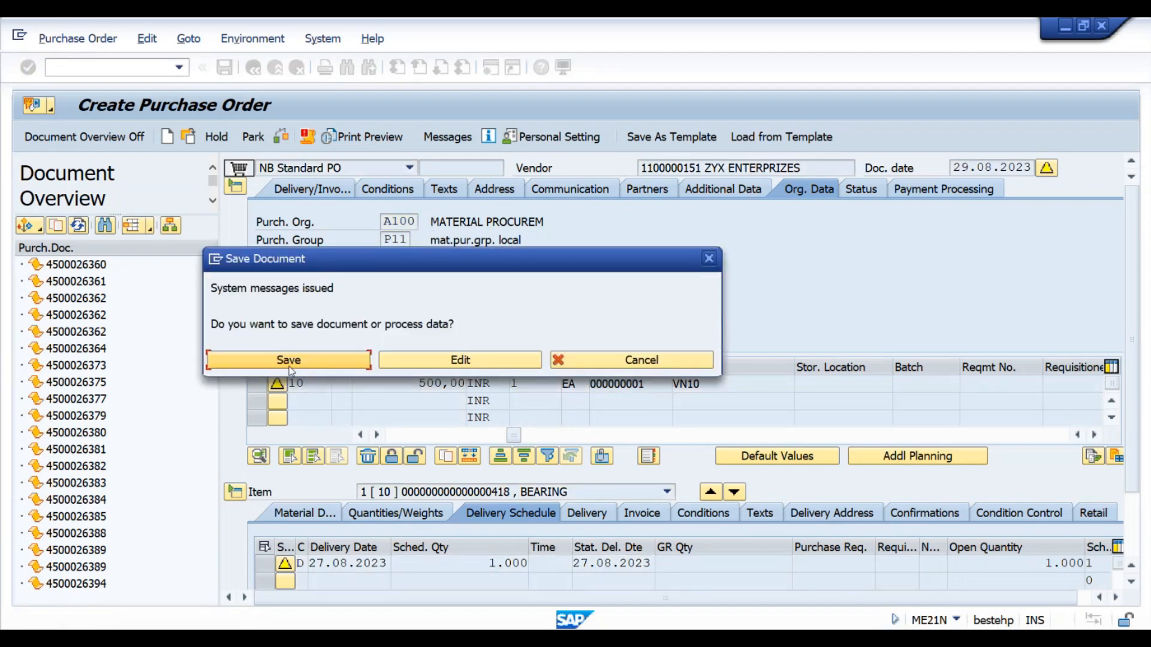
click(289, 363)
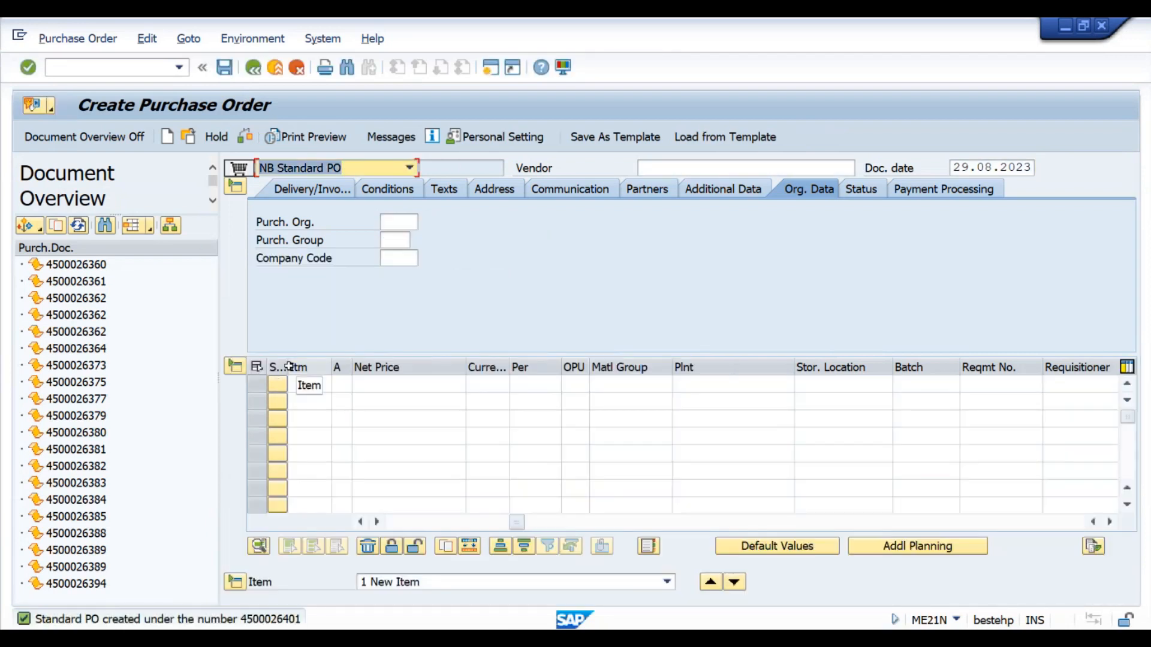
click(187, 140)
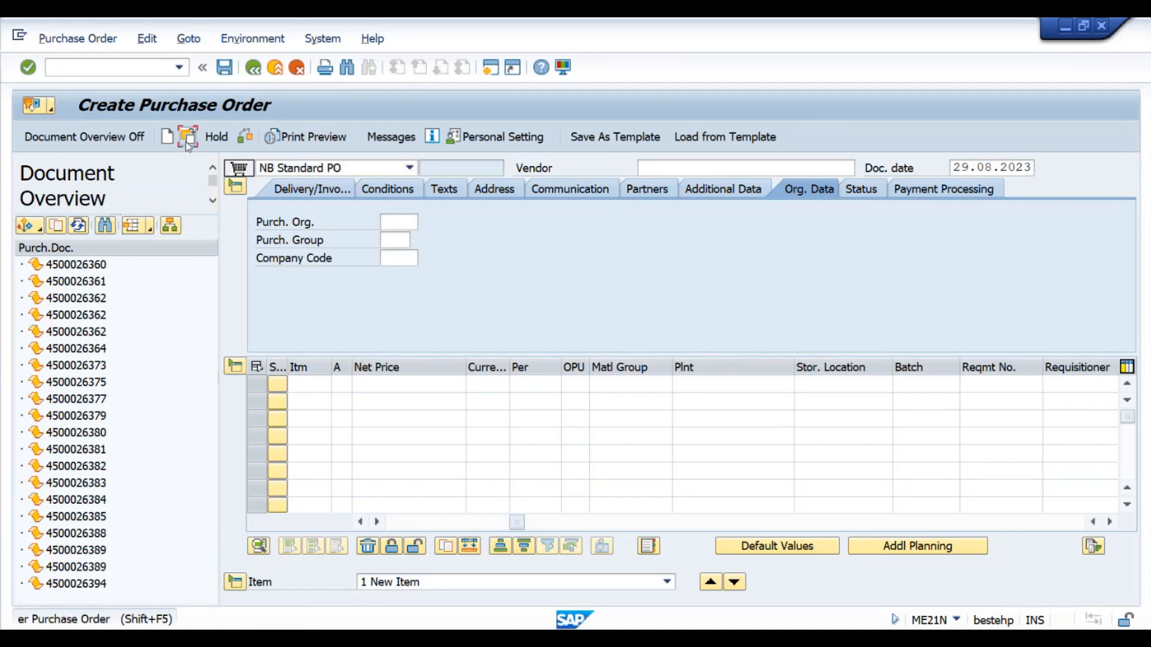
click(263, 342)
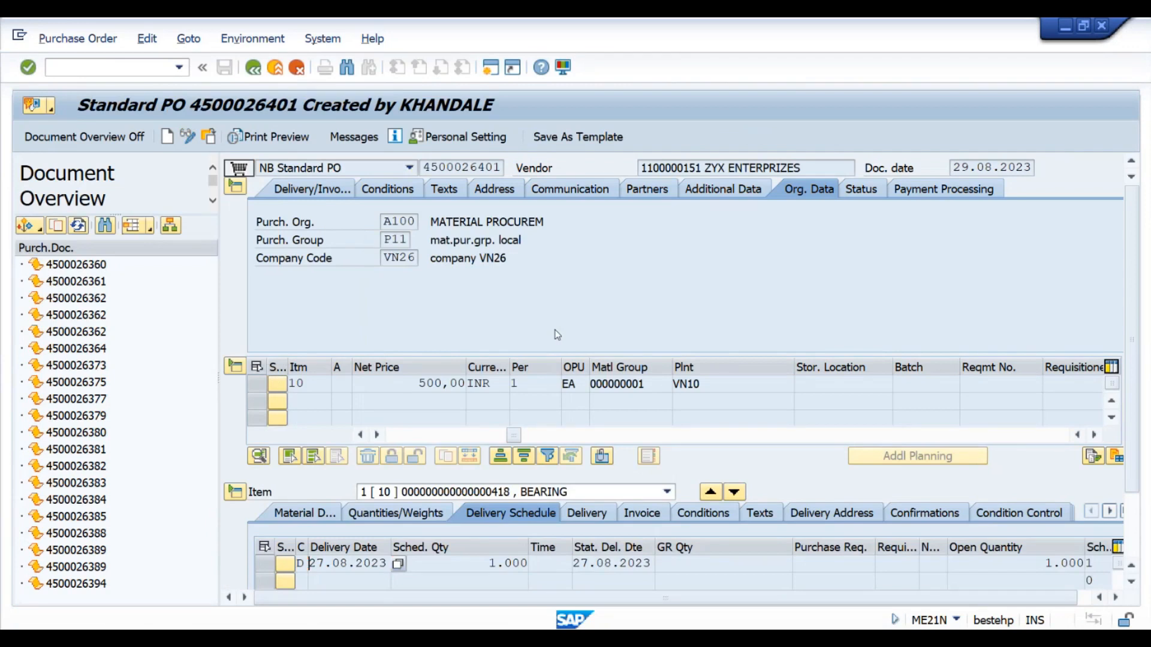
Switch to the session with the EKKO entries, refresh them and return to the table's selection criteria.
key(alt+Tab)
key(Tab)
key(Tab)
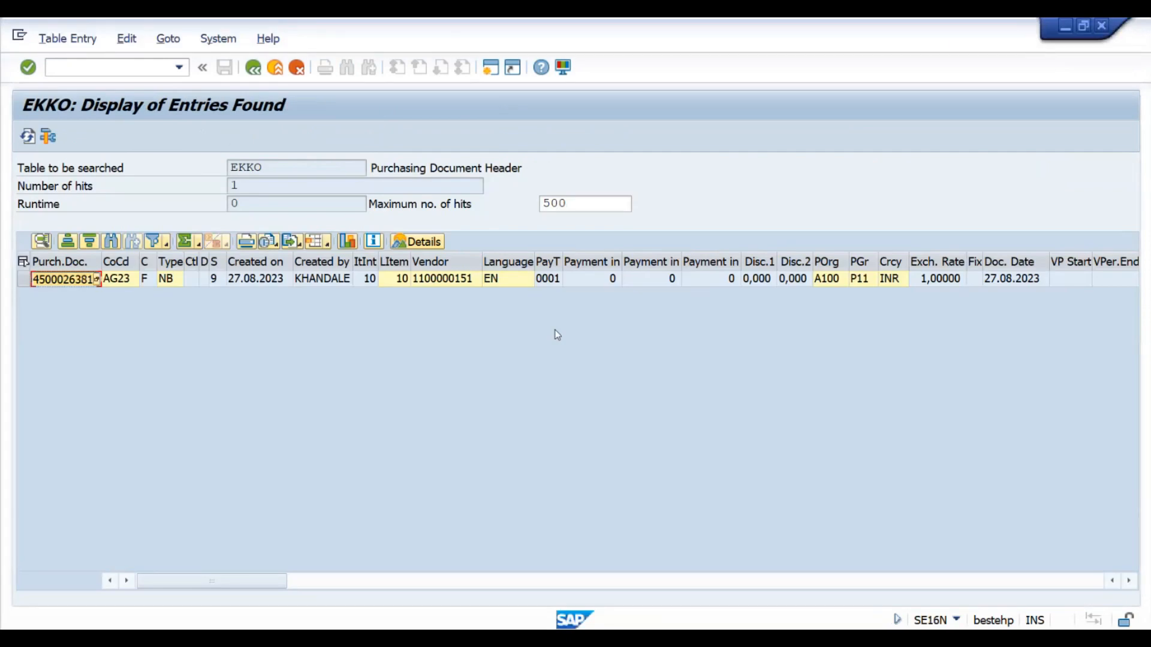
click(28, 138)
click(252, 69)
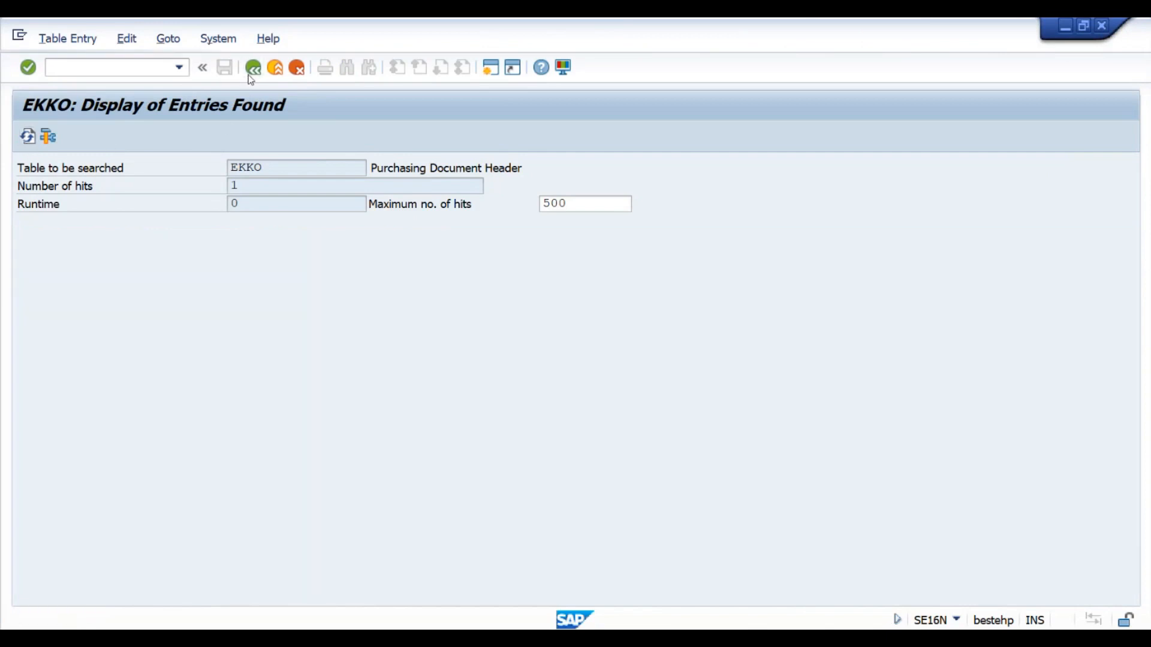
Clear the company code criterion for table EKKO and enter AG23 again.
click(247, 328)
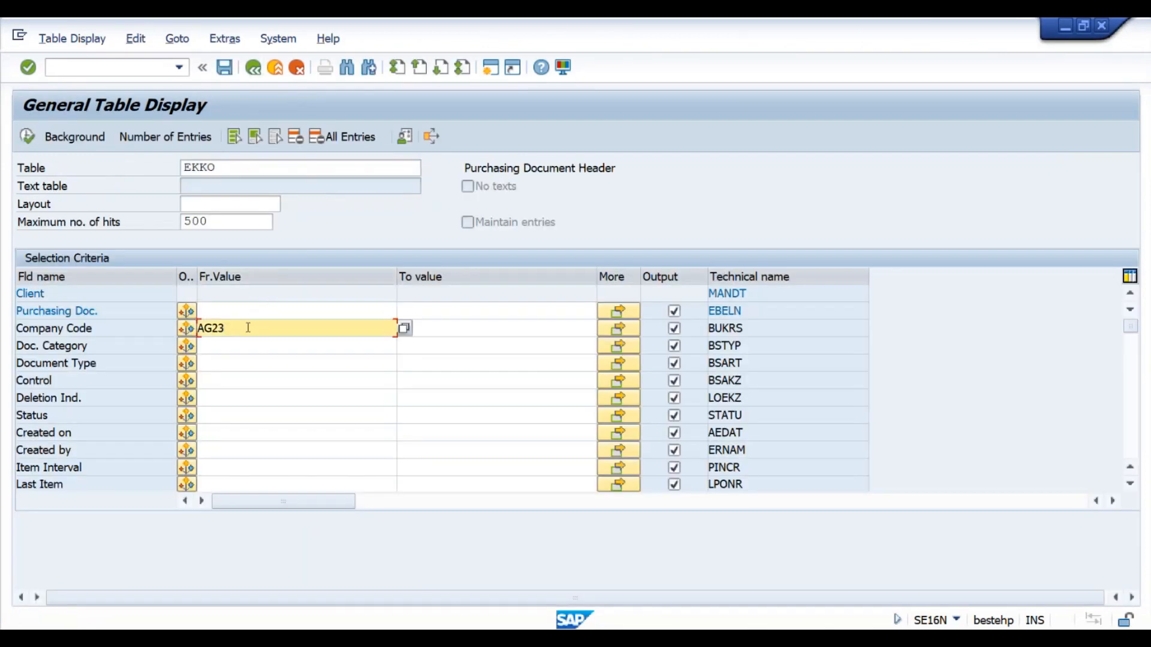
key(BackSpace)
key(BackSpace)
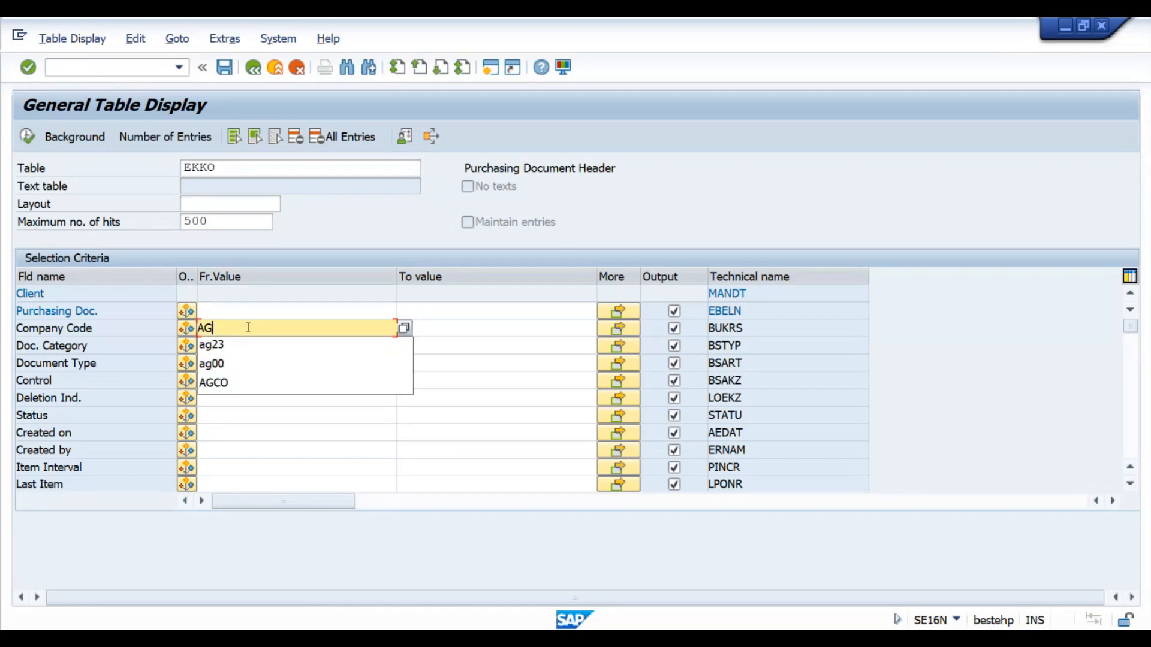
key(BackSpace)
key(BackSpace)
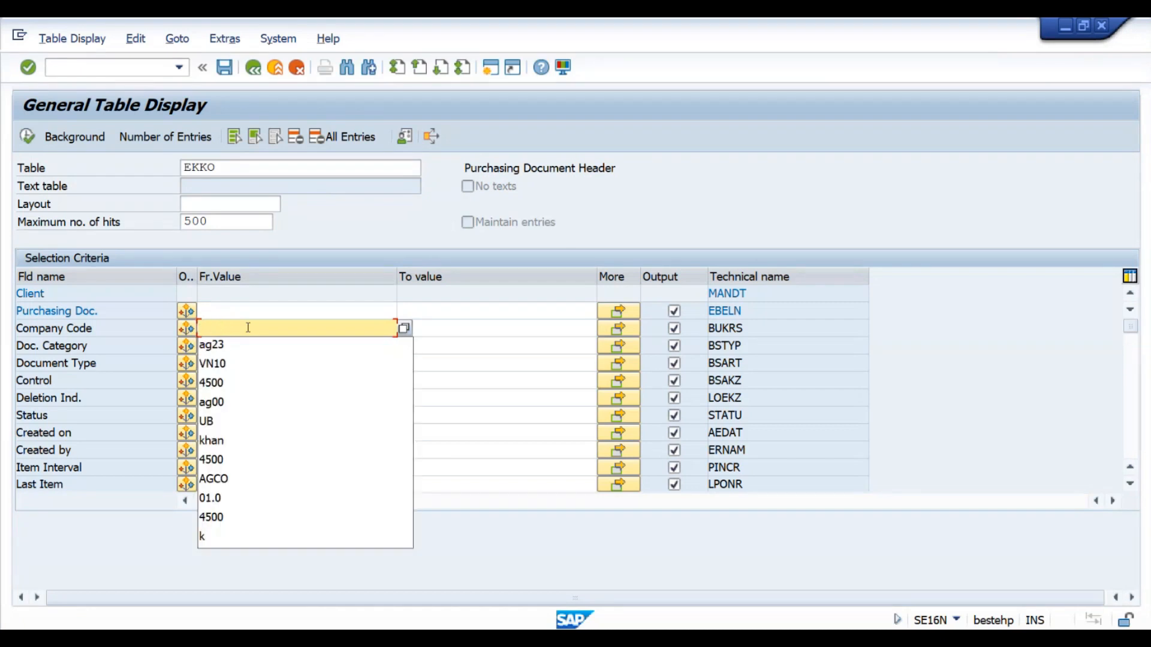
click(60, 394)
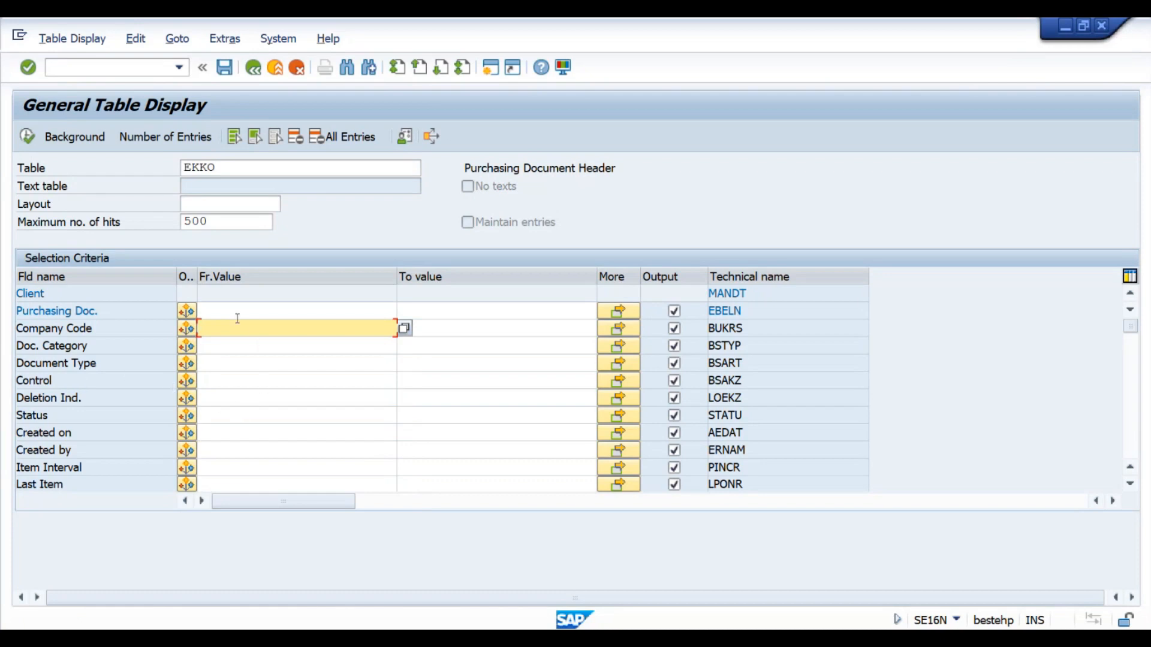
text(ag23)
Add VN26 as a second company code value alongside AG23 in the multiple selection and accept the selection.
click(631, 329)
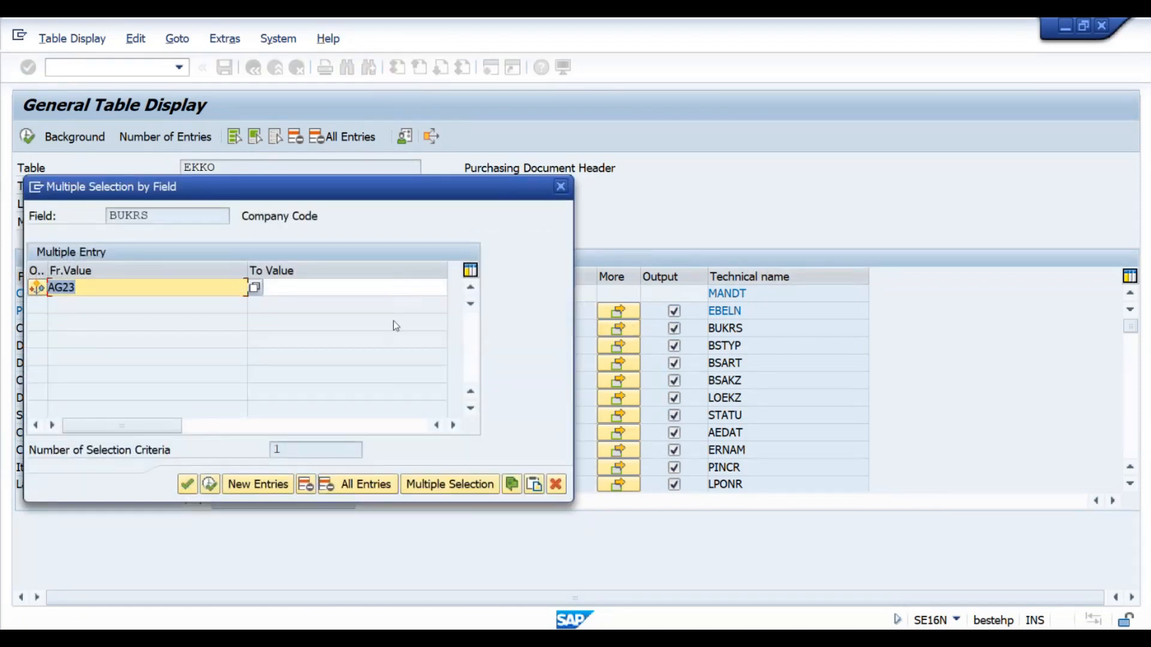
click(258, 484)
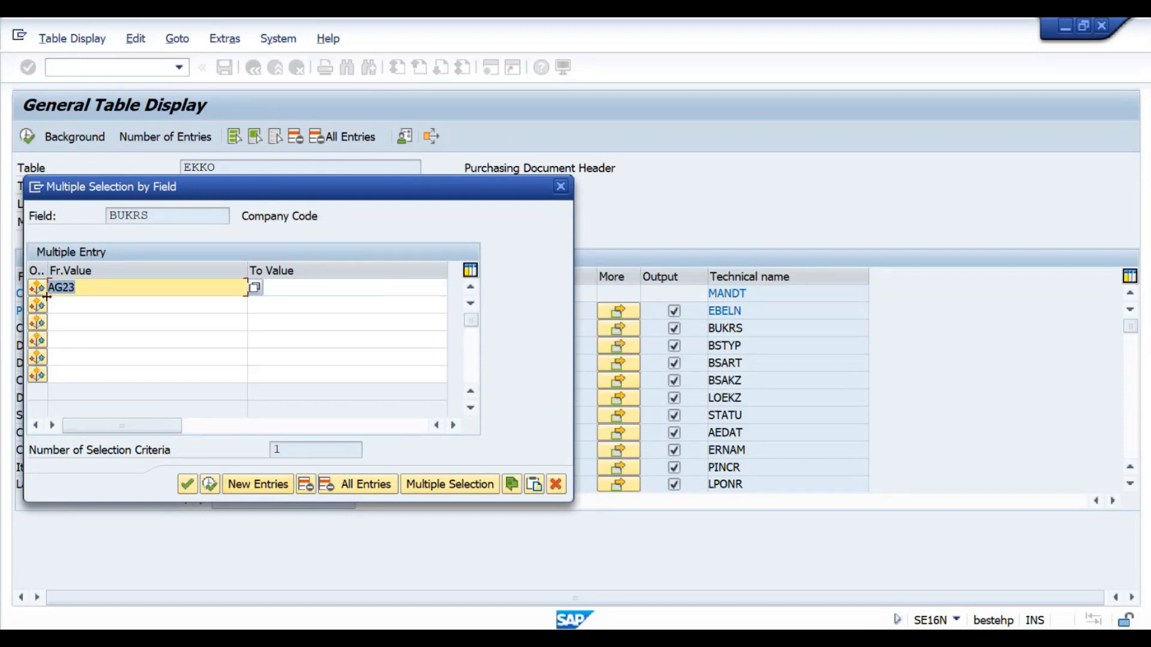
click(61, 306)
text(vn)
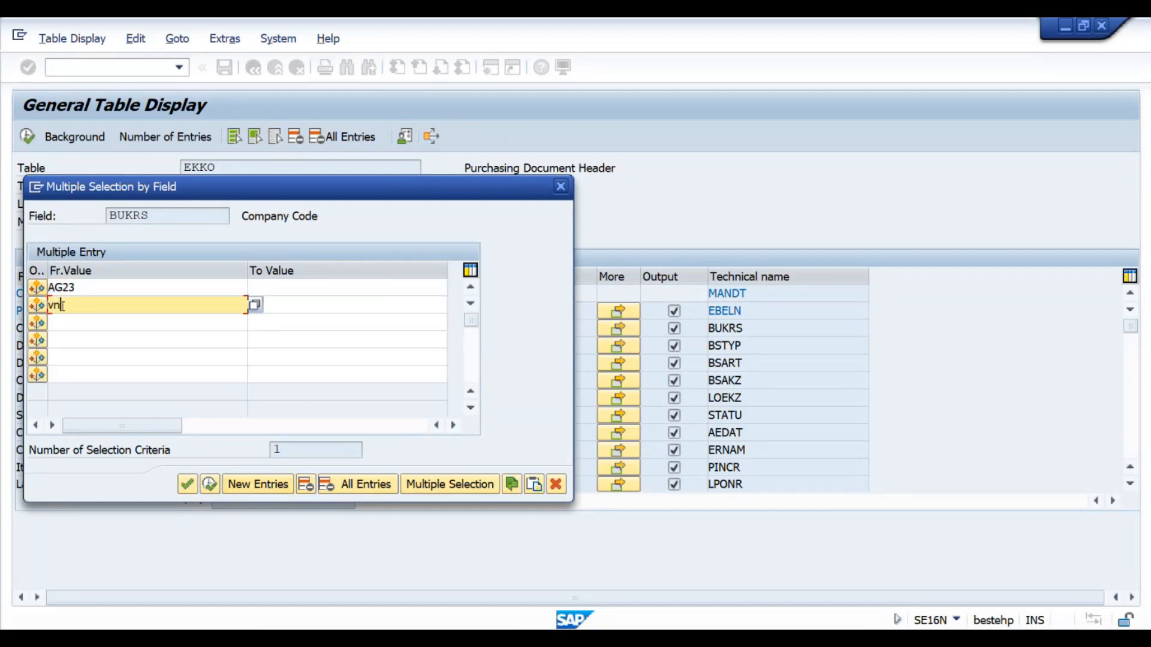
text(26)
key(Return)
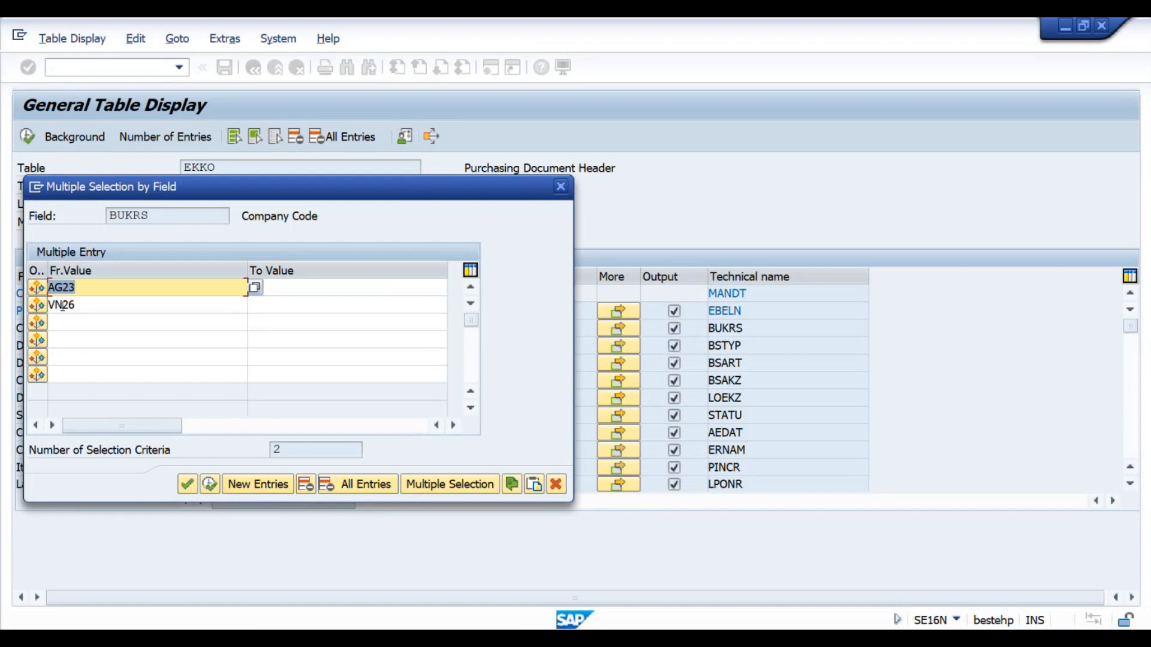
click(187, 484)
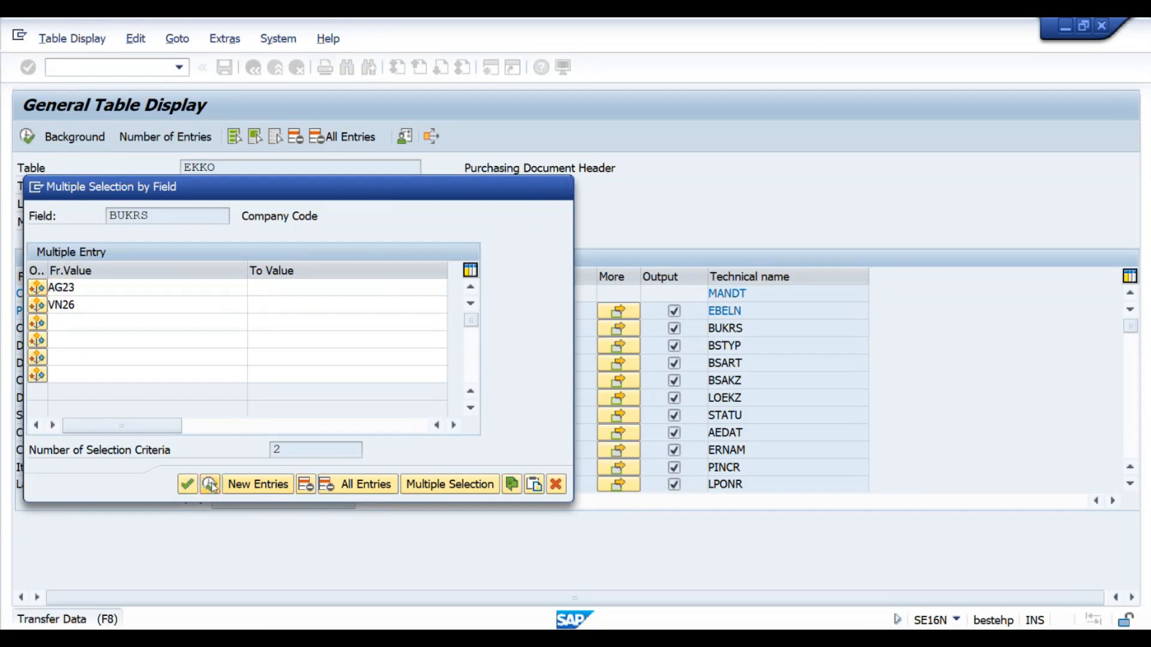
Run the EKKO selection for both company codes and widen the Created by column in the entries list.
click(28, 138)
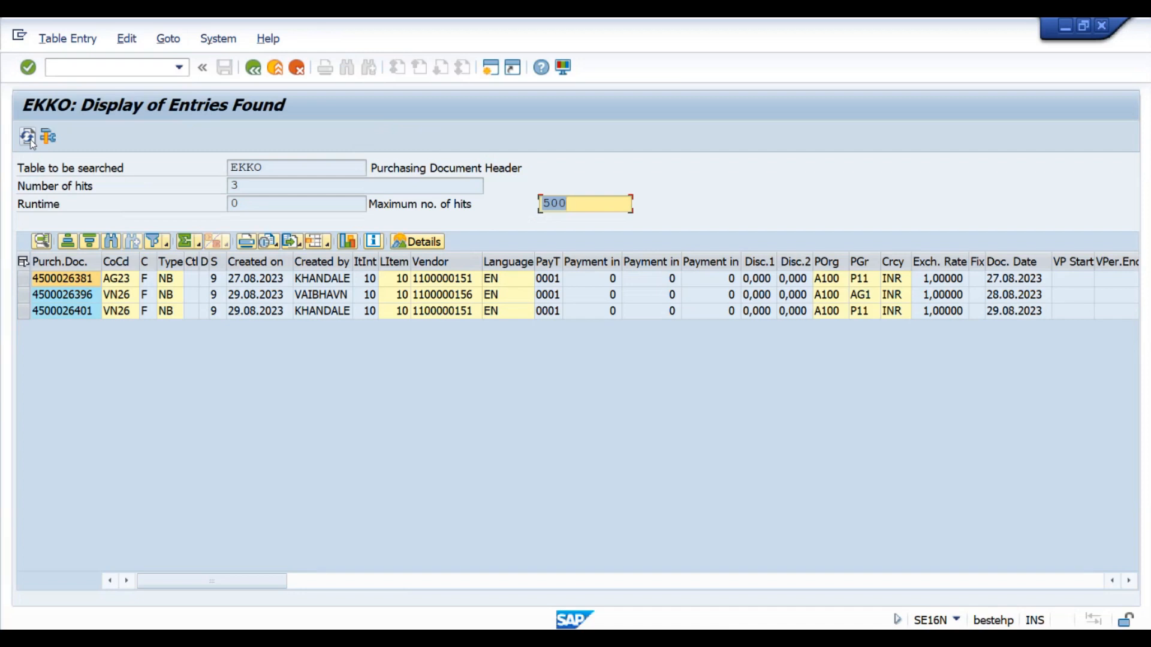
click(221, 312)
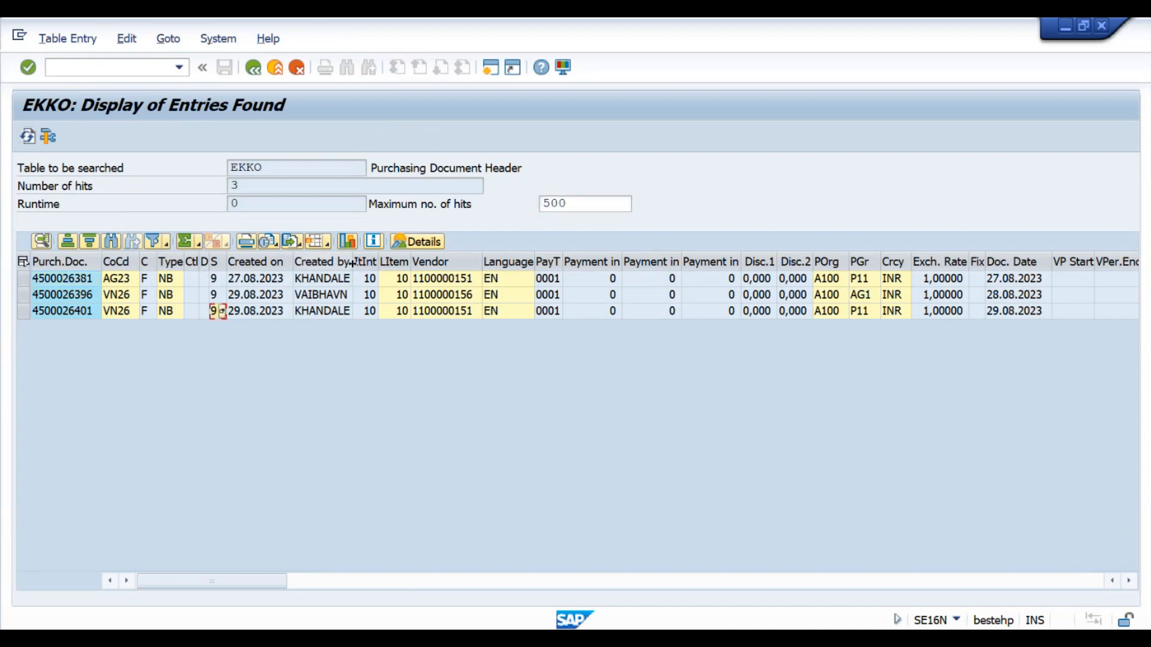
drag(352, 262, 400, 262)
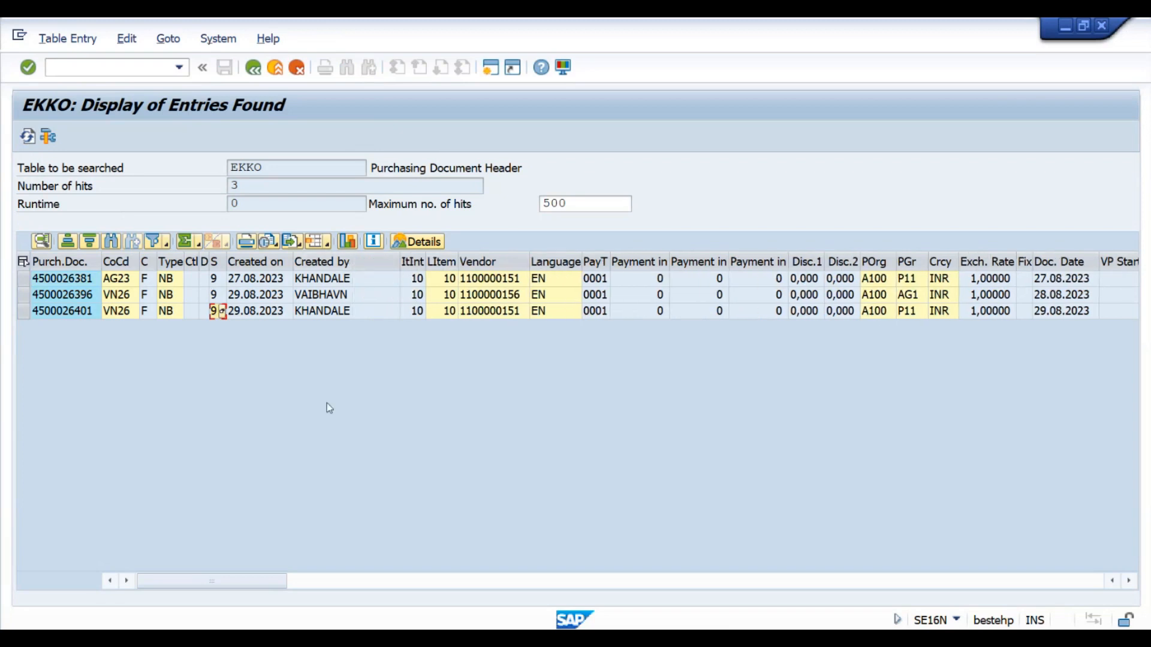
mouse_move(532, 639)
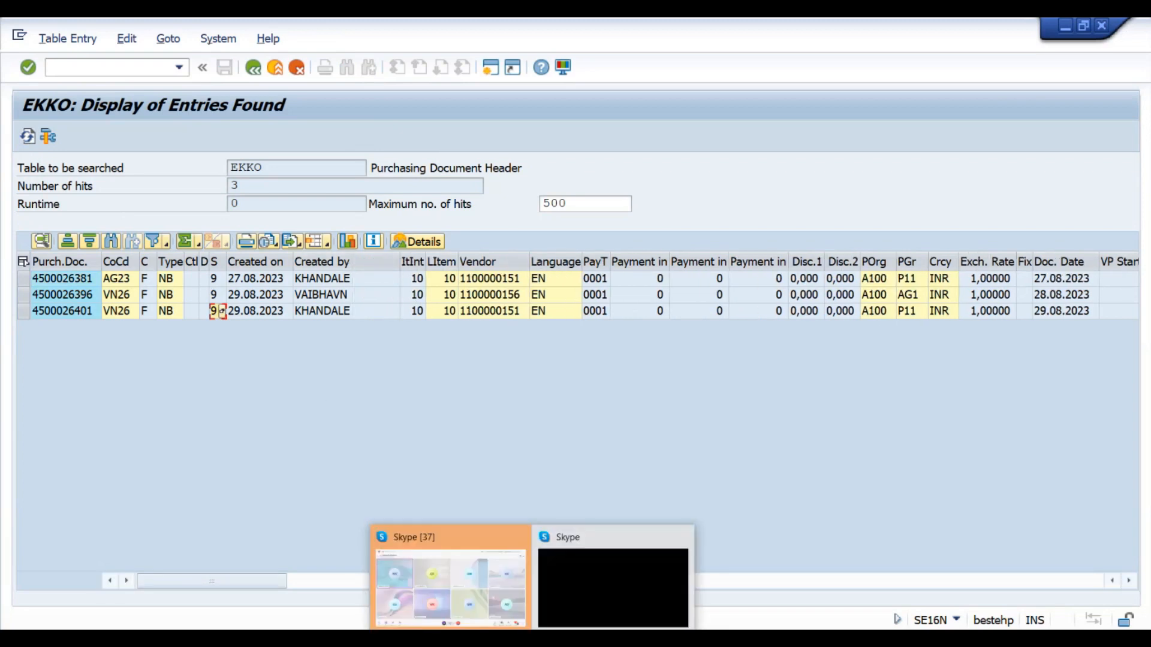